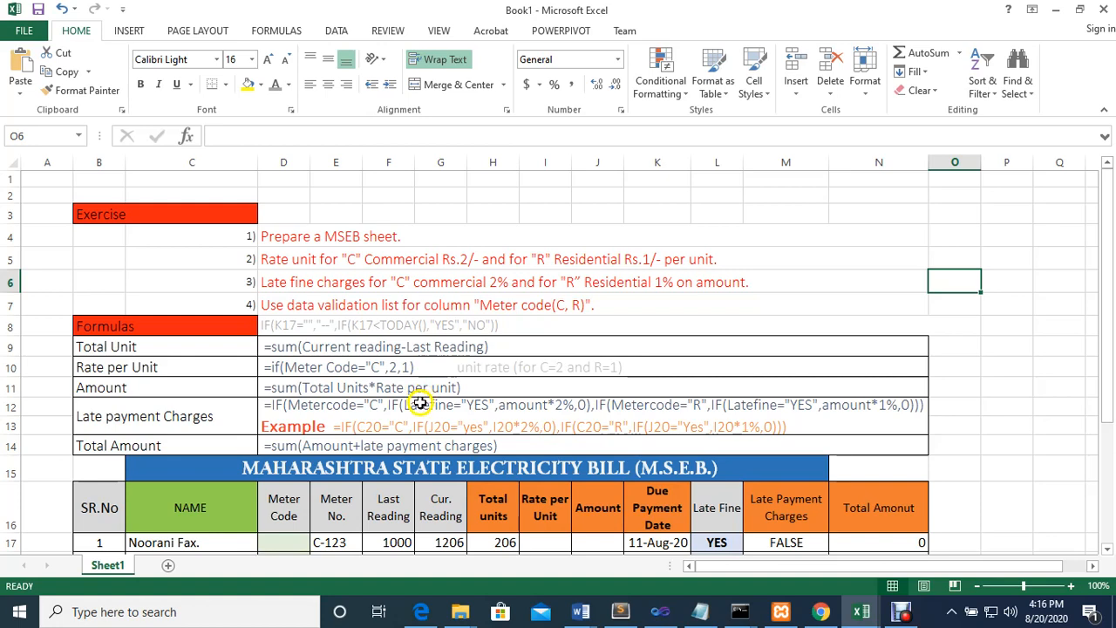
{"action": "scroll", "coordinate": [411, 391], "scroll_direction": "down", "scroll_amount": 2}
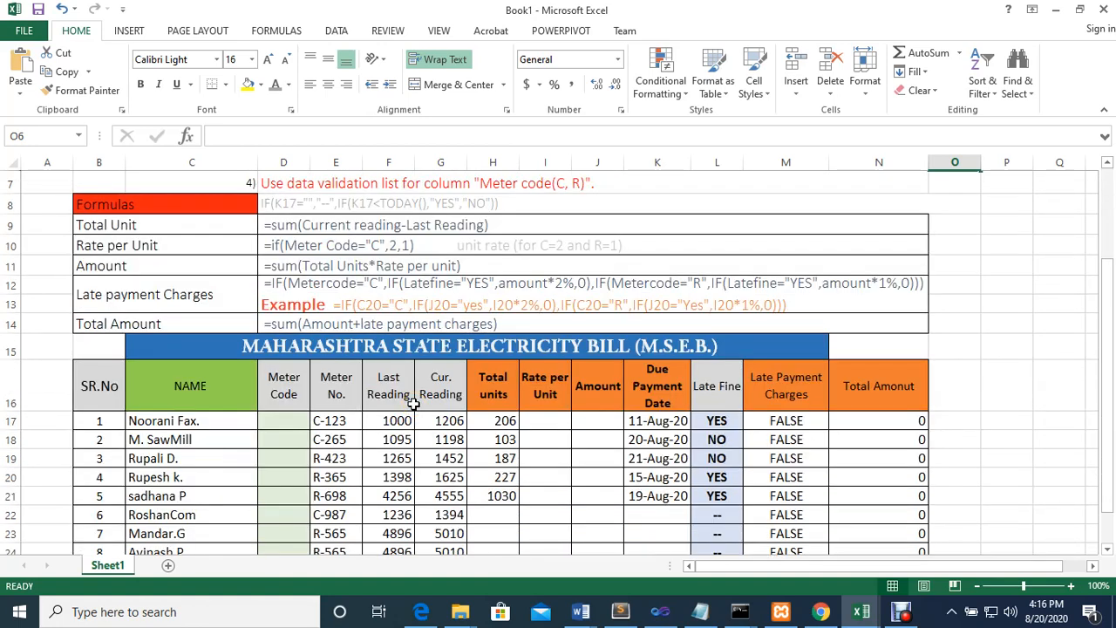
{"action": "scroll", "coordinate": [408, 393], "scroll_direction": "up", "scroll_amount": 2}
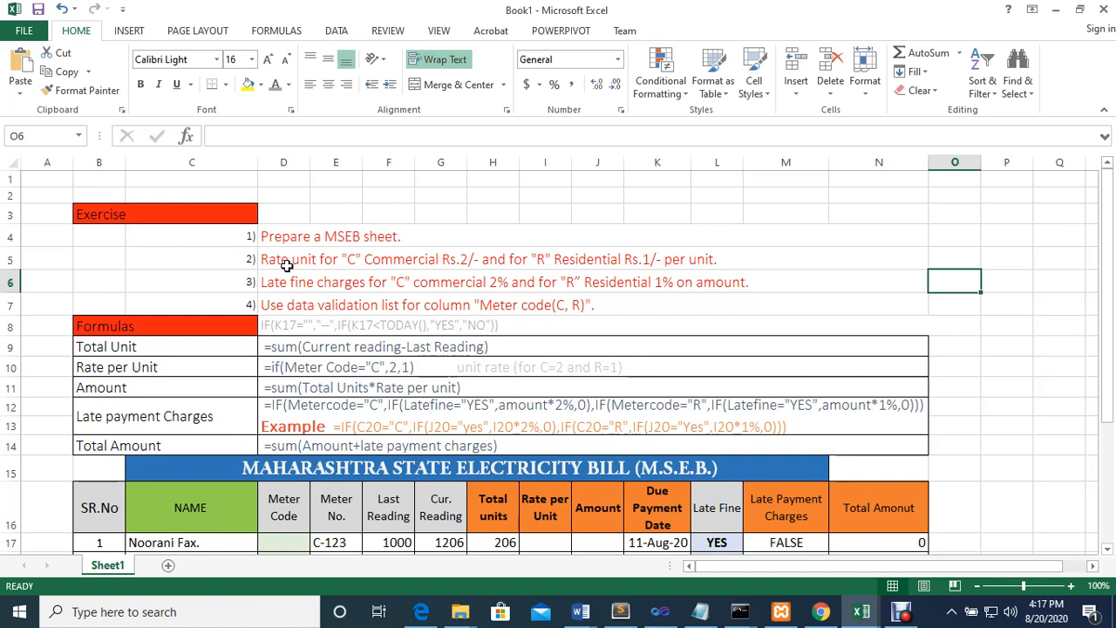
{"action": "scroll", "coordinate": [293, 288], "scroll_direction": "down", "scroll_amount": 1}
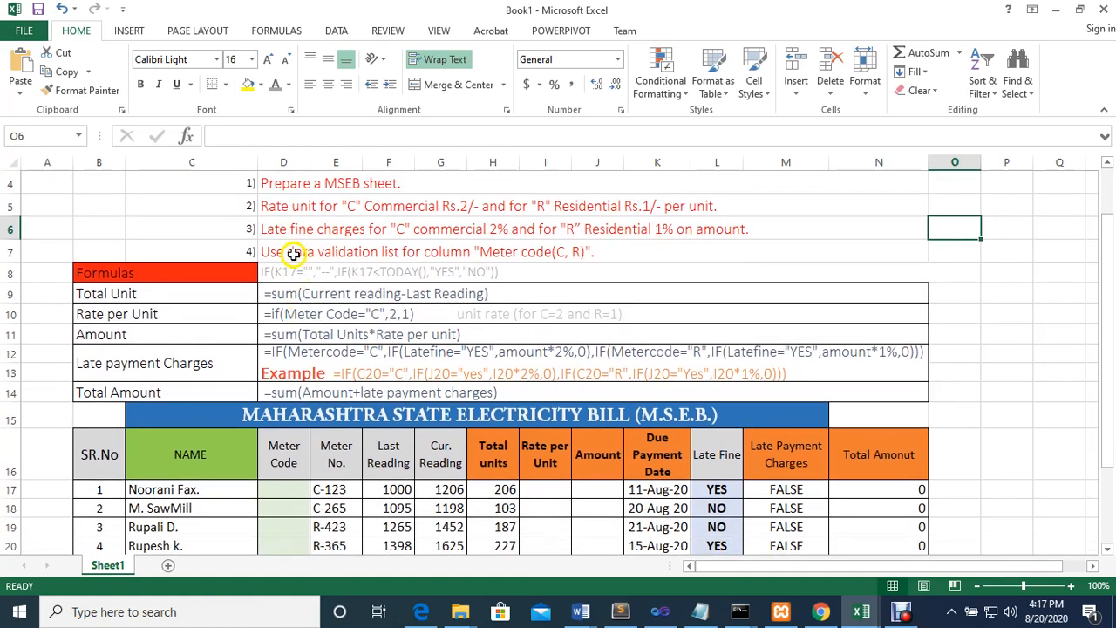
{"action": "scroll", "coordinate": [293, 253], "scroll_direction": "up", "scroll_amount": 1}
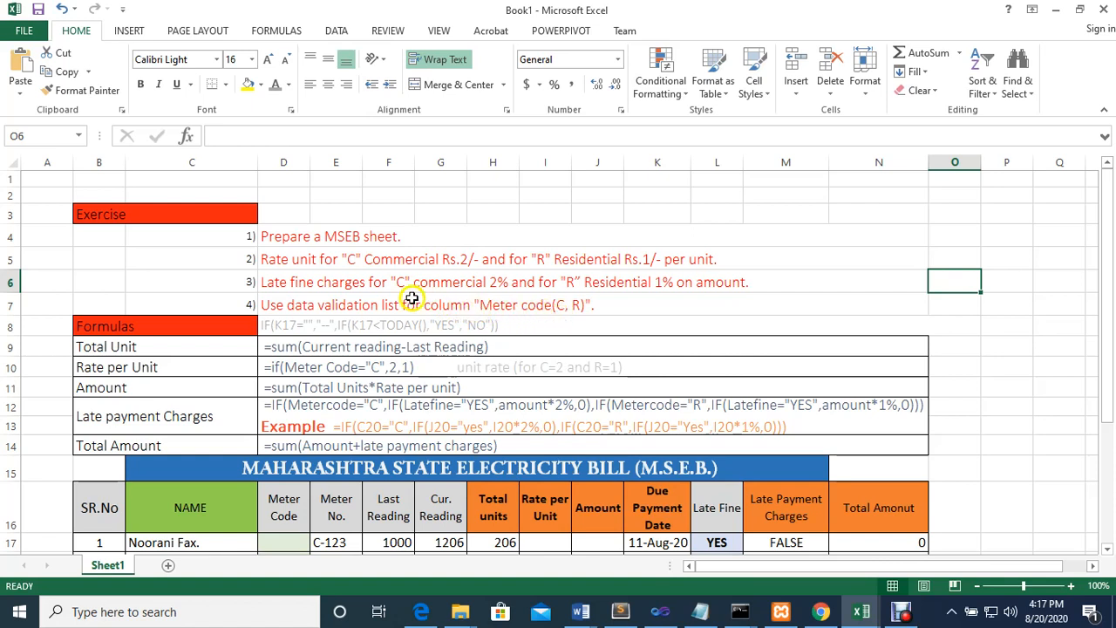
Clear the contents of the Late Payment Charges, Late Fine and Total Amount columns for rows 17 to 25
{"action": "scroll", "coordinate": [262, 305], "scroll_direction": "down", "scroll_amount": 3}
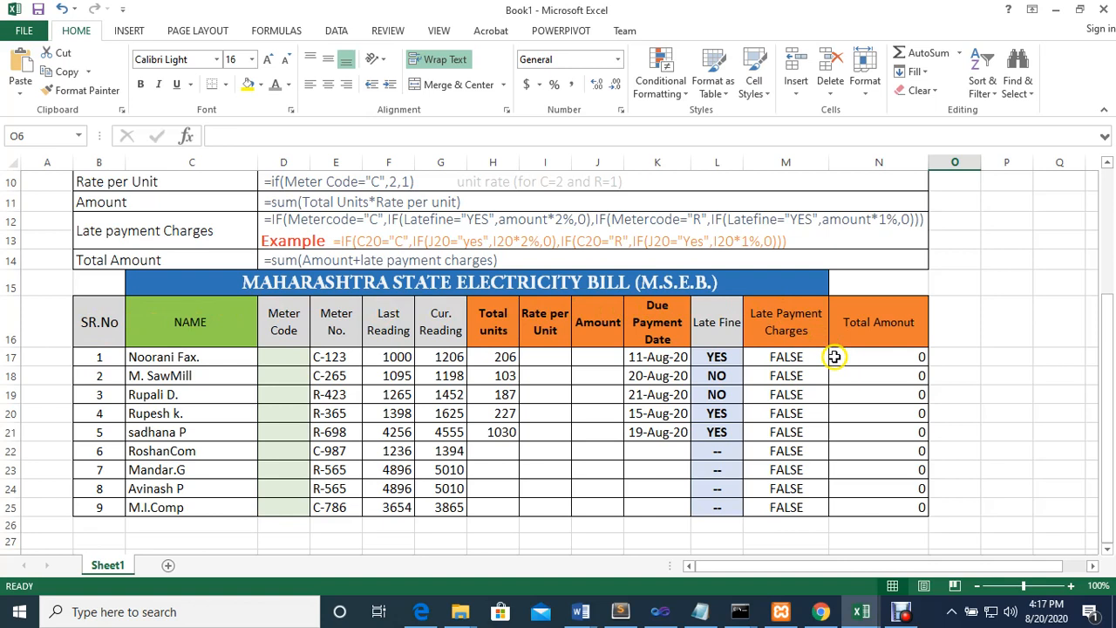
{"action": "left_click_drag", "start_coordinate": [775, 366], "coordinate": [791, 517]}
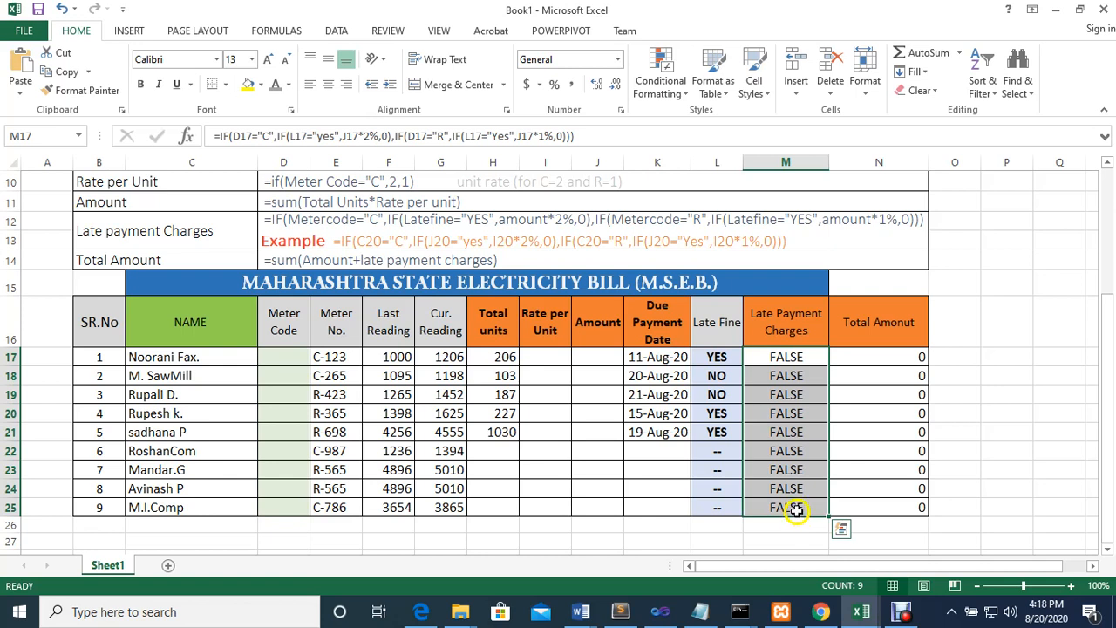
{"action": "left_click", "coordinate": [902, 373]}
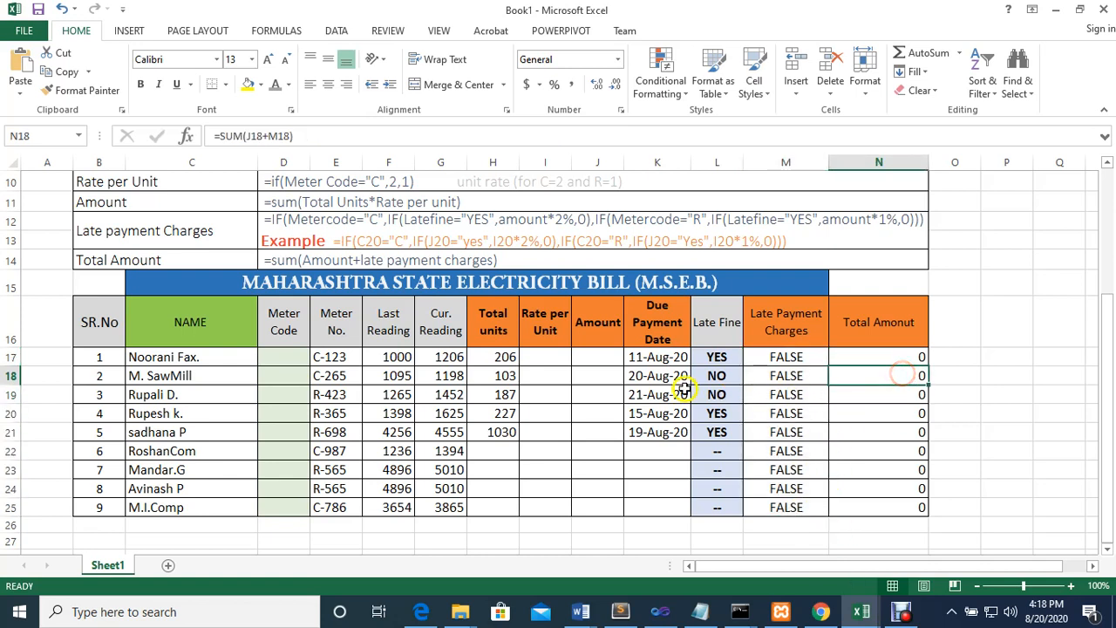
{"action": "left_click_drag", "start_coordinate": [800, 357], "coordinate": [783, 499]}
{"action": "key", "text": "Delete"}
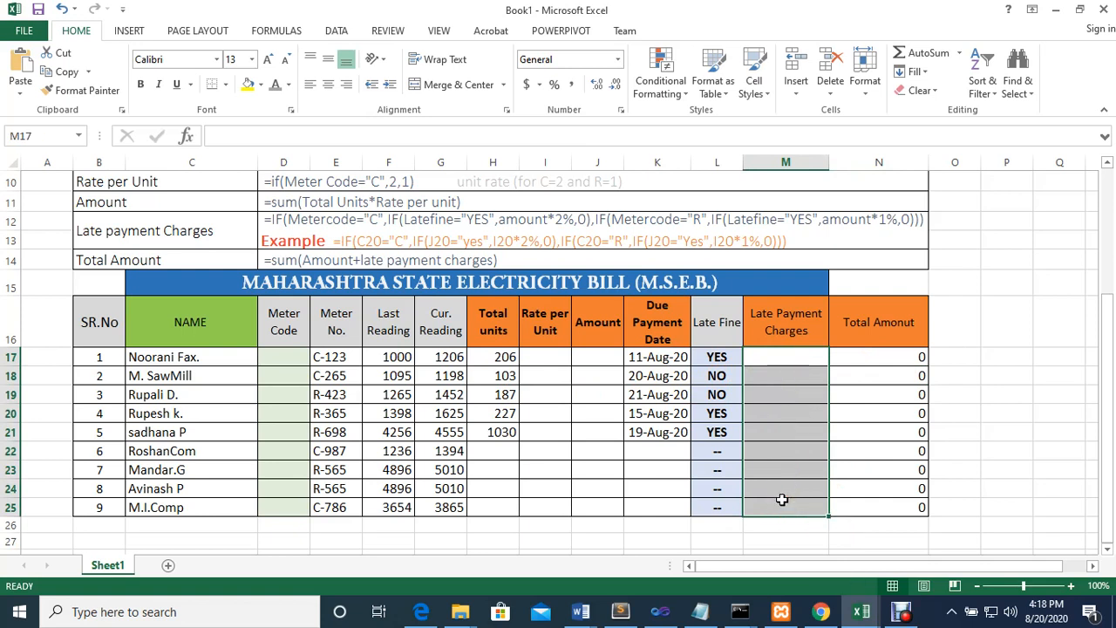
{"action": "left_click_drag", "start_coordinate": [722, 357], "coordinate": [723, 505]}
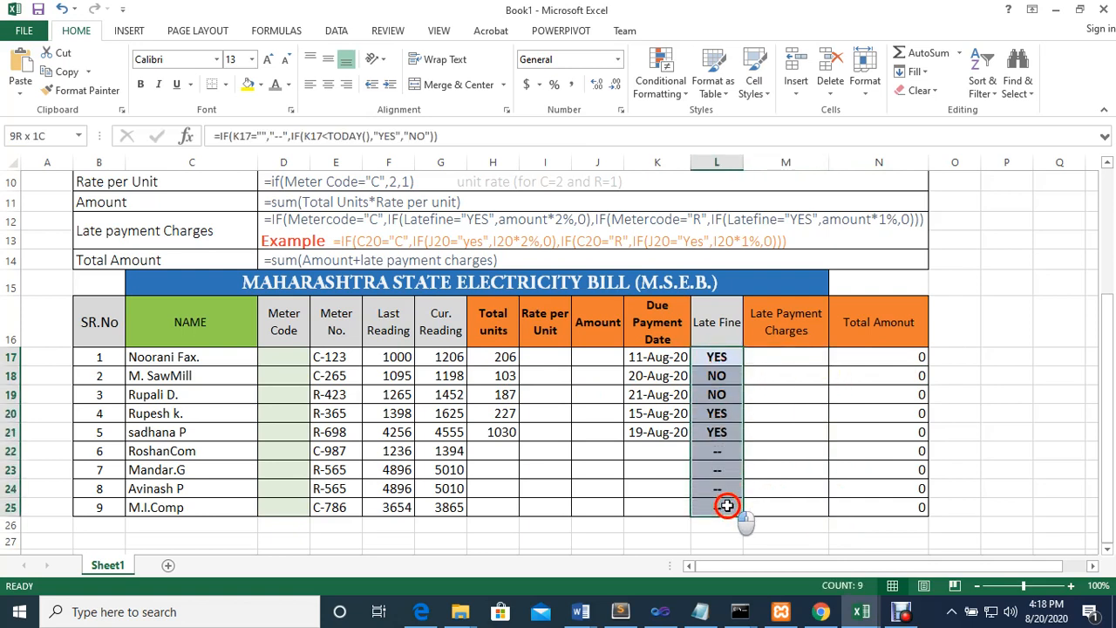
{"action": "key", "text": "Delete"}
{"action": "left_click_drag", "start_coordinate": [842, 356], "coordinate": [853, 500]}
{"action": "key", "text": "Delete"}
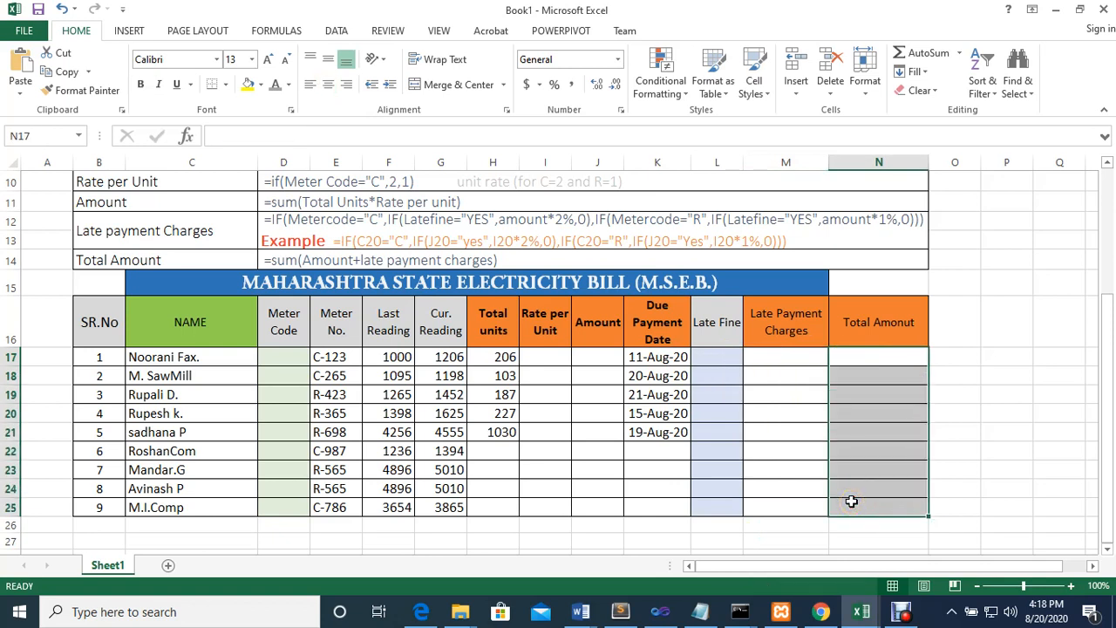
Add a data validation rule of type List with the source C,R to the first Meter Code cell, D17
{"action": "left_click", "coordinate": [288, 360]}
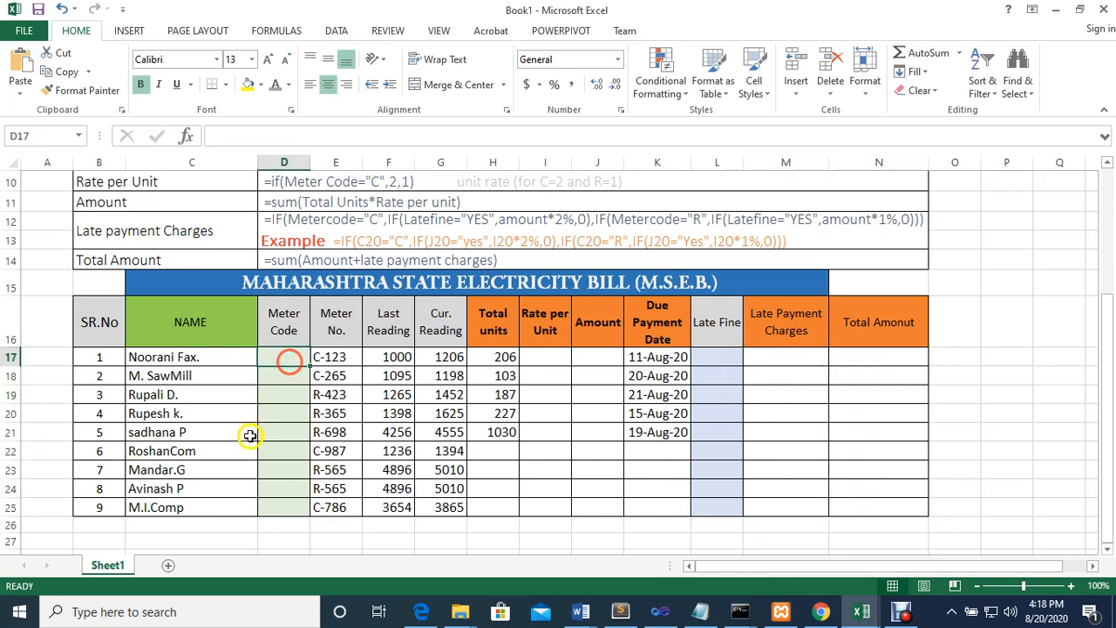
{"action": "left_click", "coordinate": [280, 360]}
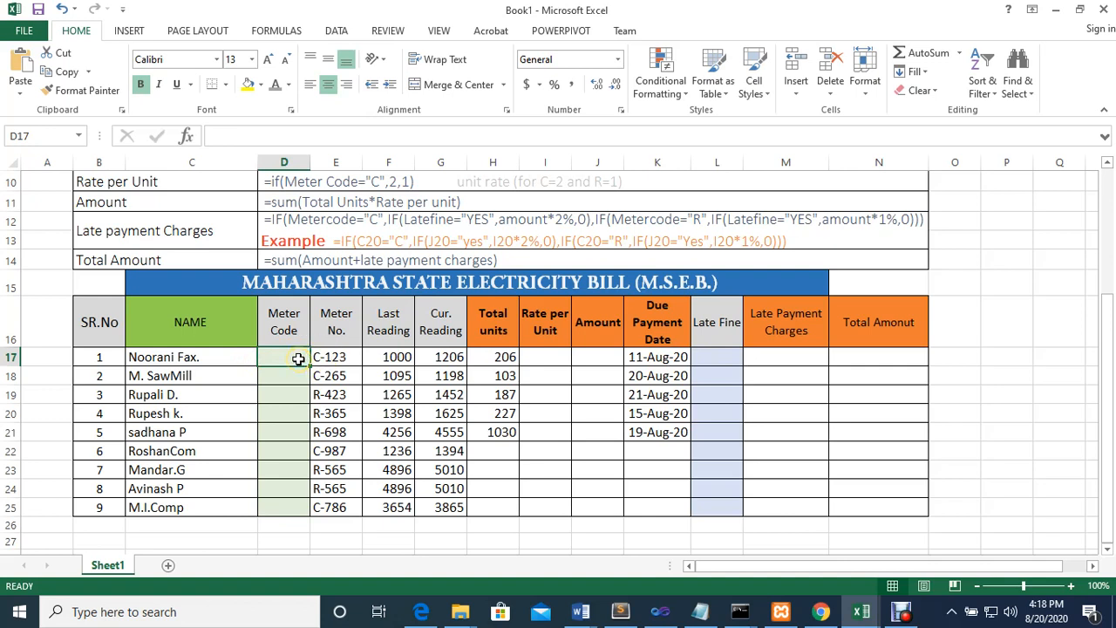
{"action": "left_click", "coordinate": [321, 359]}
{"action": "left_click", "coordinate": [338, 29]}
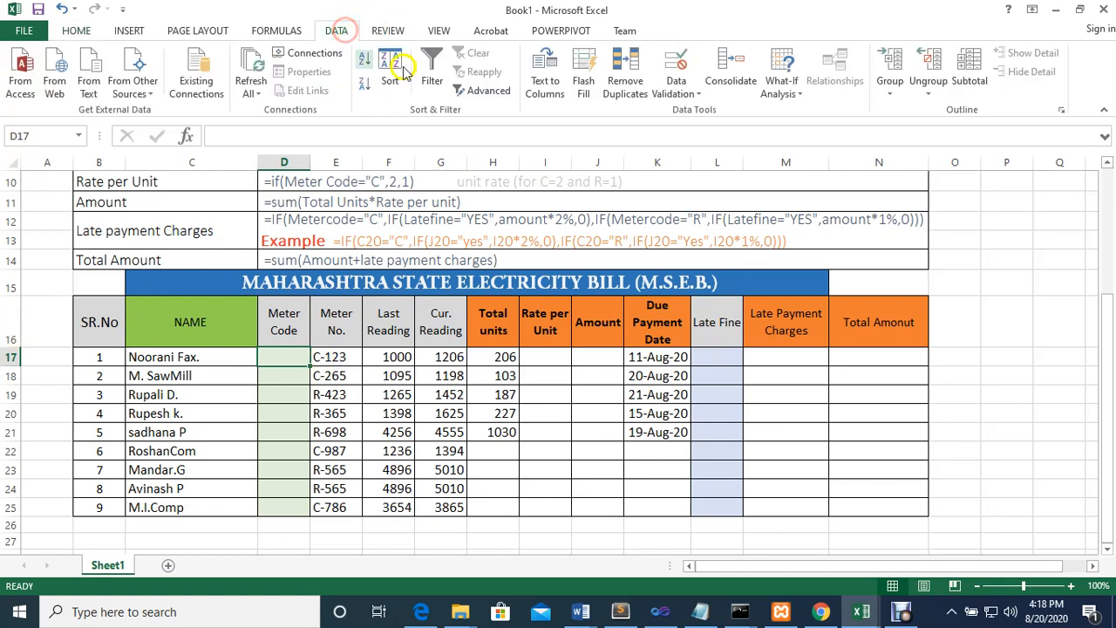
{"action": "left_click", "coordinate": [697, 94]}
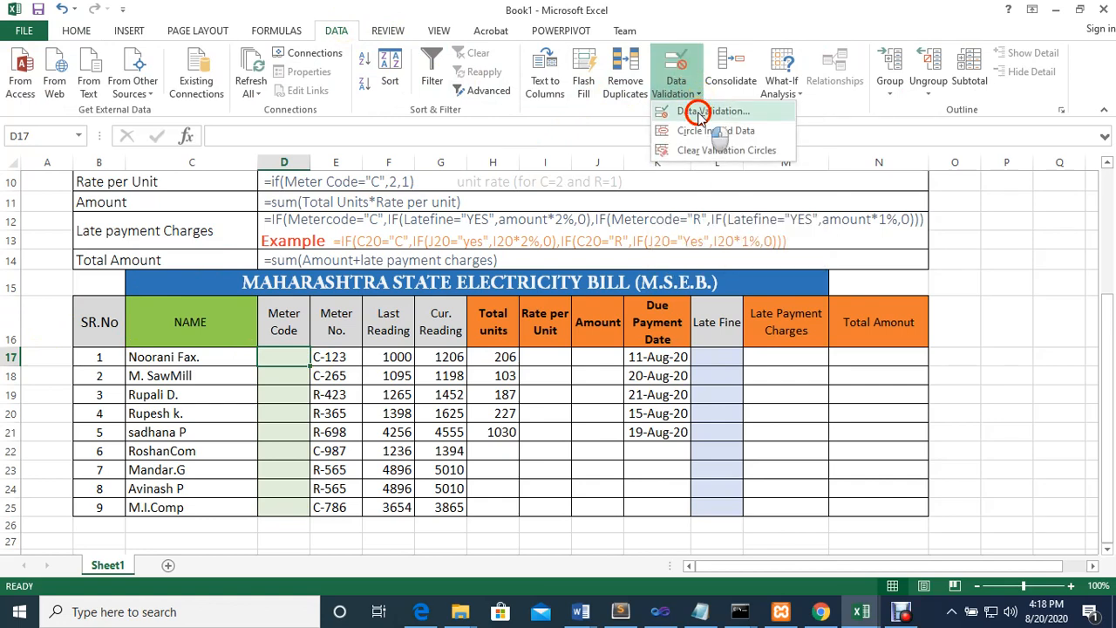
{"action": "left_click", "coordinate": [697, 113]}
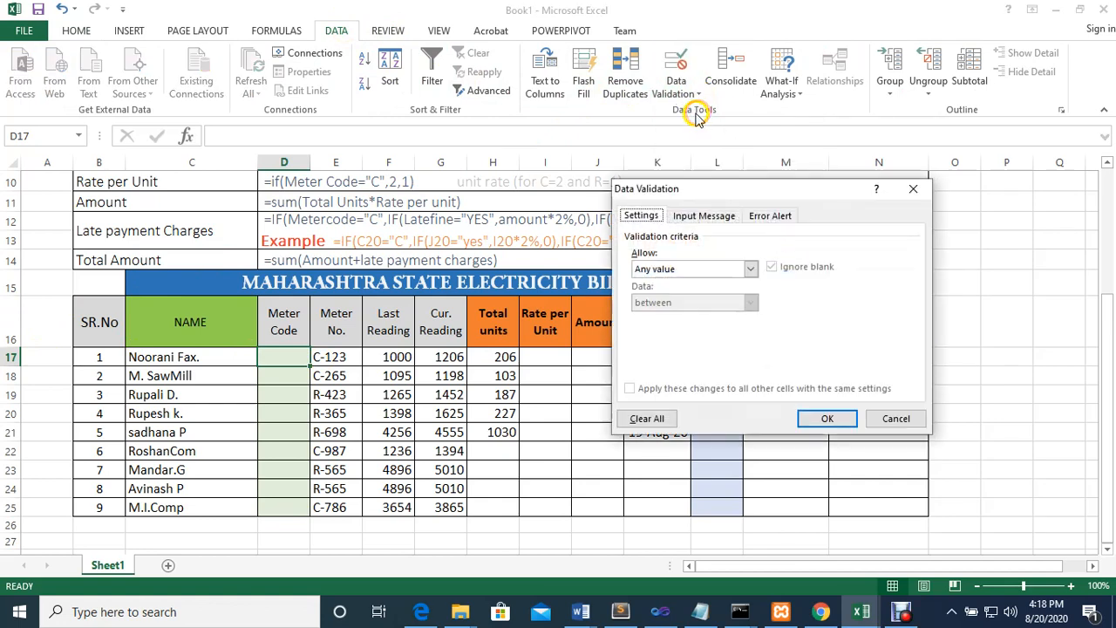
{"action": "left_click", "coordinate": [751, 268]}
{"action": "left_click", "coordinate": [672, 315]}
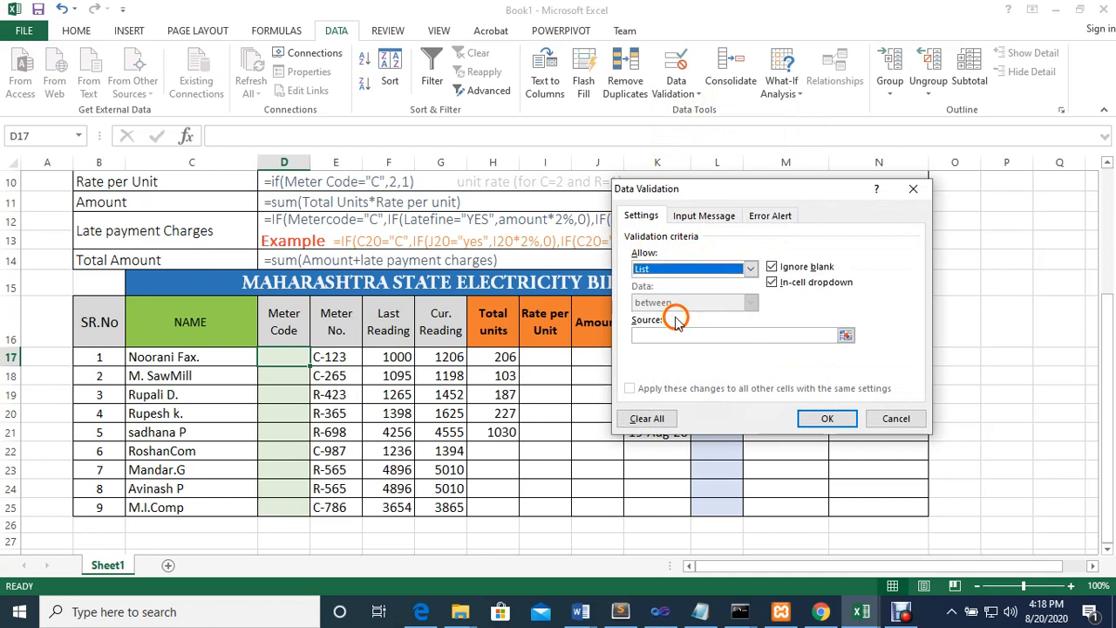
{"action": "left_click", "coordinate": [665, 336]}
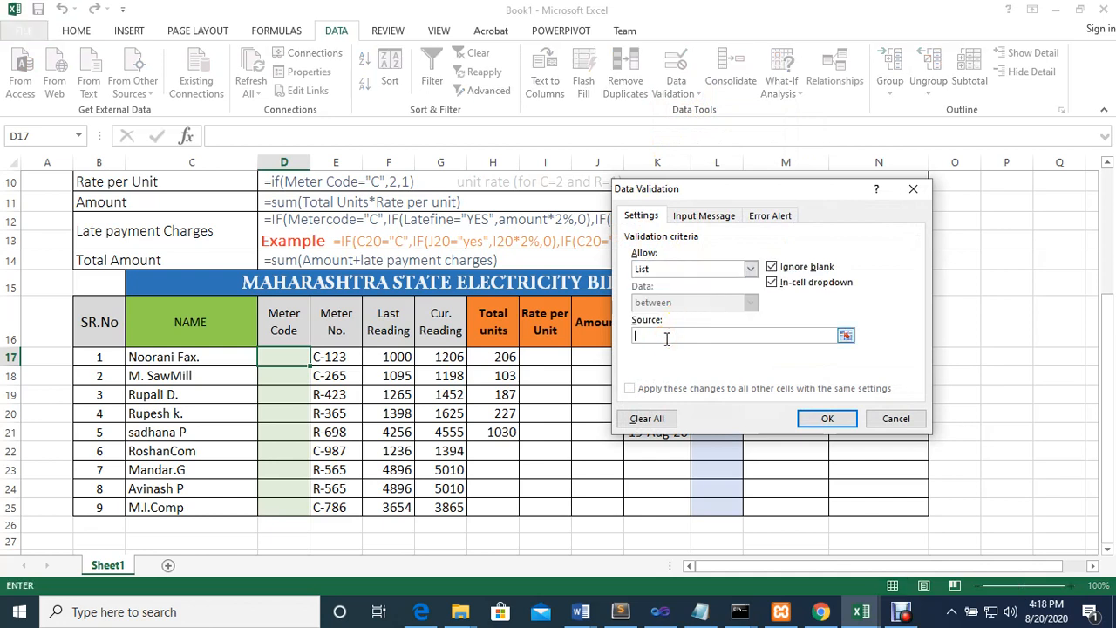
{"action": "left_click", "coordinate": [664, 336]}
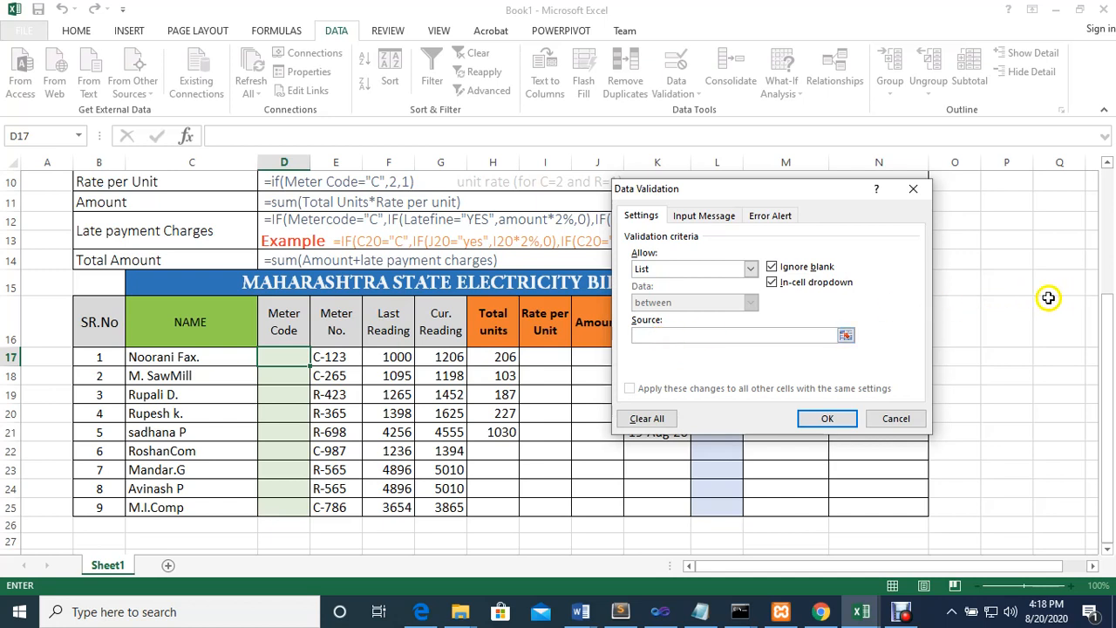
{"action": "left_click", "coordinate": [1058, 223]}
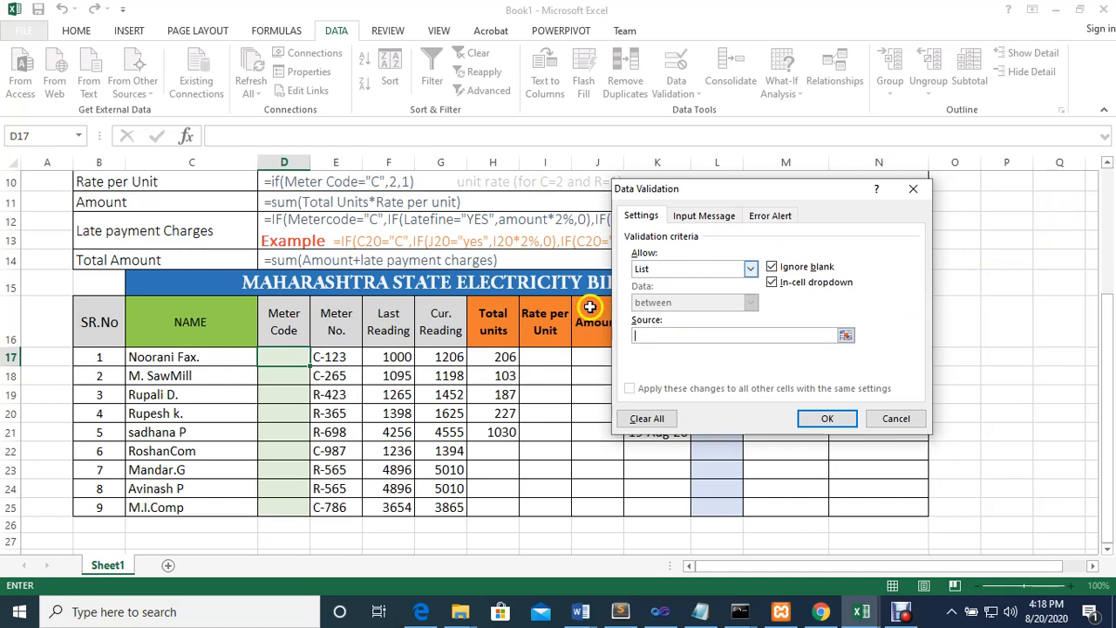
{"action": "left_click", "coordinate": [663, 335]}
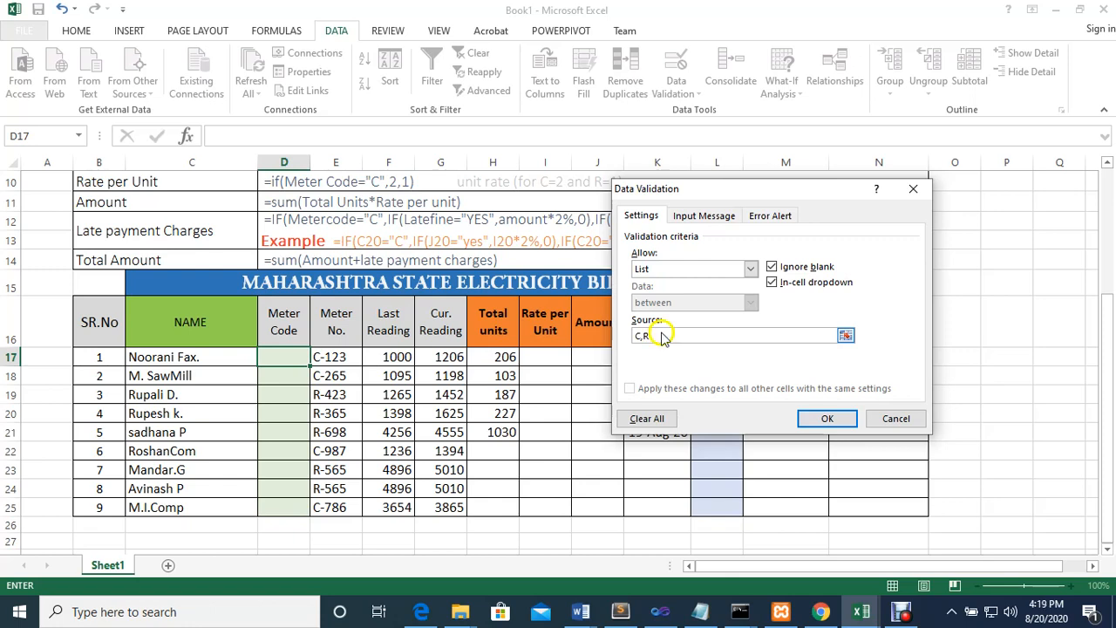
{"action": "left_click", "coordinate": [825, 418]}
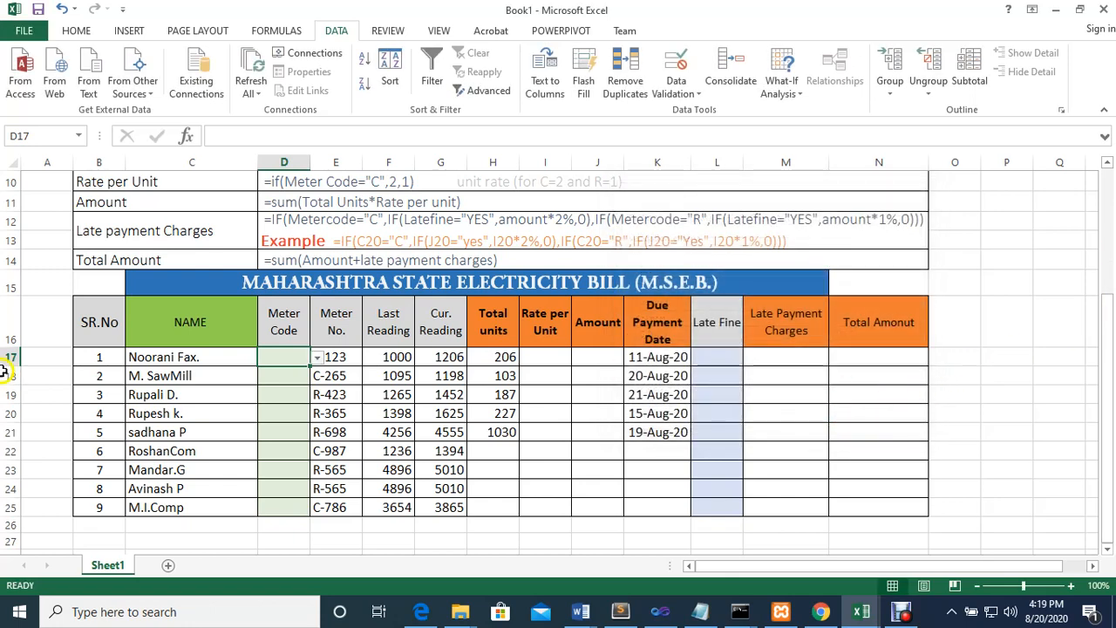
Copy the Meter Code list validation from D17 down the column to D25
{"action": "left_click", "coordinate": [317, 358]}
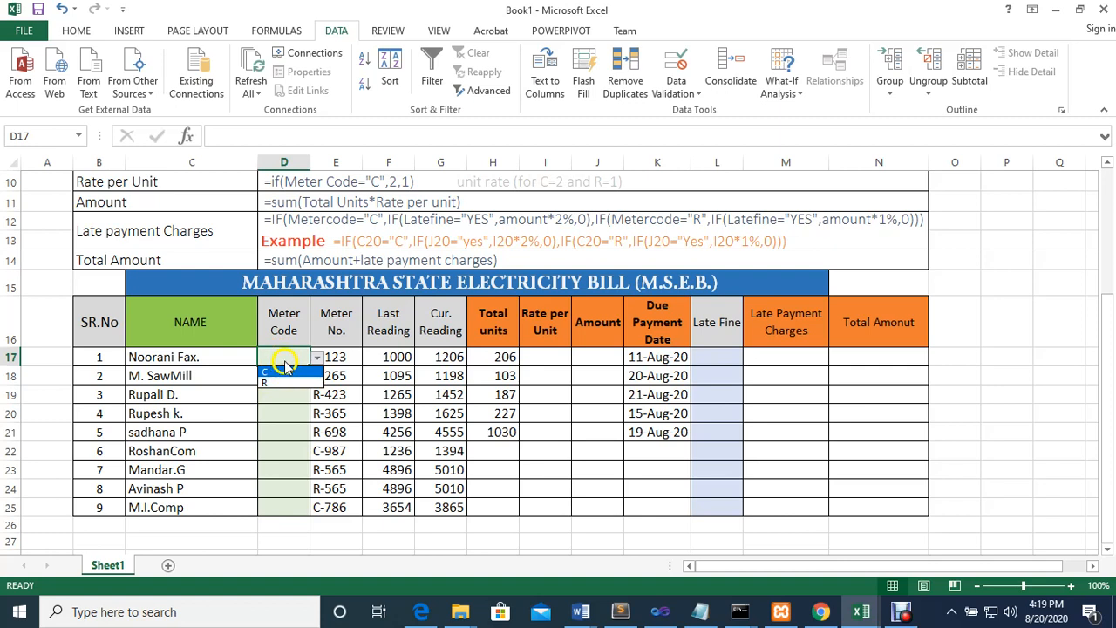
{"action": "left_click", "coordinate": [286, 356]}
{"action": "left_click_drag", "start_coordinate": [311, 368], "coordinate": [303, 514]}
{"action": "left_click", "coordinate": [289, 393]}
{"action": "left_click", "coordinate": [288, 377]}
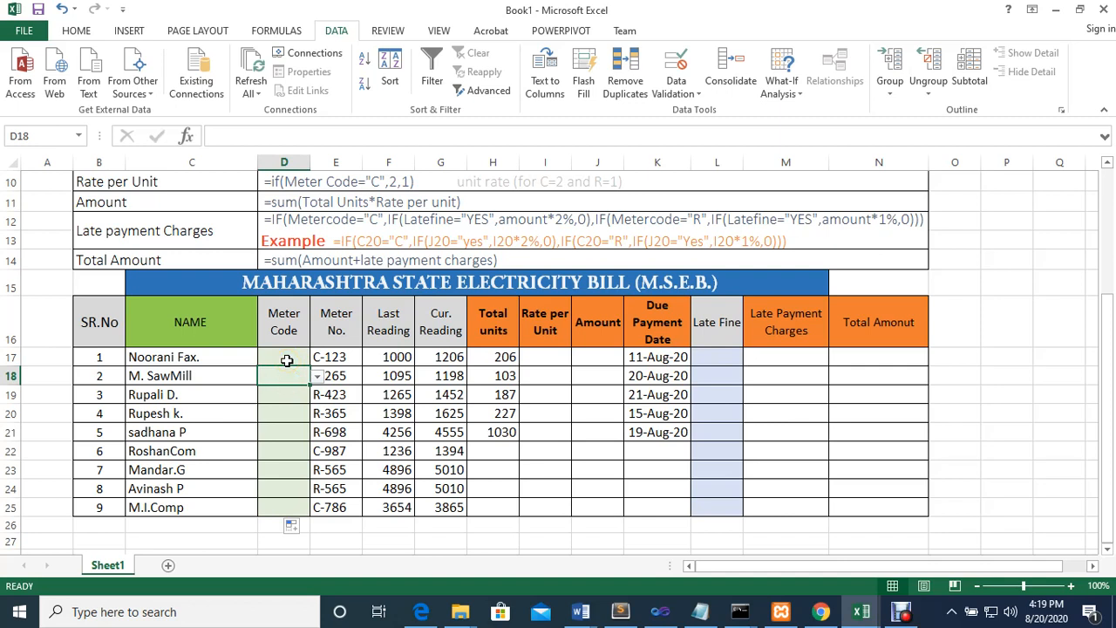
Choose meter code C from the validation list for the first two customers, in D17 and D18
{"action": "left_click", "coordinate": [285, 360]}
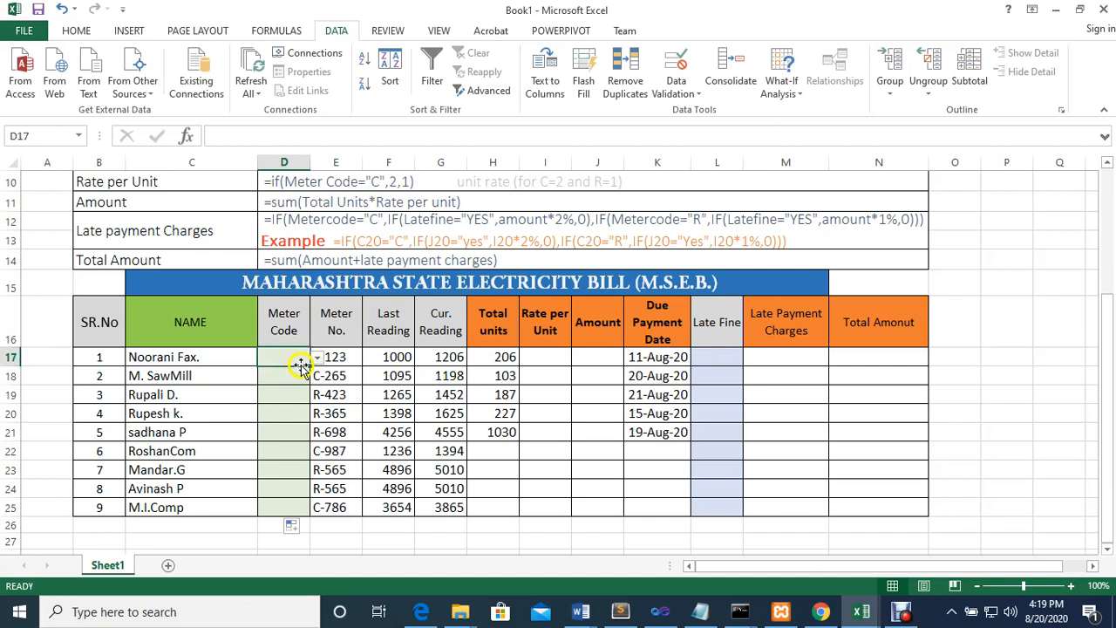
{"action": "left_click", "coordinate": [317, 357]}
{"action": "left_click", "coordinate": [271, 373]}
{"action": "left_click", "coordinate": [288, 375]}
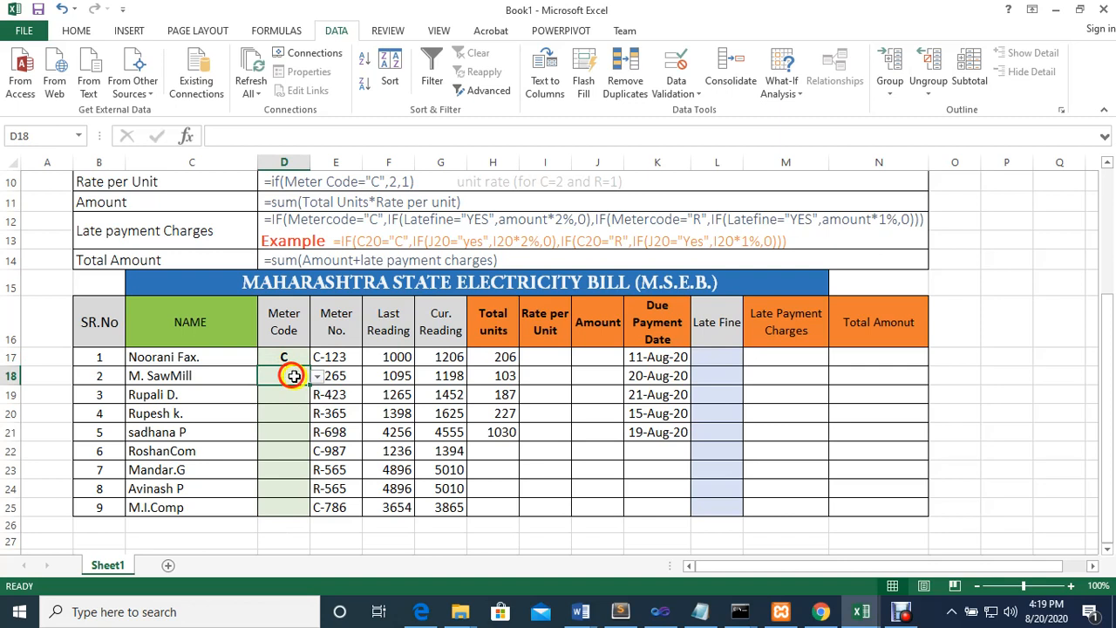
{"action": "left_click", "coordinate": [317, 376]}
{"action": "left_click", "coordinate": [286, 389]}
Choose meter code R from the validation list for the customers in rows 19 to 21
{"action": "left_click", "coordinate": [292, 394]}
{"action": "left_click", "coordinate": [316, 394]}
{"action": "left_click", "coordinate": [301, 431]}
{"action": "left_click", "coordinate": [301, 418]}
{"action": "left_click", "coordinate": [316, 413]}
{"action": "left_click", "coordinate": [293, 439]}
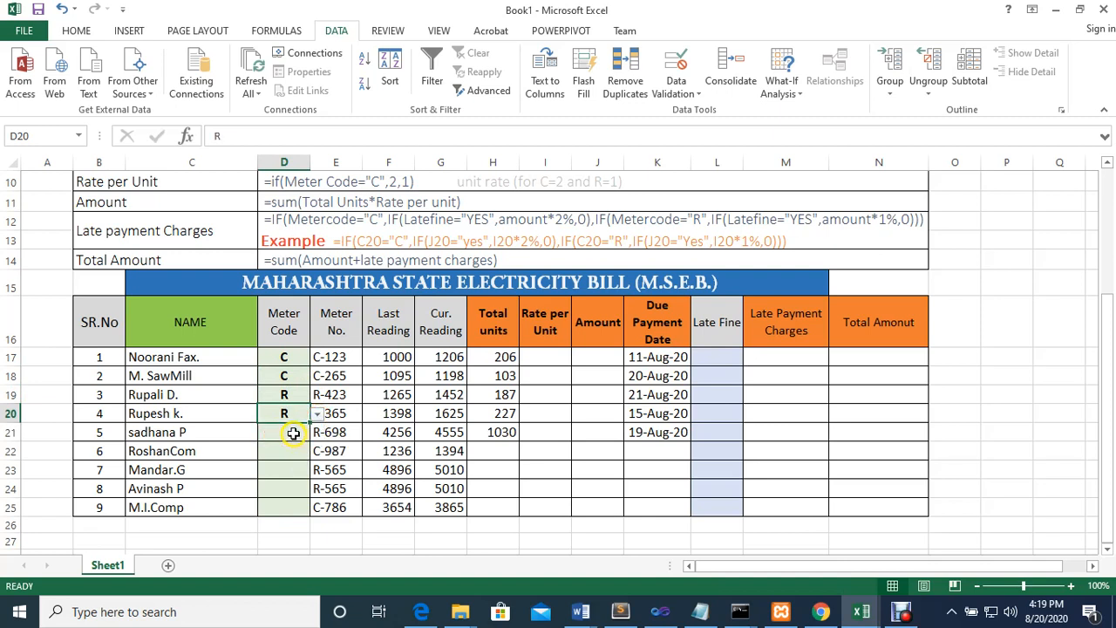
{"action": "left_click", "coordinate": [293, 435]}
{"action": "left_click", "coordinate": [316, 432]}
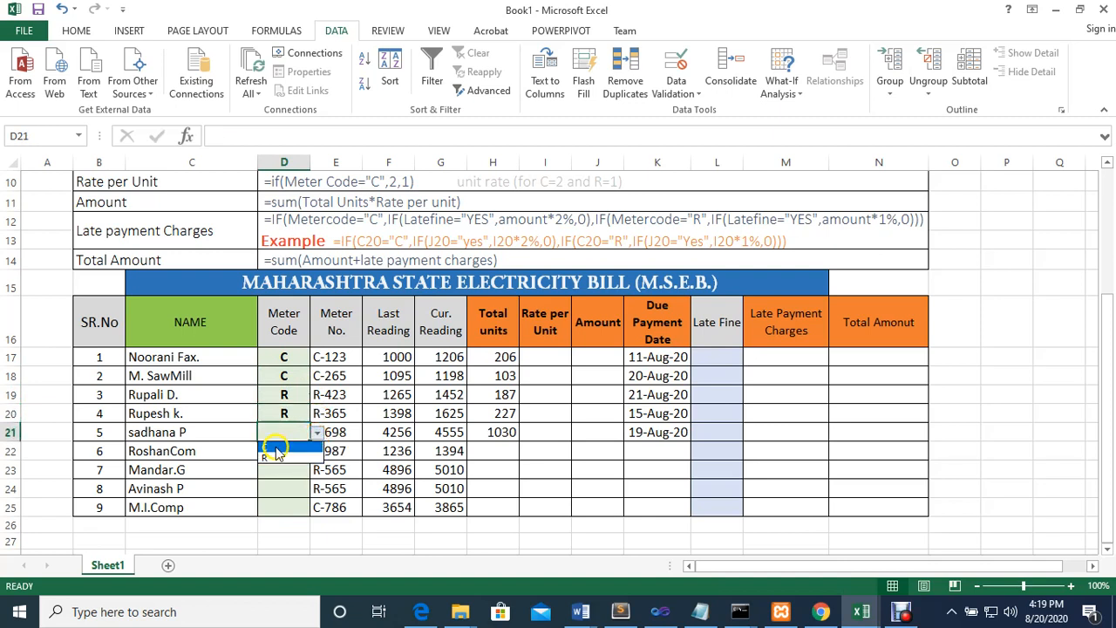
{"action": "left_click", "coordinate": [275, 457]}
Choose meter code C for the customers in rows 22 to 24 and R for the one in row 25
{"action": "left_click", "coordinate": [286, 451]}
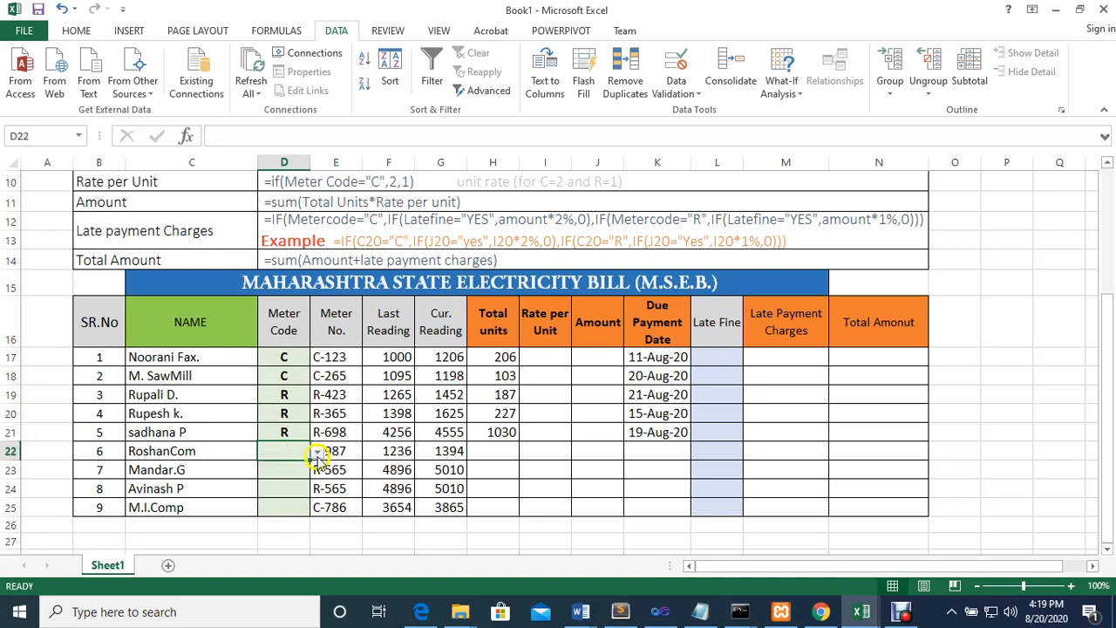
{"action": "left_click", "coordinate": [317, 452]}
{"action": "left_click", "coordinate": [283, 469]}
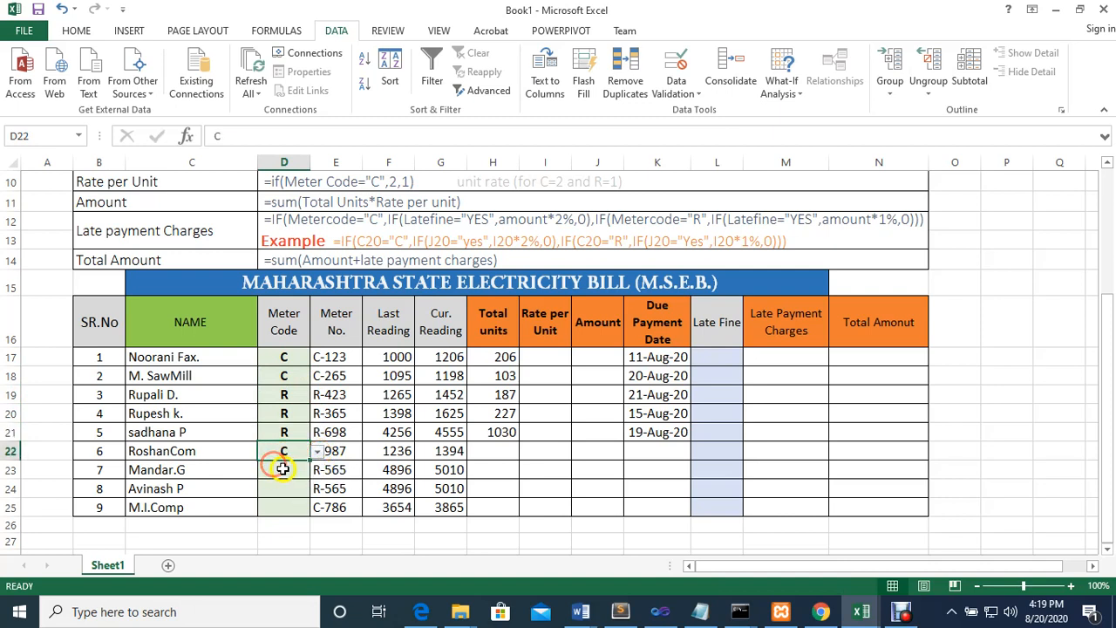
{"action": "left_click", "coordinate": [282, 469]}
{"action": "left_click", "coordinate": [316, 470]}
{"action": "left_click", "coordinate": [289, 485]}
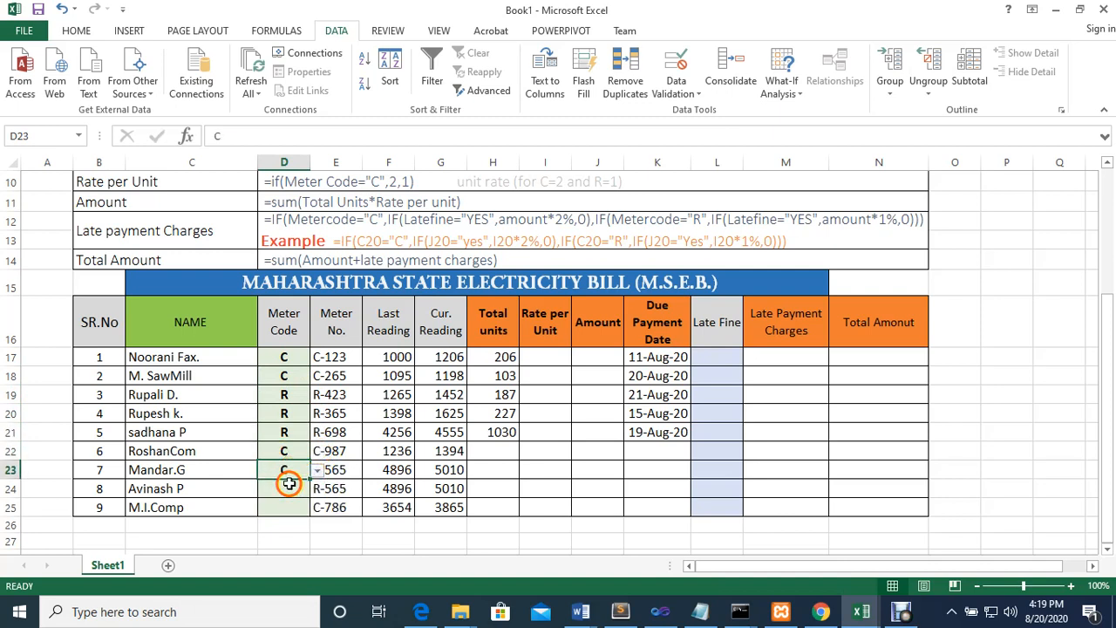
{"action": "left_click", "coordinate": [288, 486]}
{"action": "left_click", "coordinate": [316, 488]}
{"action": "left_click", "coordinate": [301, 504]}
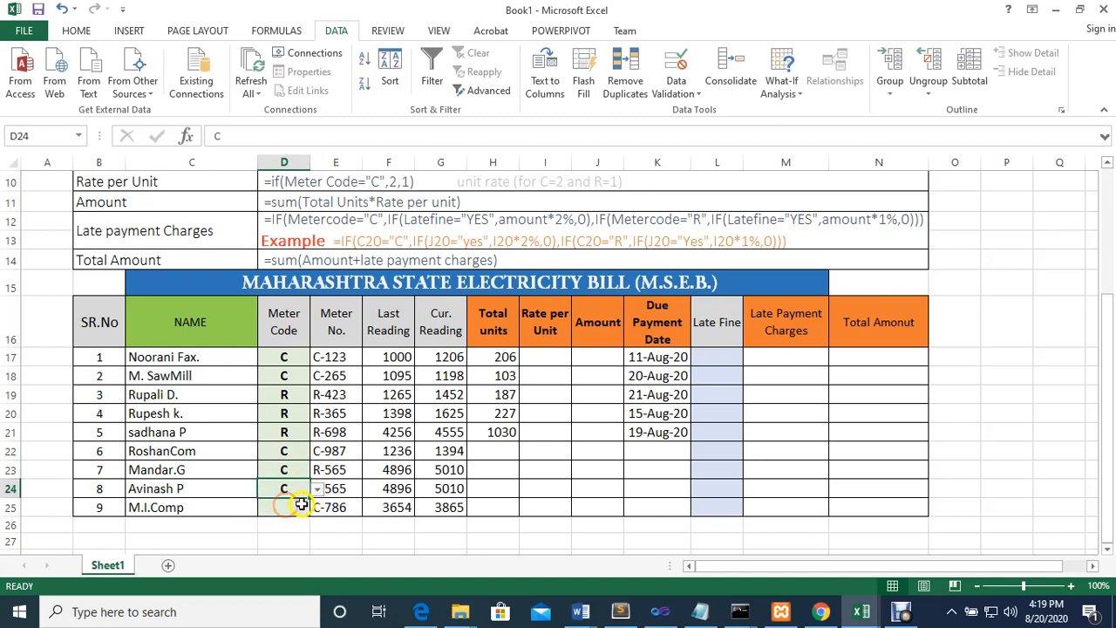
{"action": "left_click", "coordinate": [301, 504]}
{"action": "left_click", "coordinate": [316, 508]}
{"action": "left_click", "coordinate": [293, 541]}
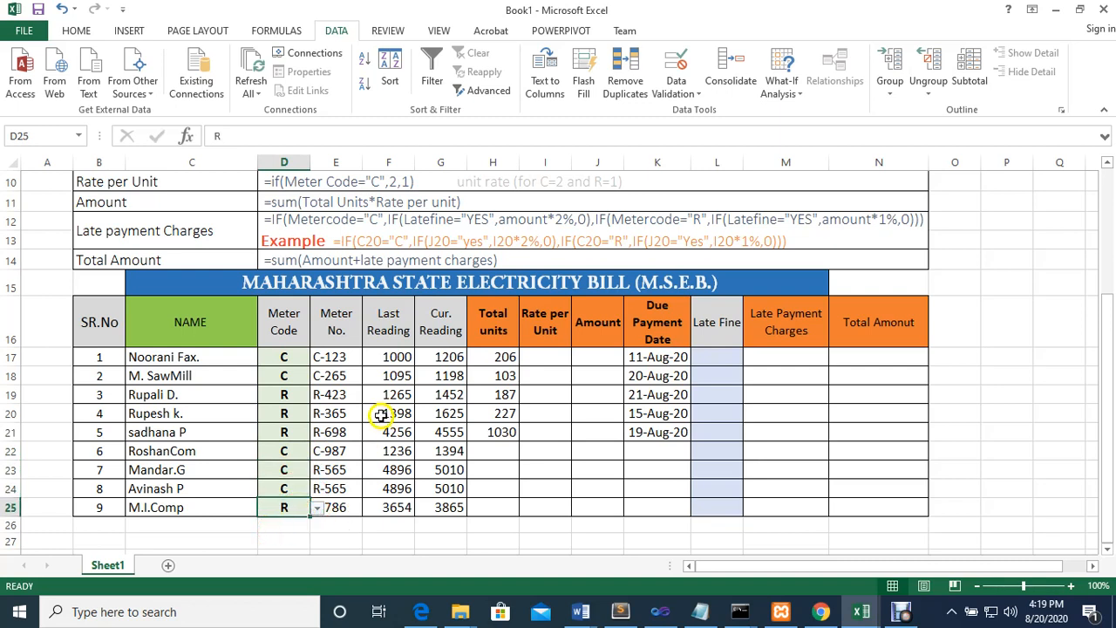
Examine the existing Total units formula in H17 and the Last Reading and Cur. Reading cells it refers to
{"action": "left_click", "coordinate": [501, 360]}
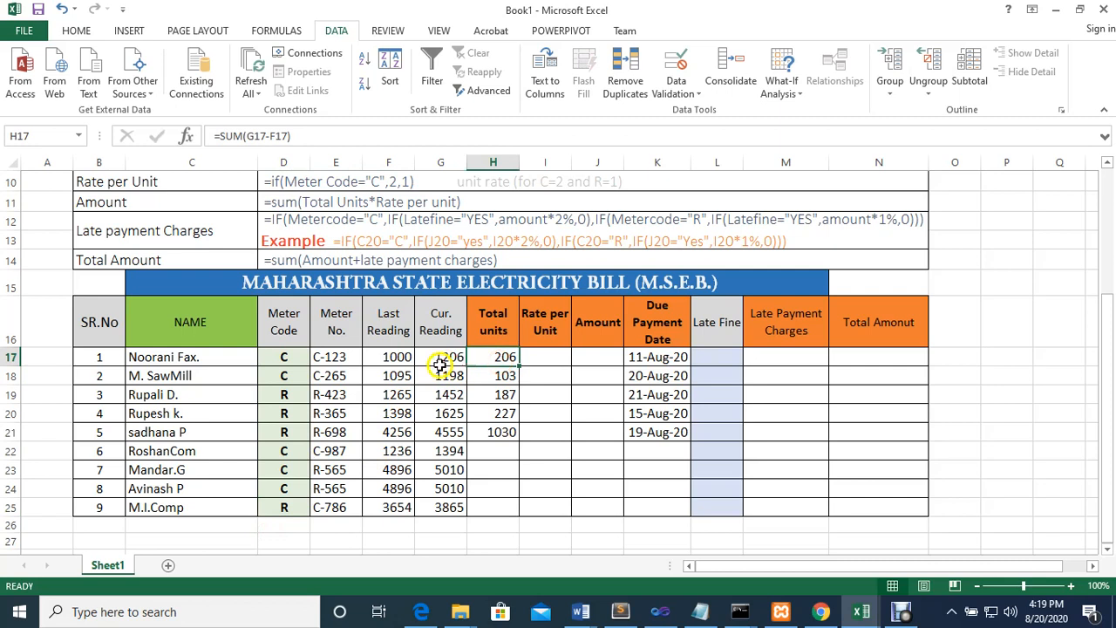
{"action": "left_click", "coordinate": [387, 329]}
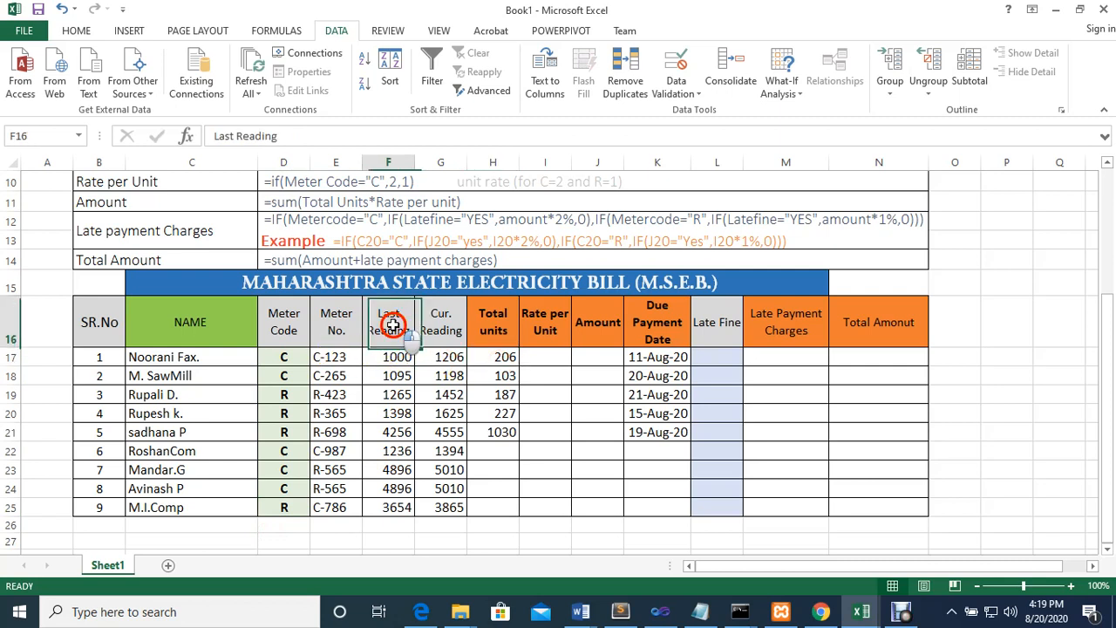
{"action": "left_click", "coordinate": [445, 340]}
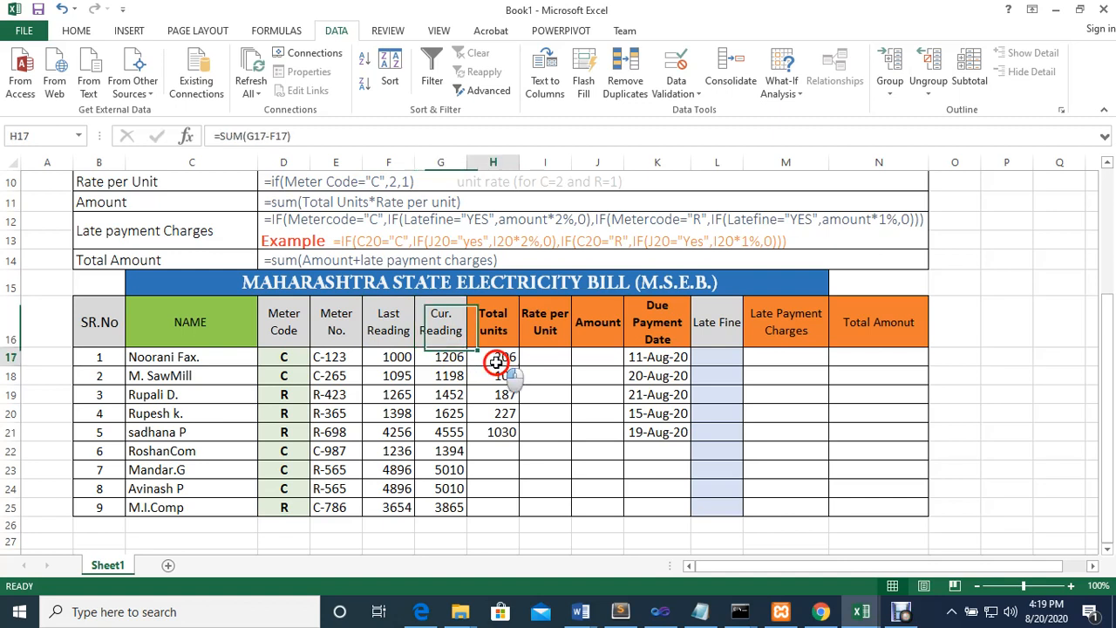
{"action": "left_click", "coordinate": [492, 364]}
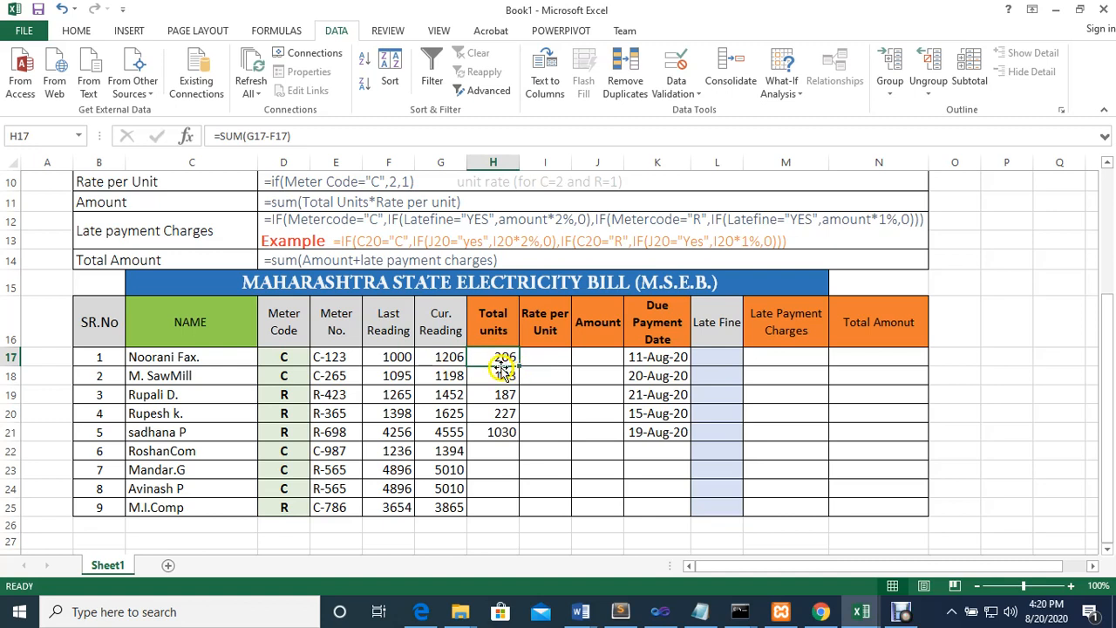
{"action": "left_click", "coordinate": [446, 357]}
{"action": "left_click", "coordinate": [408, 359]}
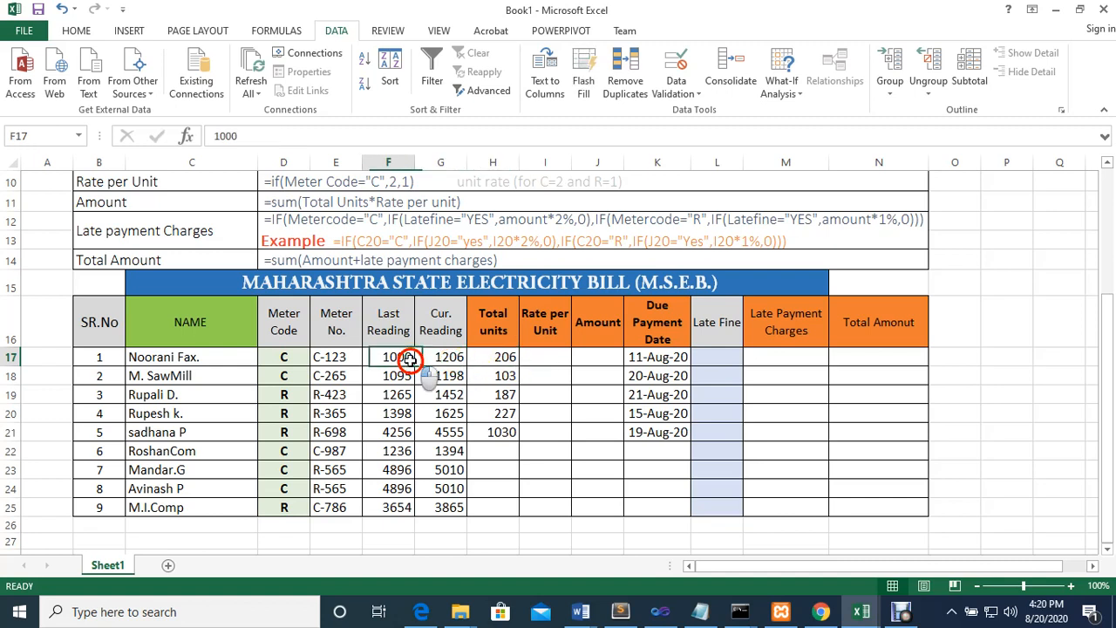
{"action": "left_click", "coordinate": [485, 360]}
{"action": "double_click", "coordinate": [486, 360]}
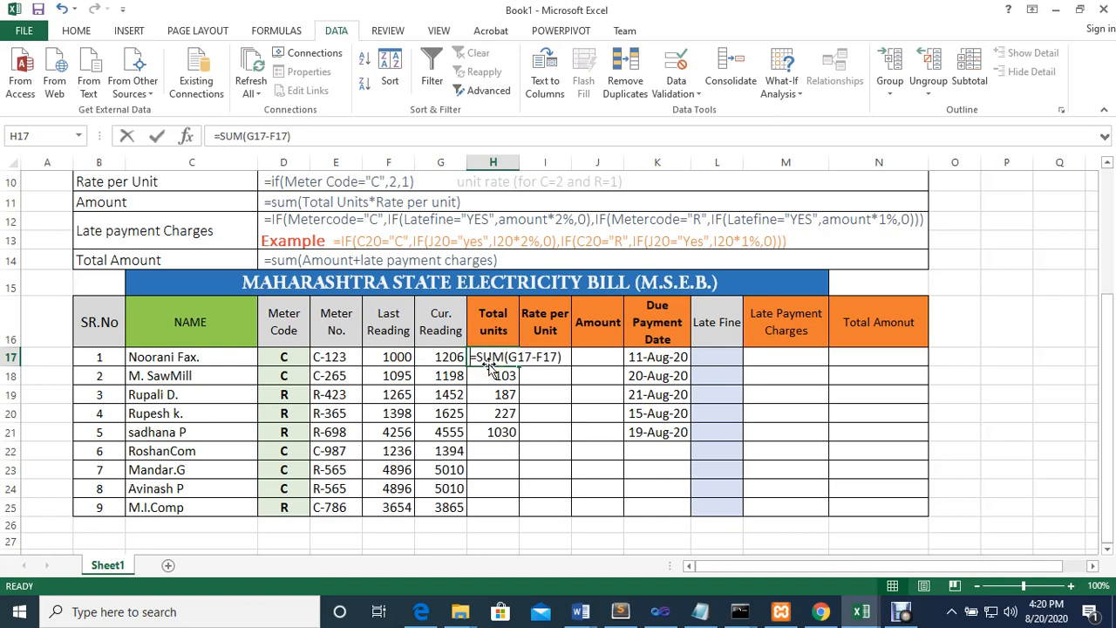
{"action": "key", "text": "Escape"}
Replace the Total units formula in H17 with =G17-F17
{"action": "type", "text": "="}
{"action": "left_click", "coordinate": [458, 364]}
{"action": "type", "text": "-"}
{"action": "left_click", "coordinate": [390, 364]}
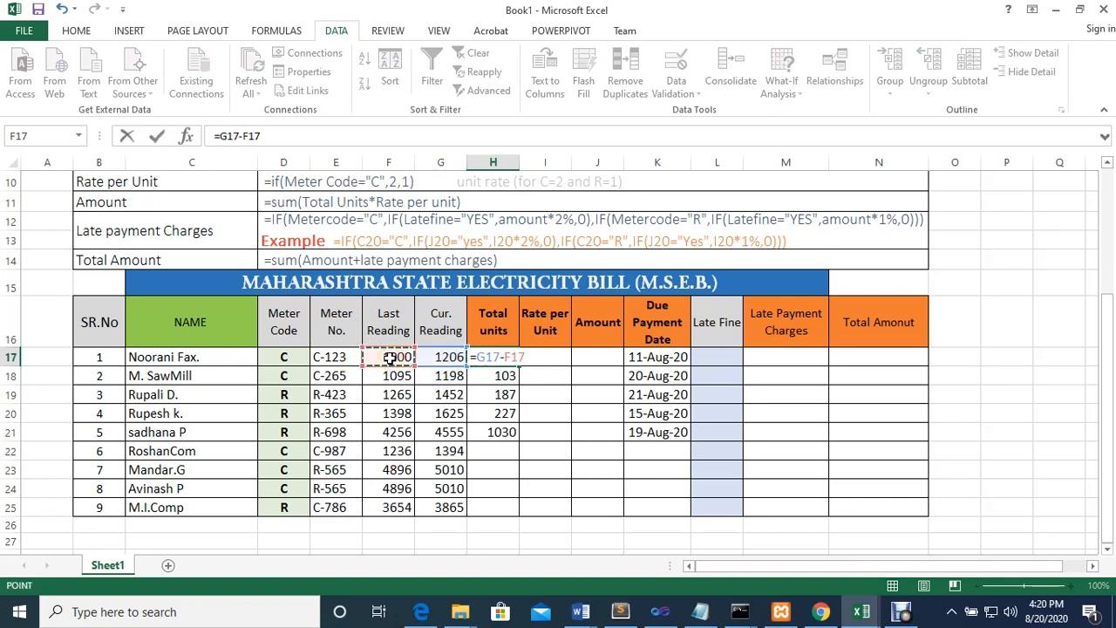
{"action": "key", "text": "Return"}
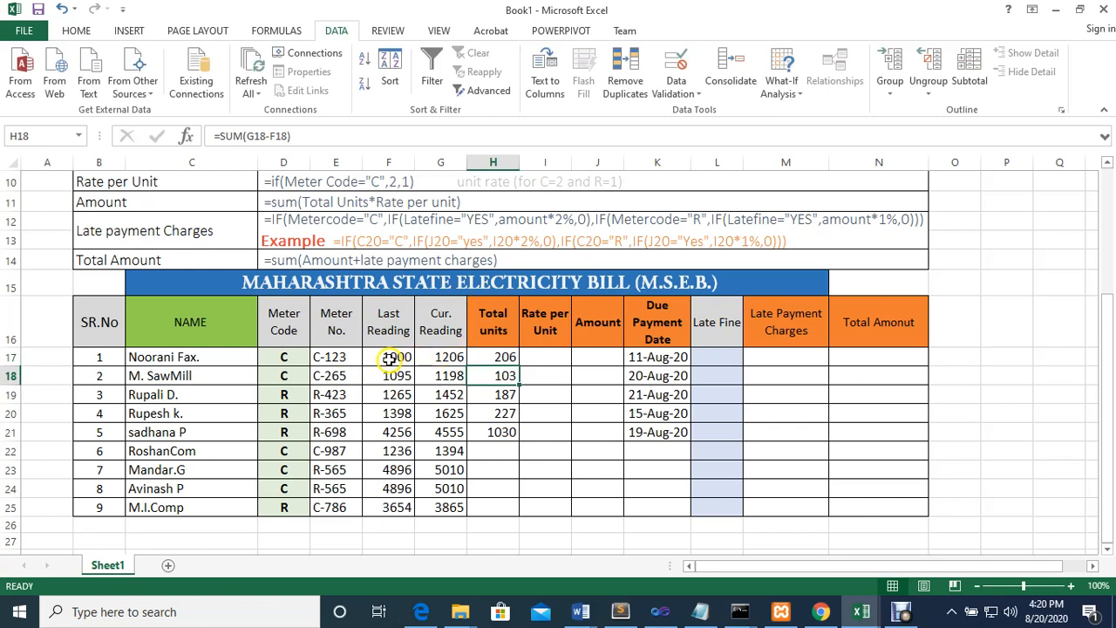
Copy the Total units formula from H17 down to H25 and check the formulas in H18 and H17
{"action": "left_click", "coordinate": [498, 358]}
{"action": "left_click_drag", "start_coordinate": [517, 365], "coordinate": [527, 505]}
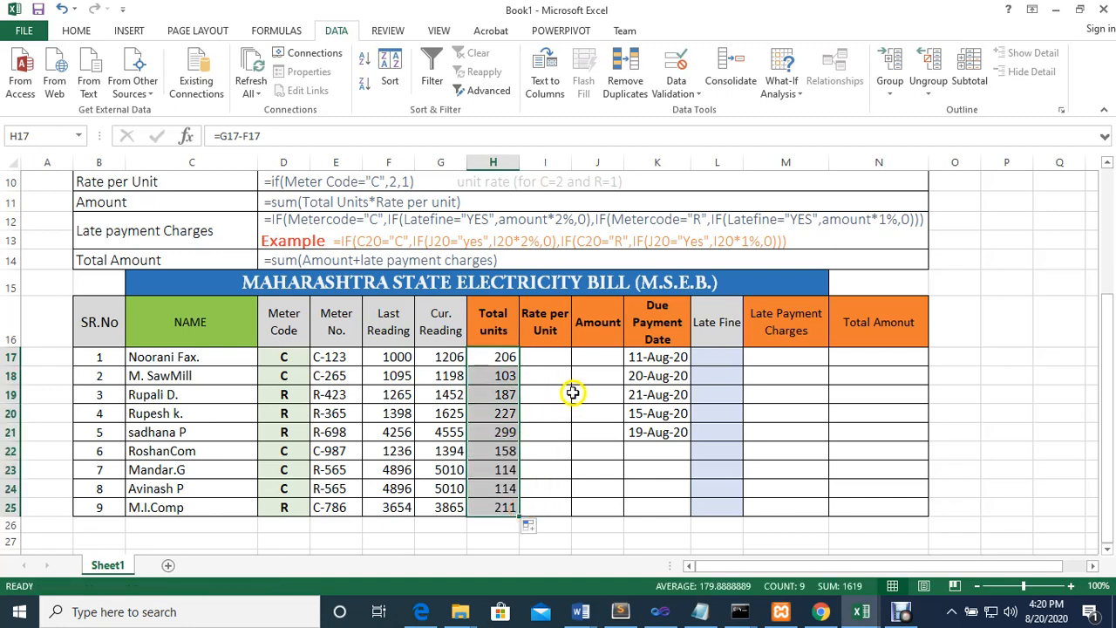
{"action": "left_click", "coordinate": [499, 376]}
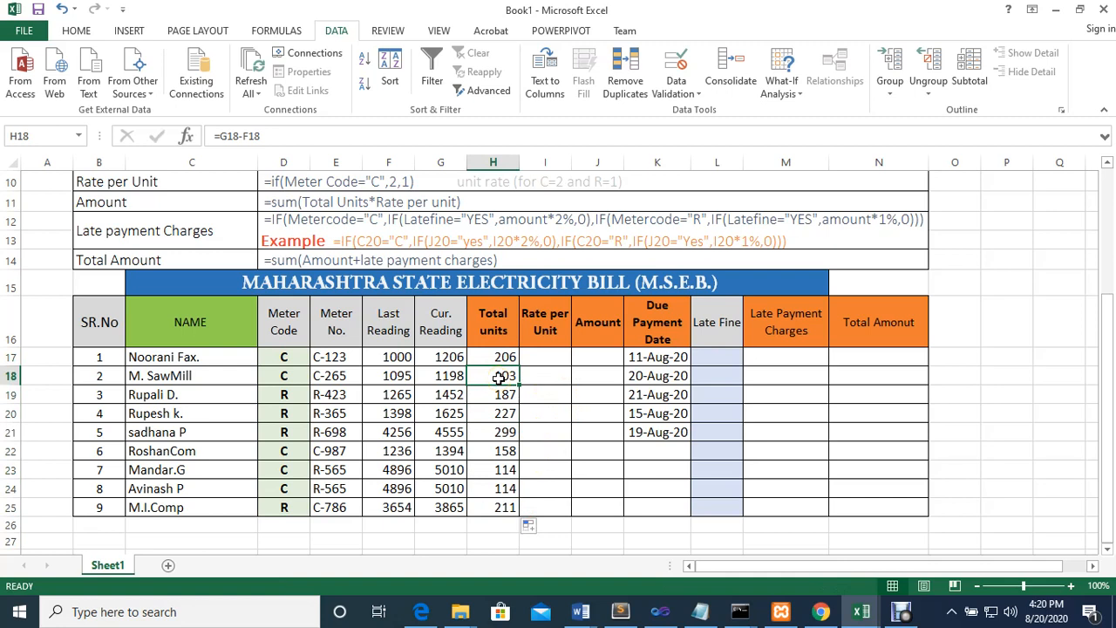
{"action": "left_click", "coordinate": [495, 358]}
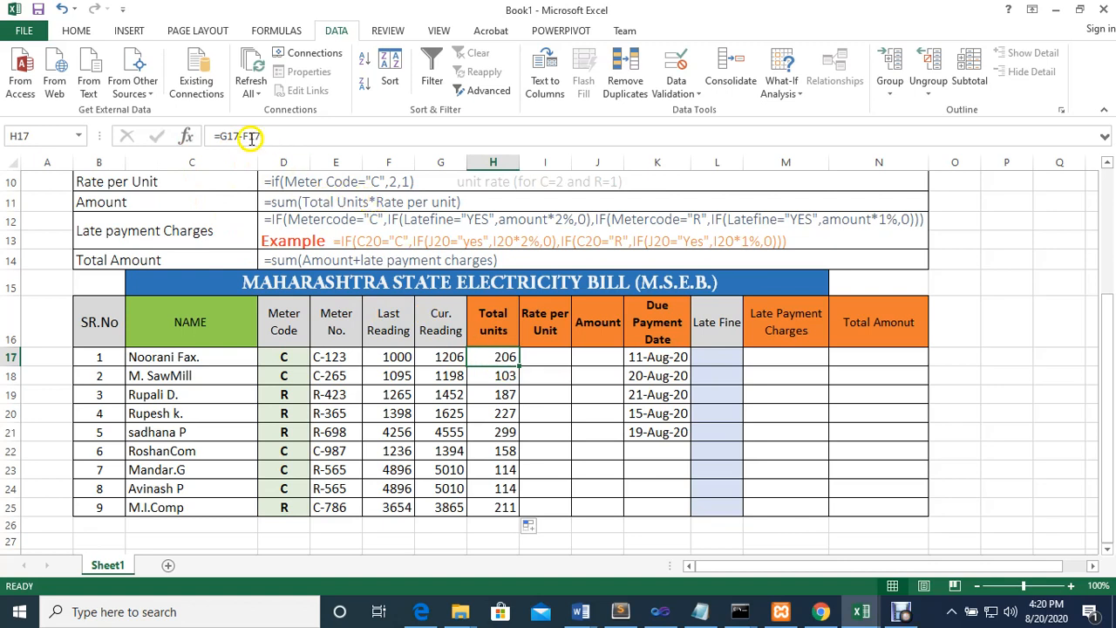
{"action": "left_click_drag", "start_coordinate": [282, 138], "coordinate": [215, 137]}
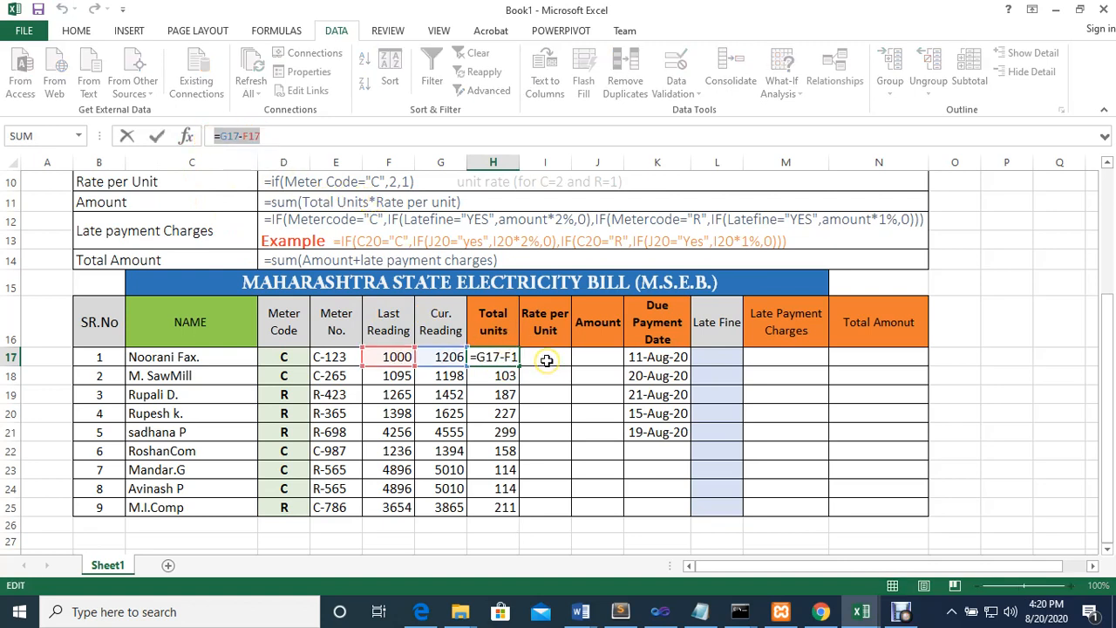
{"action": "key", "text": "Escape"}
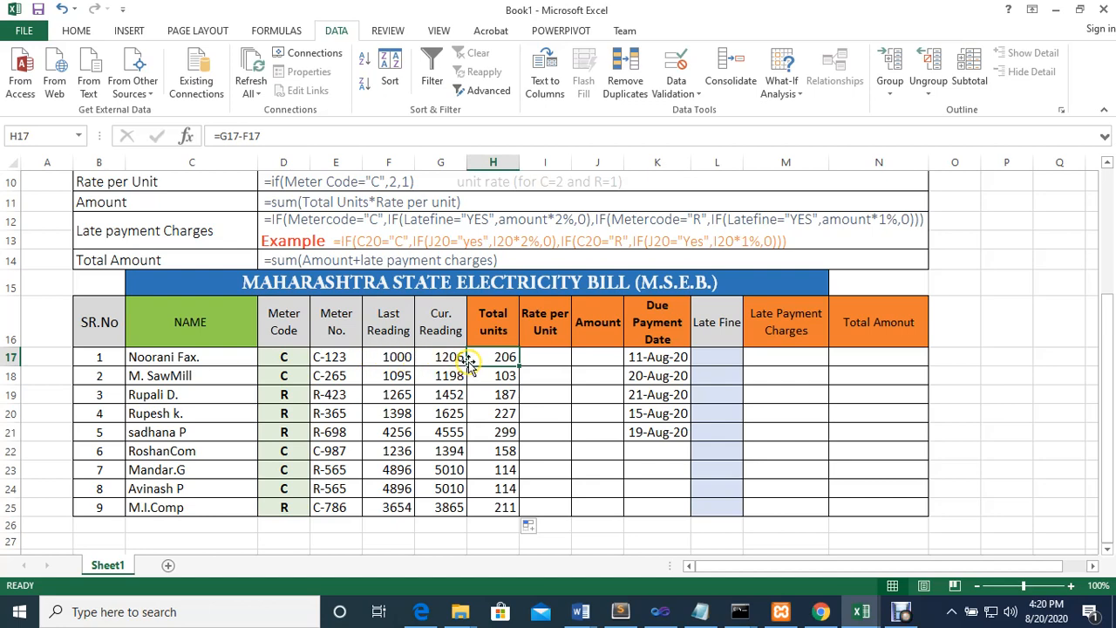
Enter the Rate per Unit formula =IF(D17="c",2,1) in I17 for the first customer
{"action": "scroll", "coordinate": [497, 362], "scroll_direction": "up", "scroll_amount": 1}
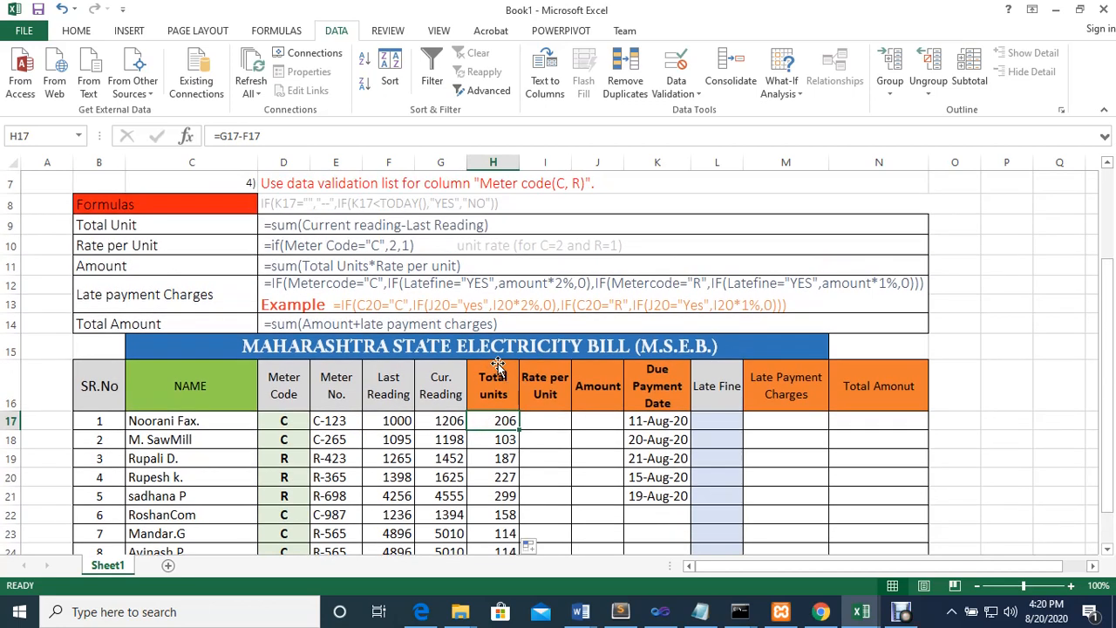
{"action": "left_click", "coordinate": [554, 421]}
{"action": "type", "text": "=if"}
{"action": "key", "text": "Tab"}
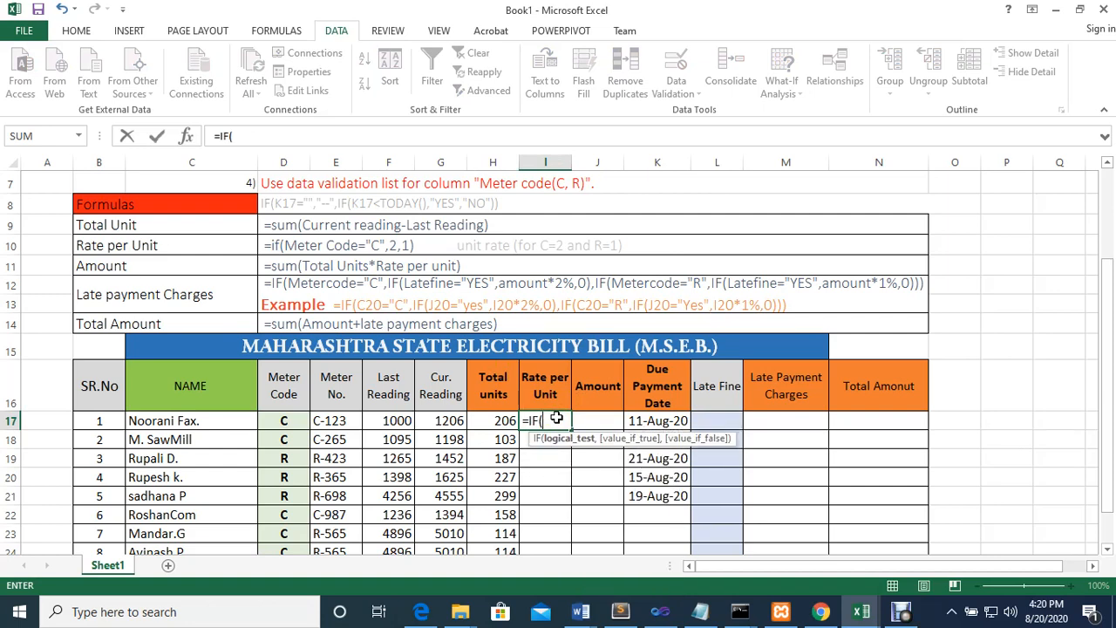
{"action": "left_click", "coordinate": [284, 420]}
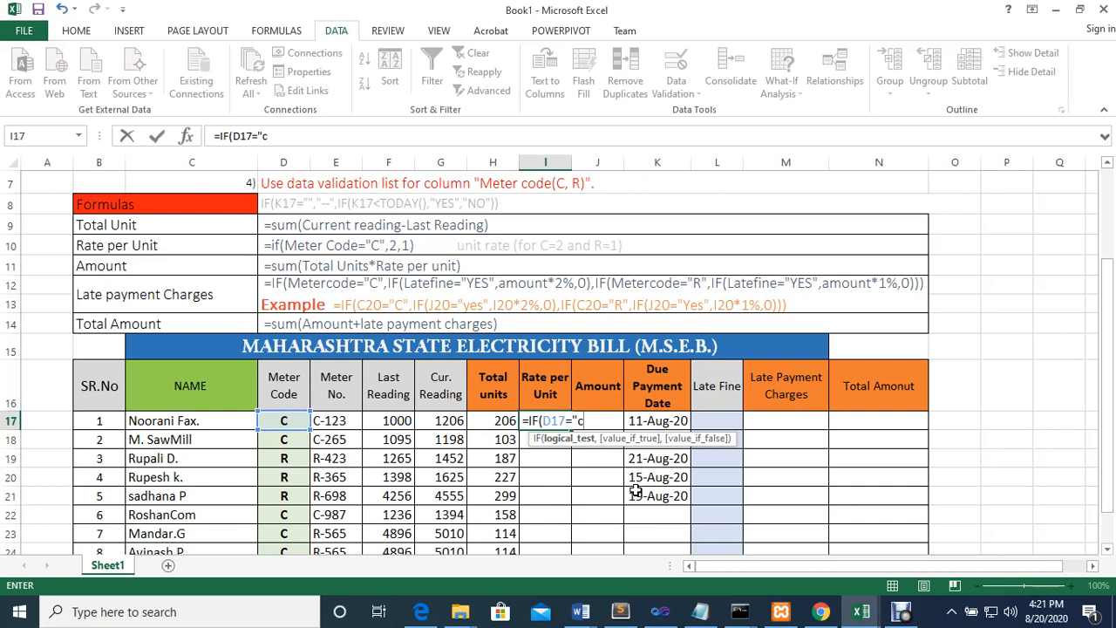
{"action": "type", "text": ","}
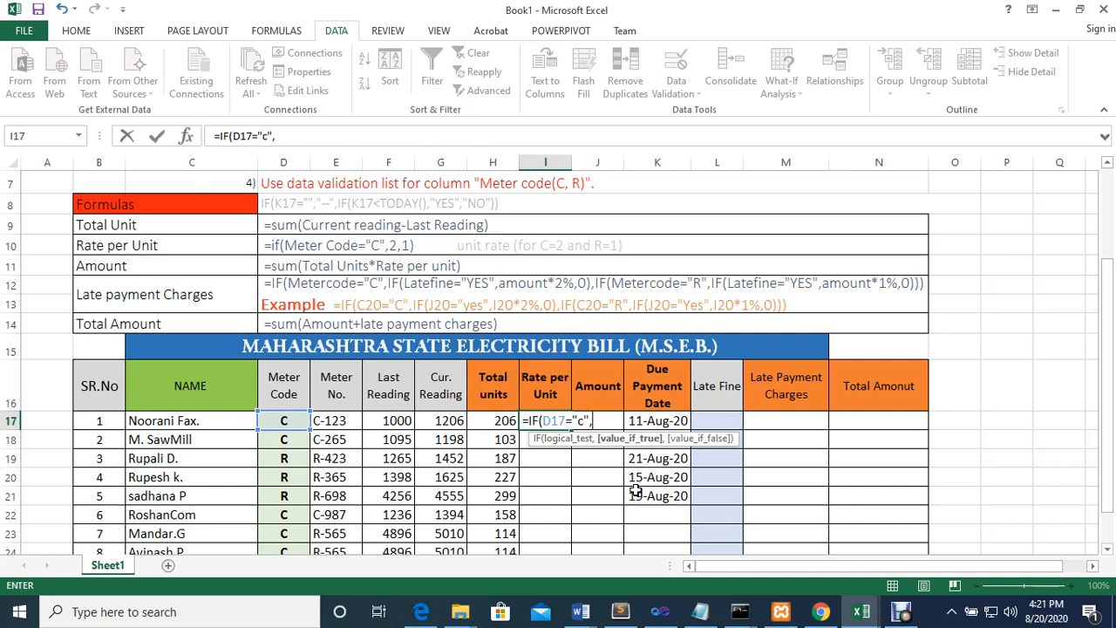
{"action": "type", "text": "2,1"}
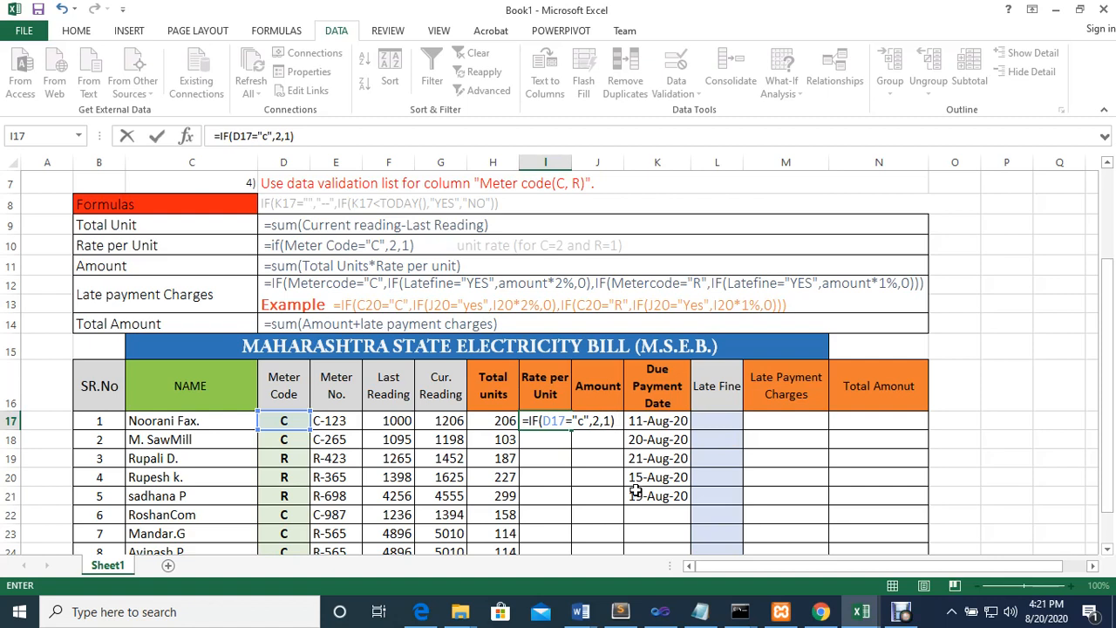
{"action": "key", "text": "Return"}
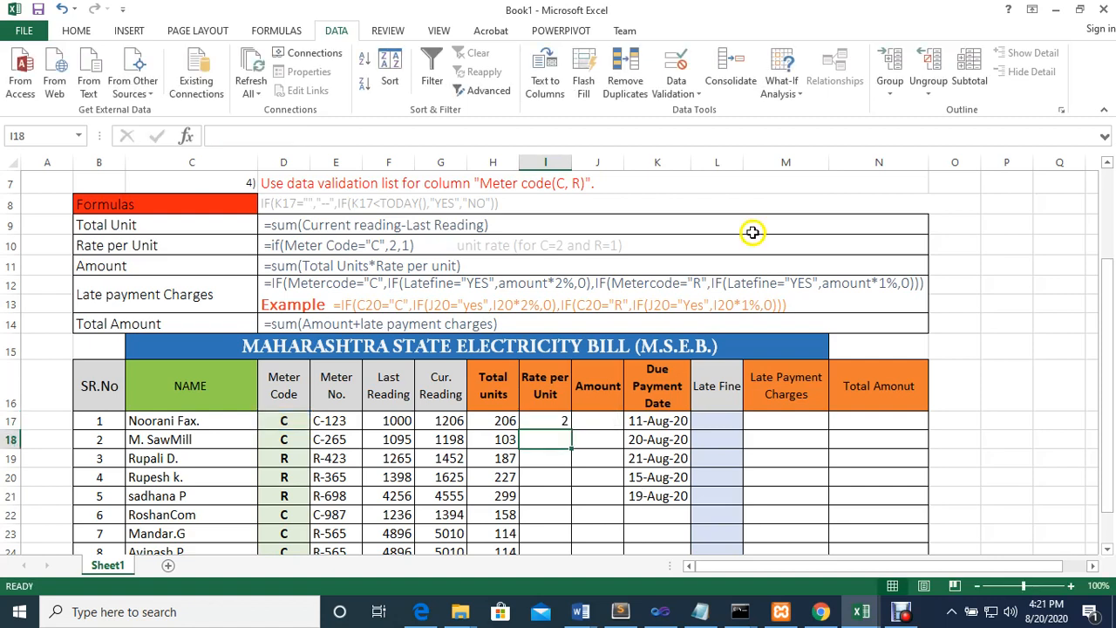
Test the rate formula by switching the meter code in D17 to R and back to C
{"action": "left_click", "coordinate": [558, 414]}
{"action": "left_click", "coordinate": [288, 420]}
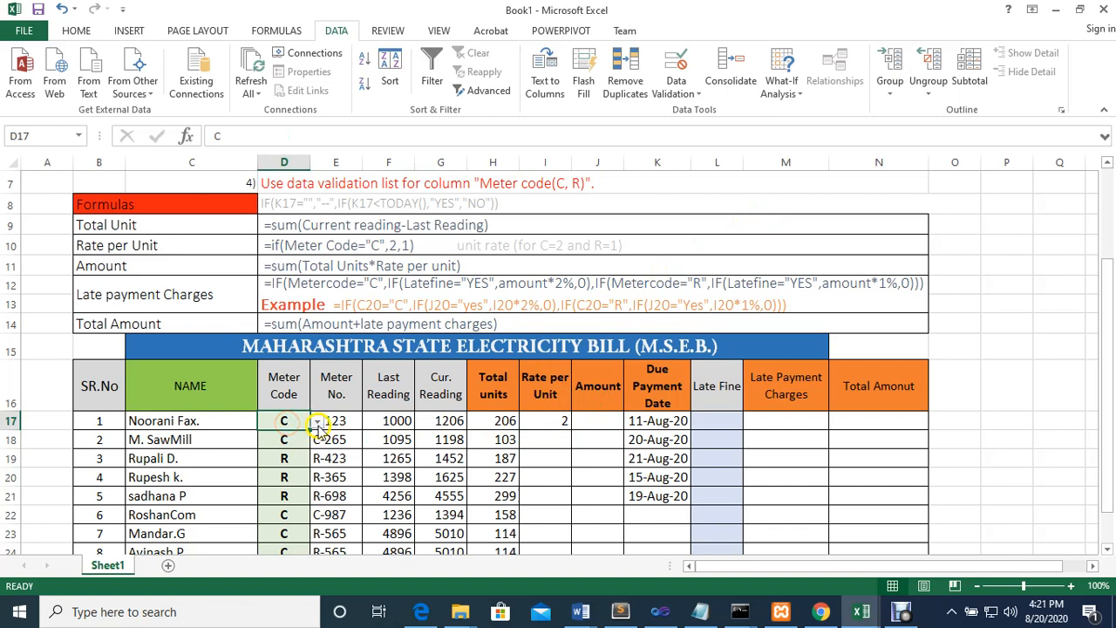
{"action": "left_click", "coordinate": [315, 422]}
{"action": "left_click", "coordinate": [278, 445]}
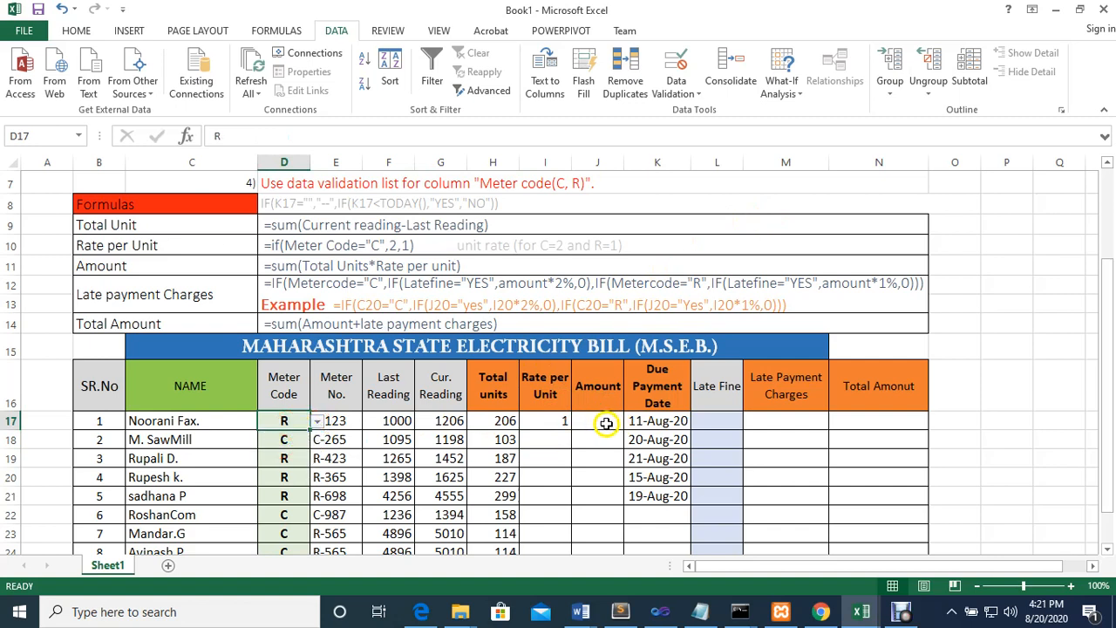
{"action": "left_click", "coordinate": [316, 422]}
{"action": "left_click", "coordinate": [292, 433]}
Copy the Rate per Unit formula from I17 down the column to I25
{"action": "left_click", "coordinate": [544, 422]}
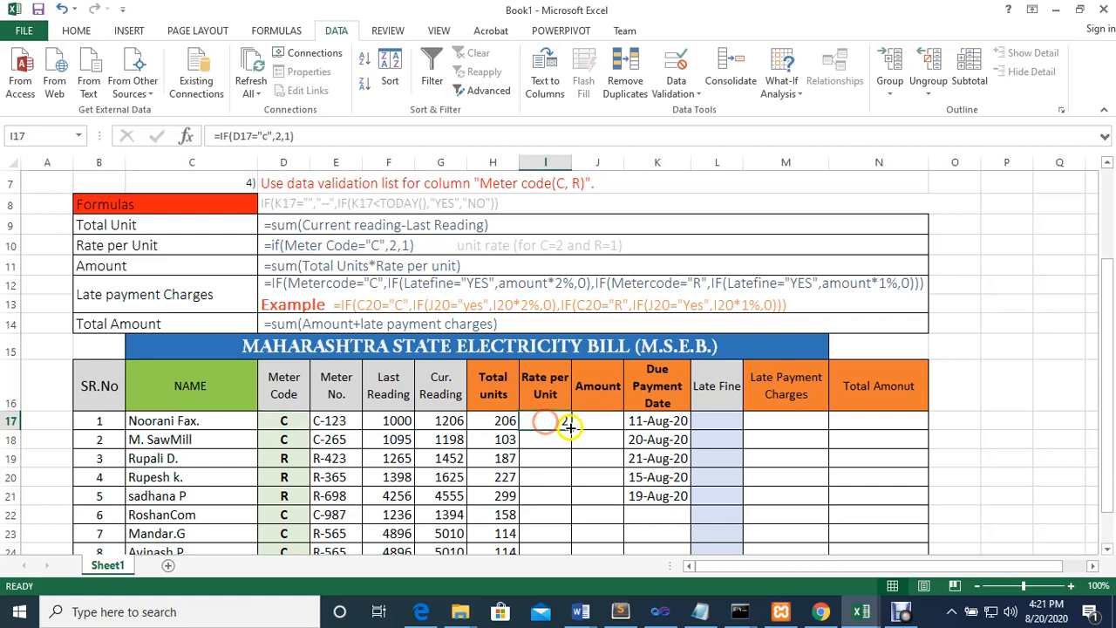
{"action": "scroll", "coordinate": [578, 423], "scroll_direction": "down", "scroll_amount": 1}
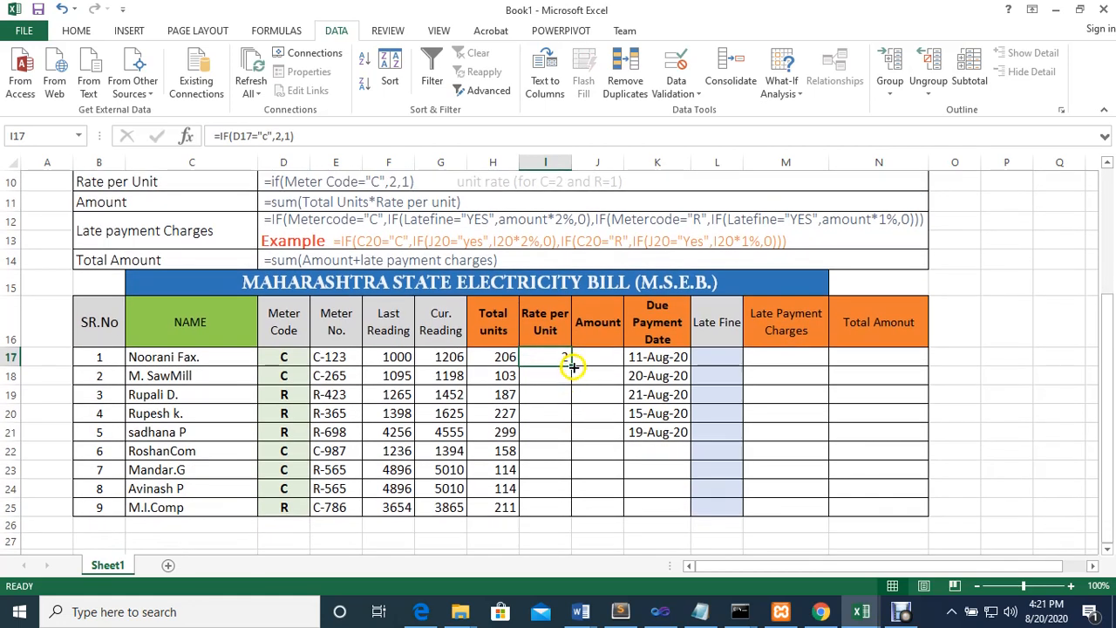
{"action": "left_click_drag", "start_coordinate": [571, 366], "coordinate": [568, 514]}
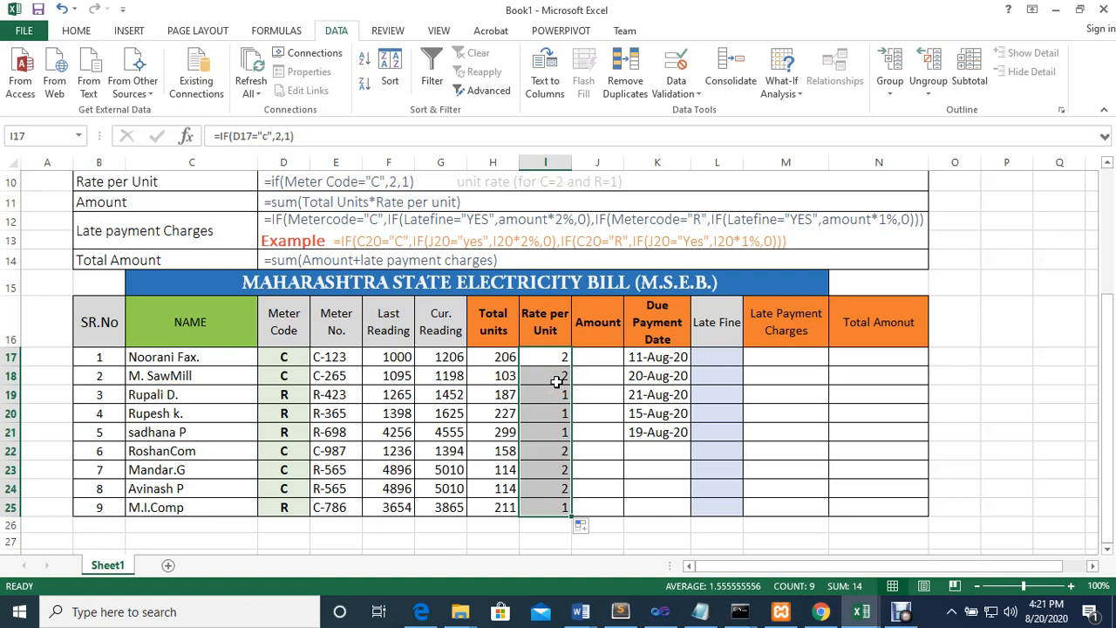
Calculate the Amount in J17 with the formula =H17*I17 and copy it down the column to J25
{"action": "left_click", "coordinate": [600, 363]}
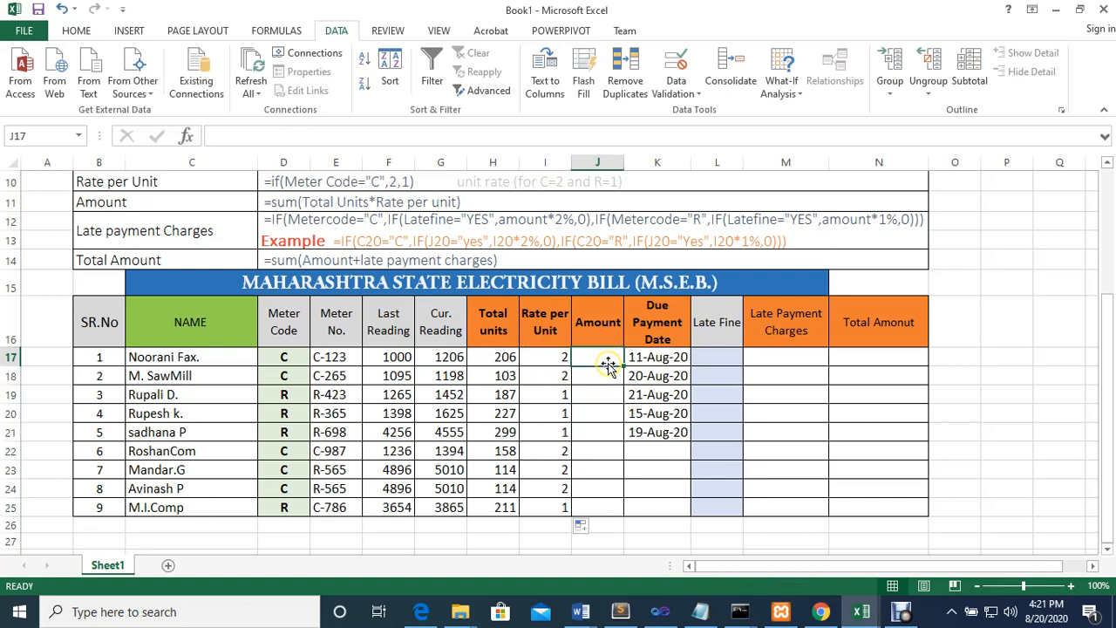
{"action": "type", "text": "="}
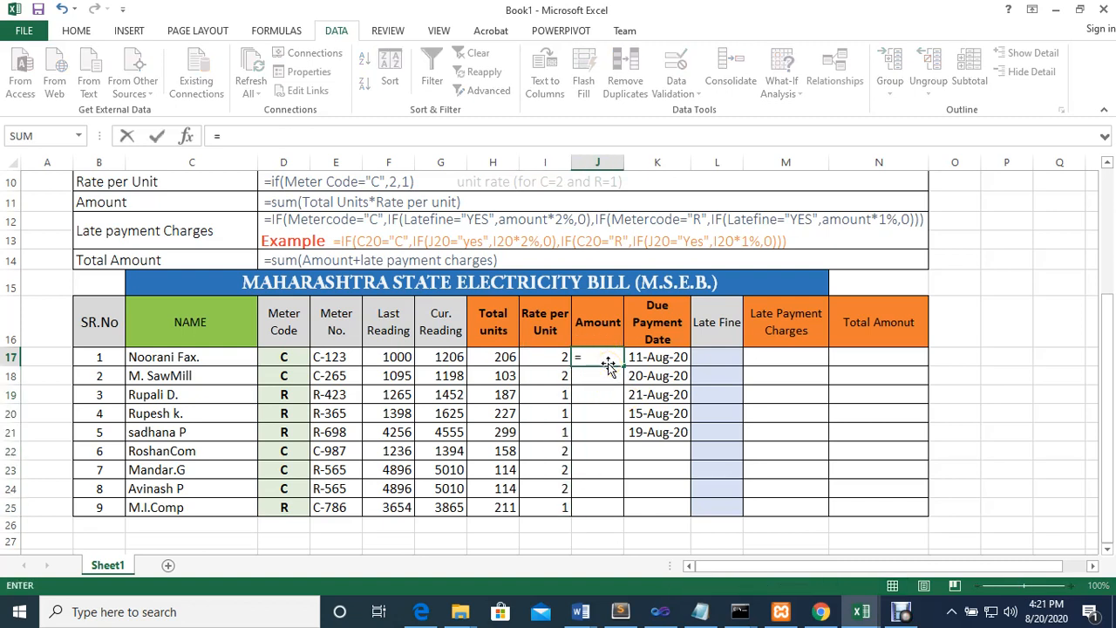
{"action": "left_click", "coordinate": [498, 357]}
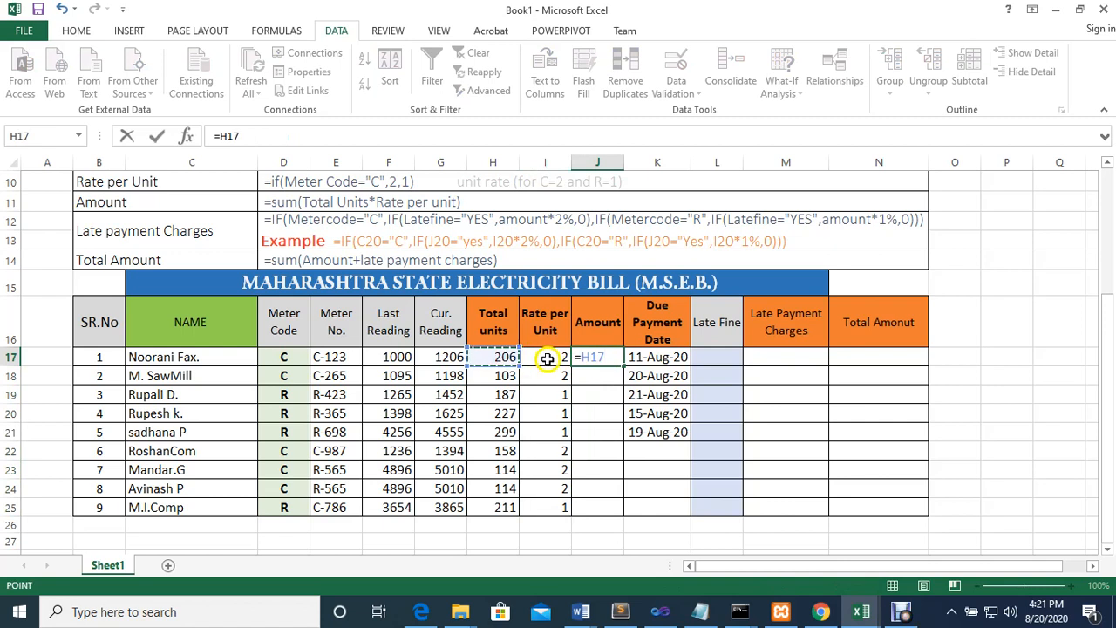
{"action": "type", "text": "*"}
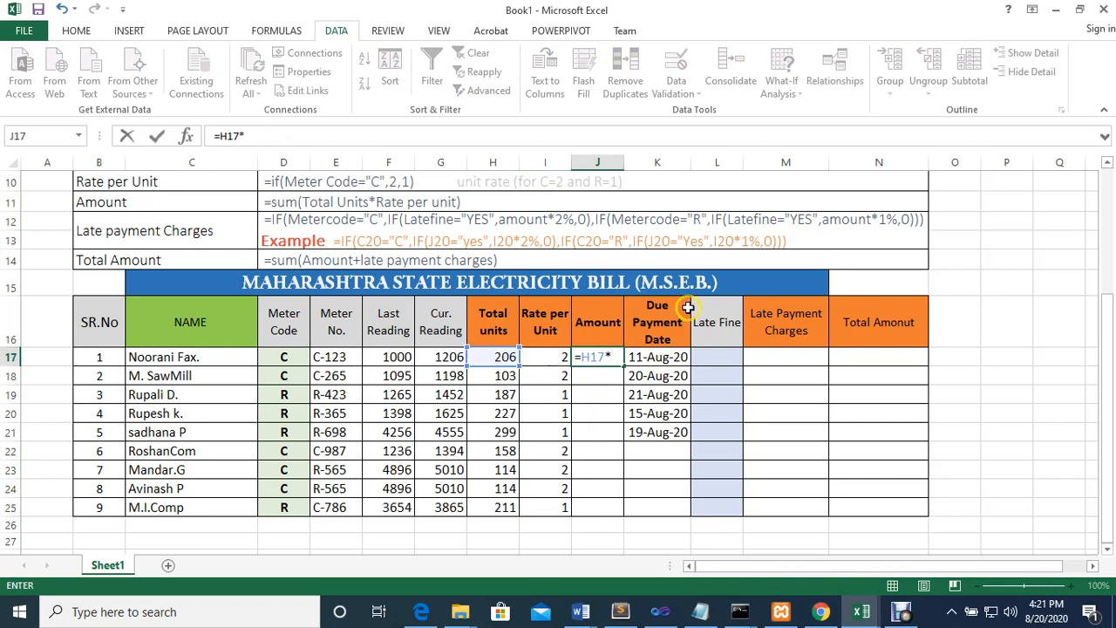
{"action": "left_click", "coordinate": [554, 355]}
{"action": "key", "text": "Return"}
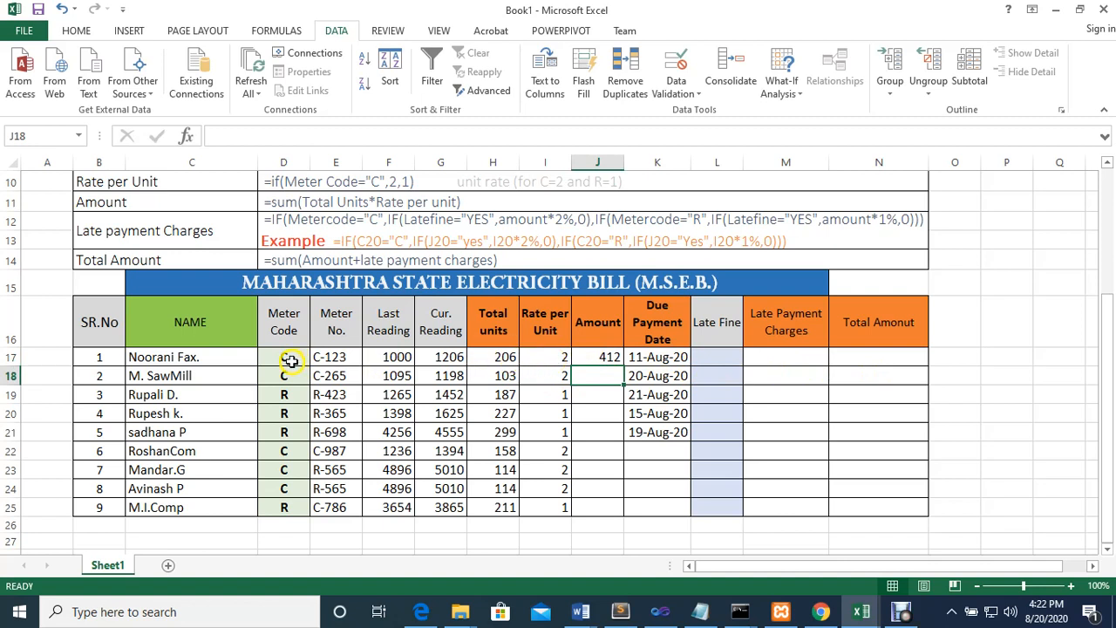
{"action": "left_click", "coordinate": [608, 358]}
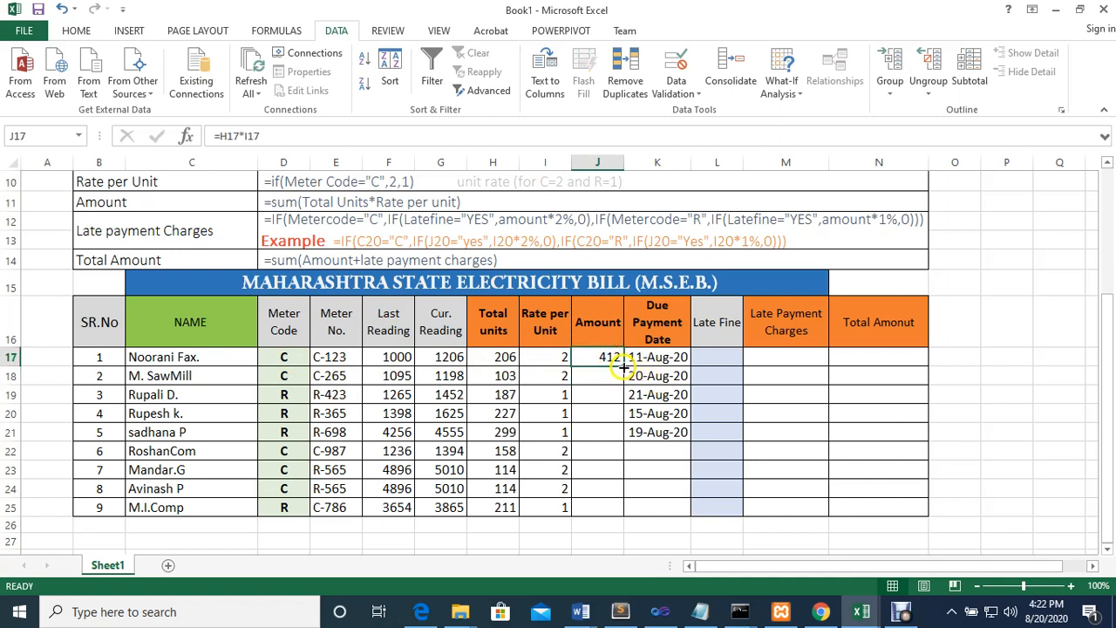
{"action": "left_click_drag", "start_coordinate": [621, 373], "coordinate": [613, 513]}
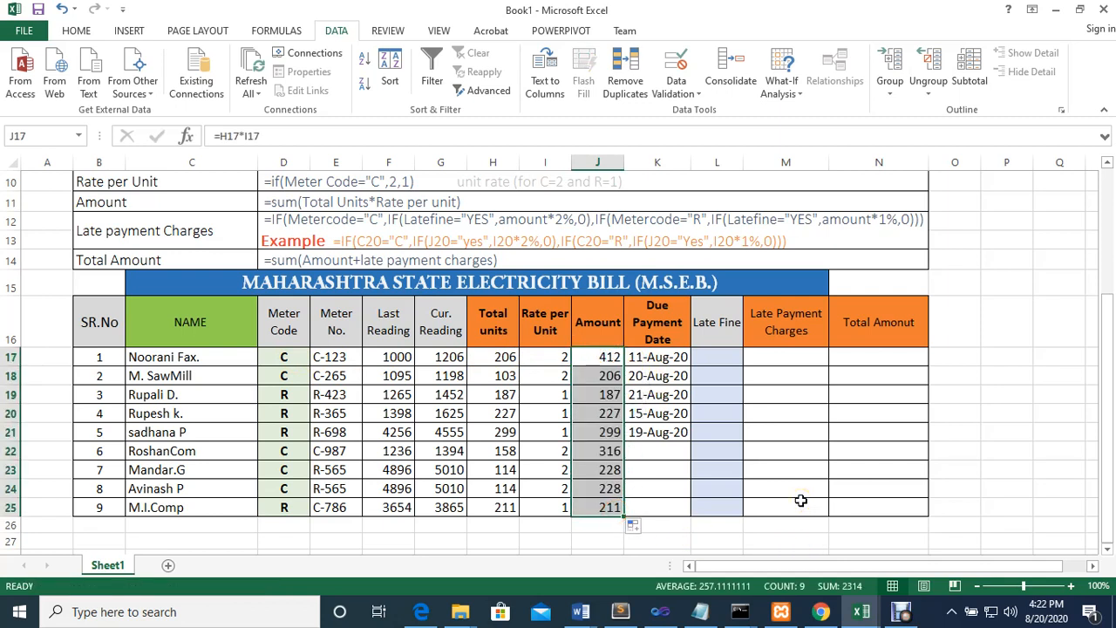
{"action": "left_click", "coordinate": [702, 355]}
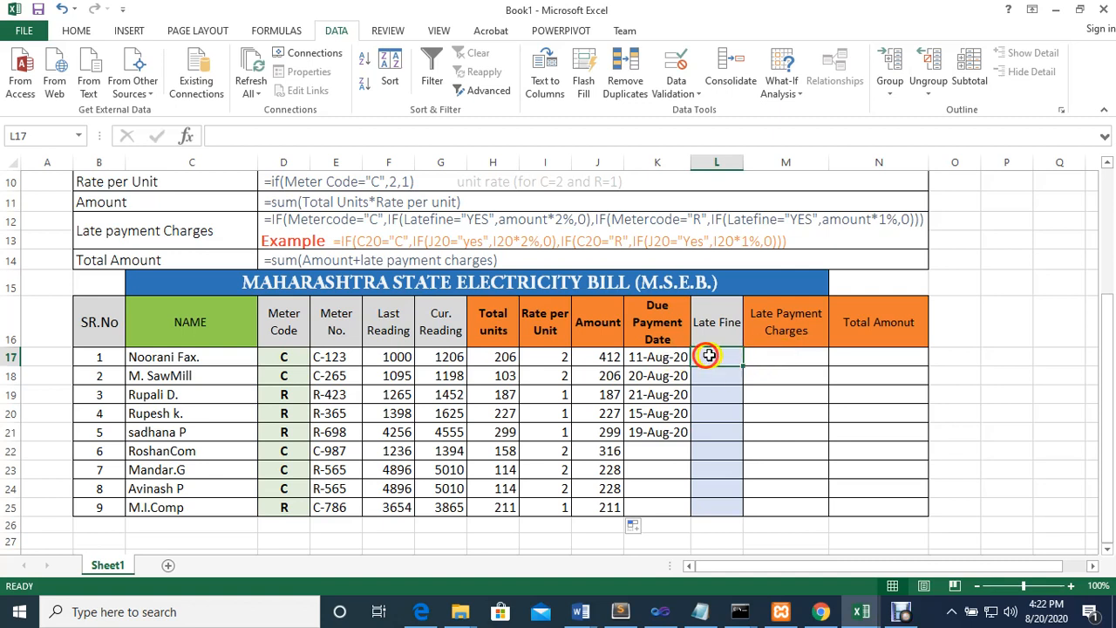
{"action": "left_click", "coordinate": [722, 377]}
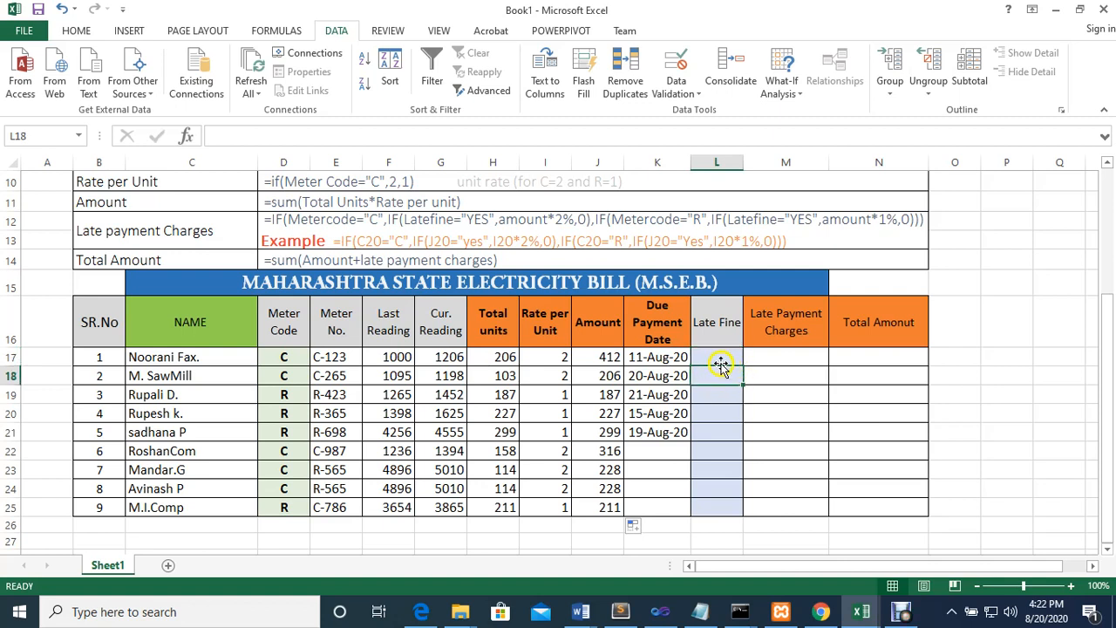
{"action": "left_click", "coordinate": [717, 359]}
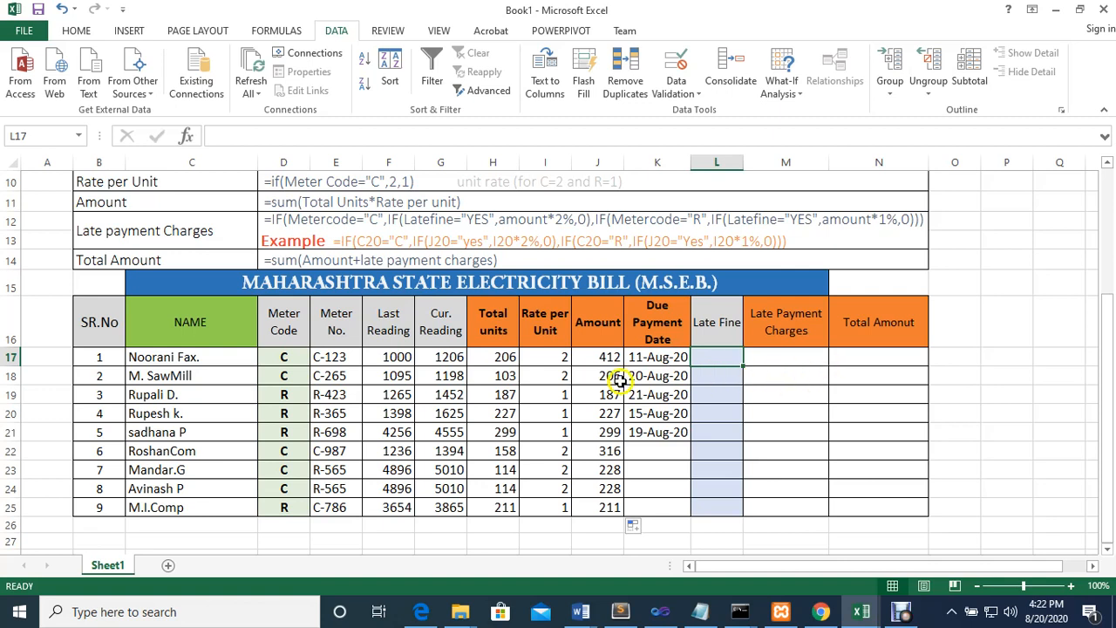
{"action": "left_click", "coordinate": [285, 359]}
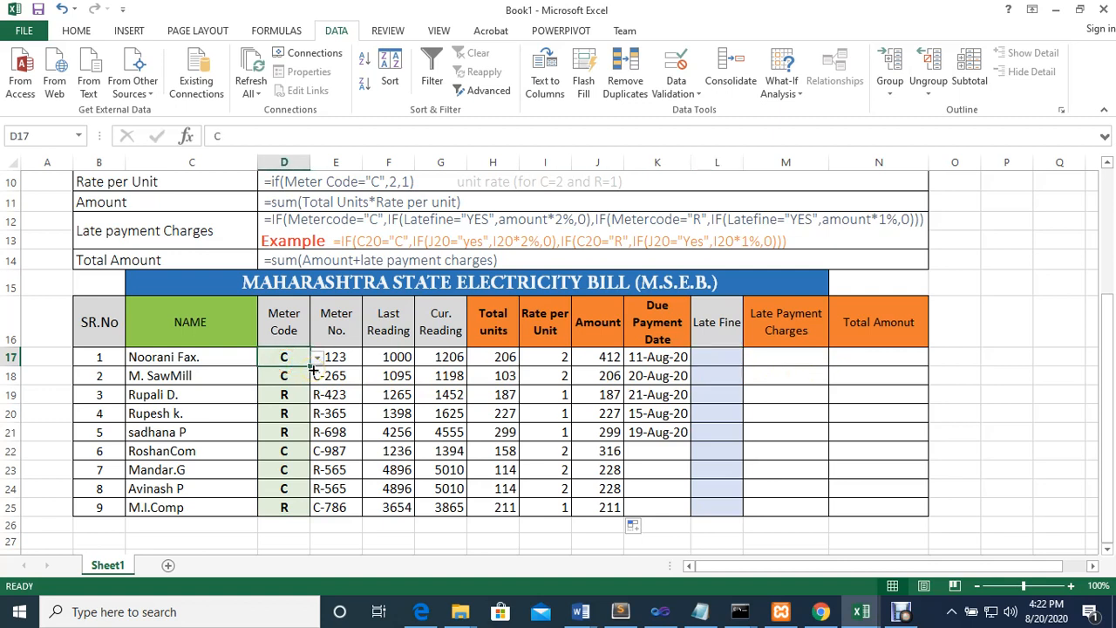
Examine the rate formula in I17, the exercise rules for late fine charges, and the first customer's meter code
{"action": "left_click", "coordinate": [549, 361]}
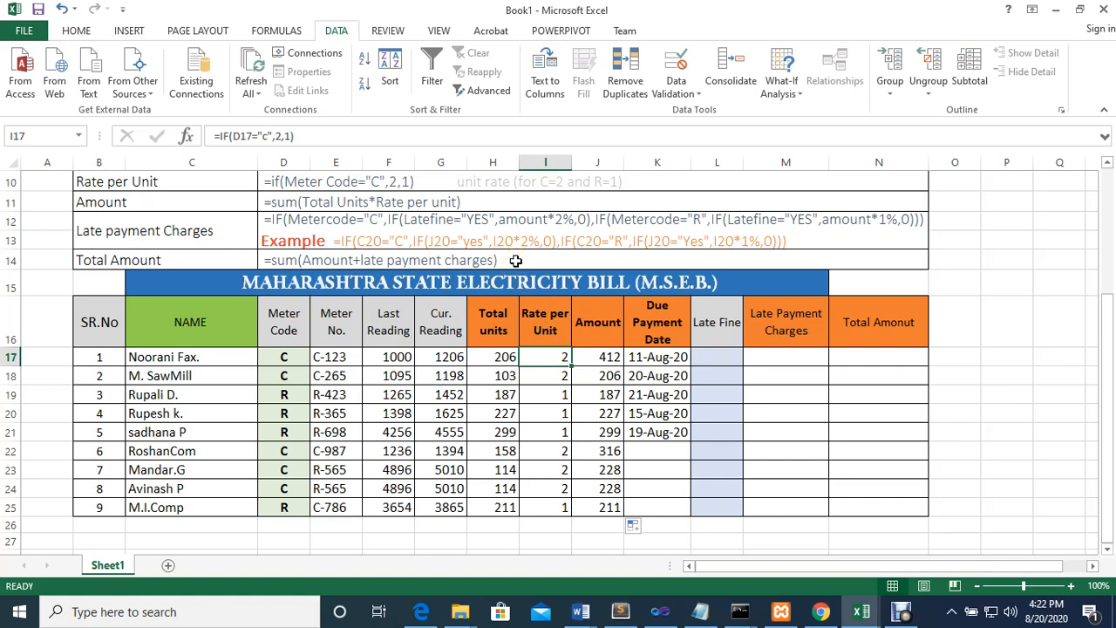
{"action": "scroll", "coordinate": [516, 261], "scroll_direction": "up", "scroll_amount": 3}
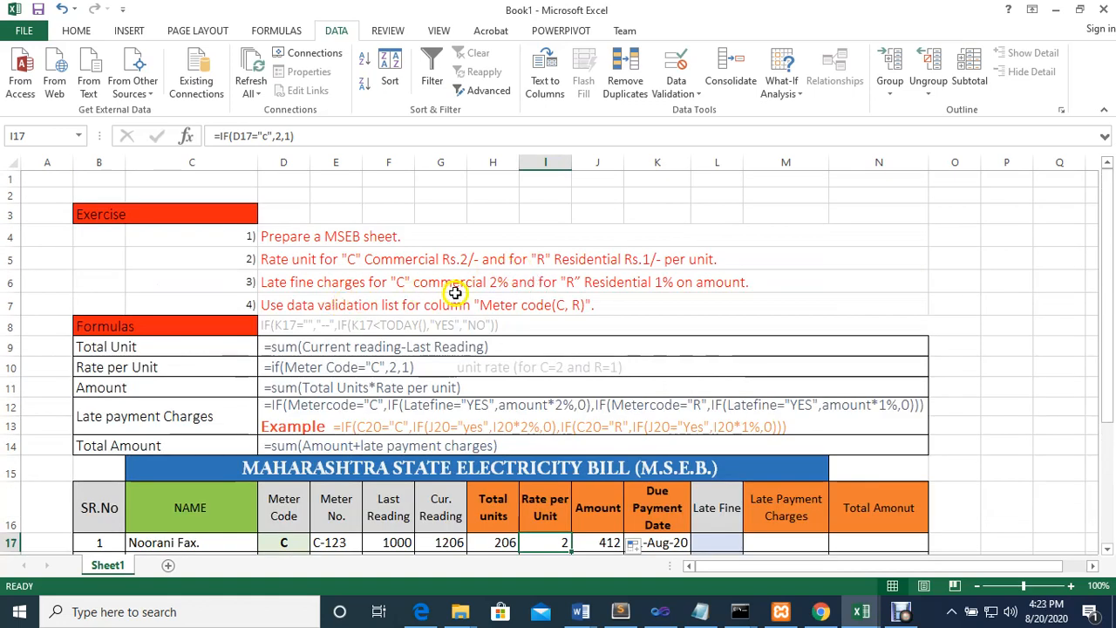
{"action": "scroll", "coordinate": [540, 302], "scroll_direction": "down", "scroll_amount": 2}
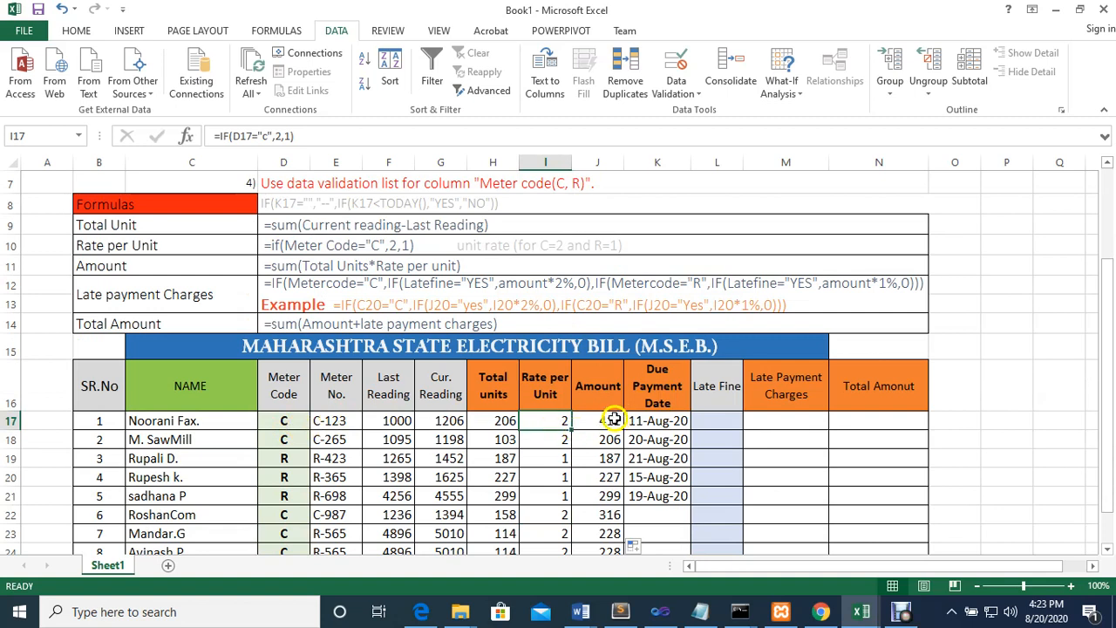
{"action": "left_click", "coordinate": [724, 421]}
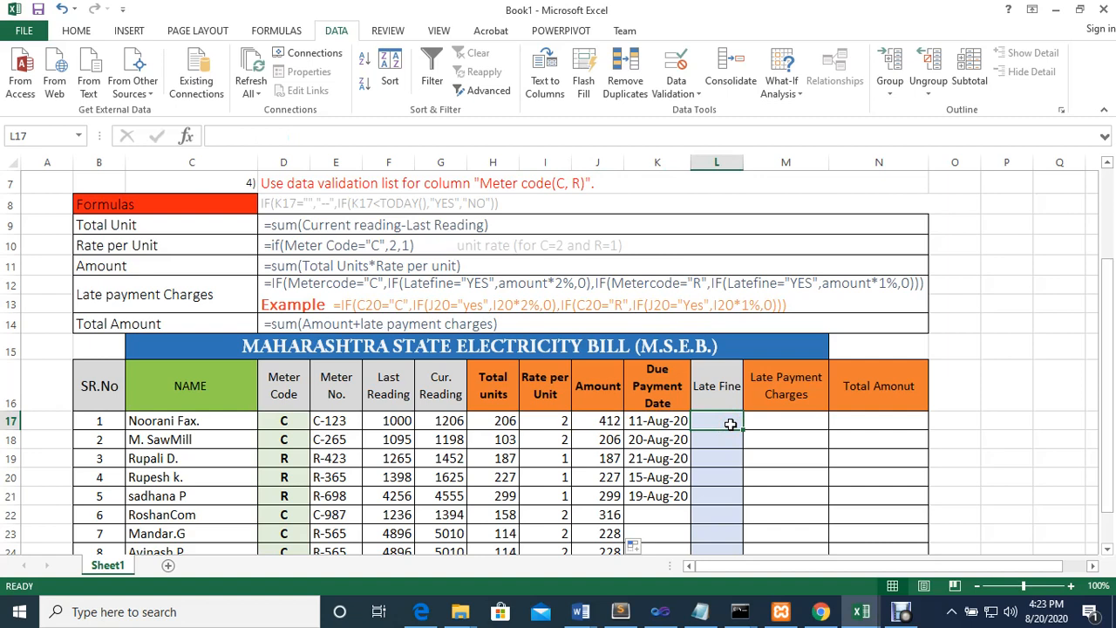
{"action": "left_click", "coordinate": [287, 423]}
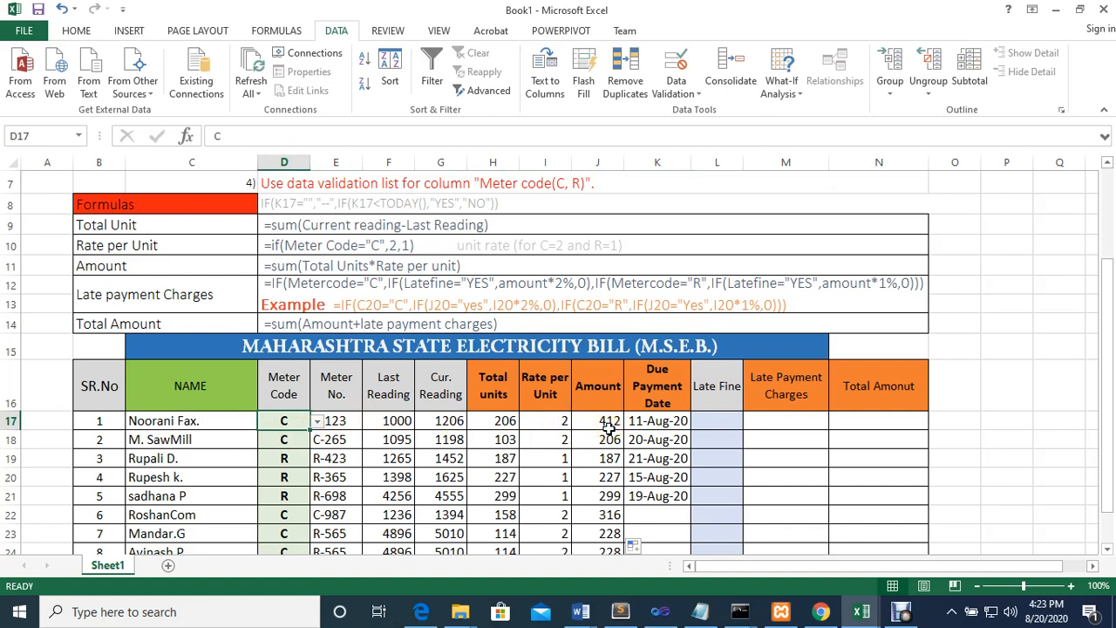
{"action": "left_click", "coordinate": [272, 424]}
{"action": "left_click", "coordinate": [712, 422]}
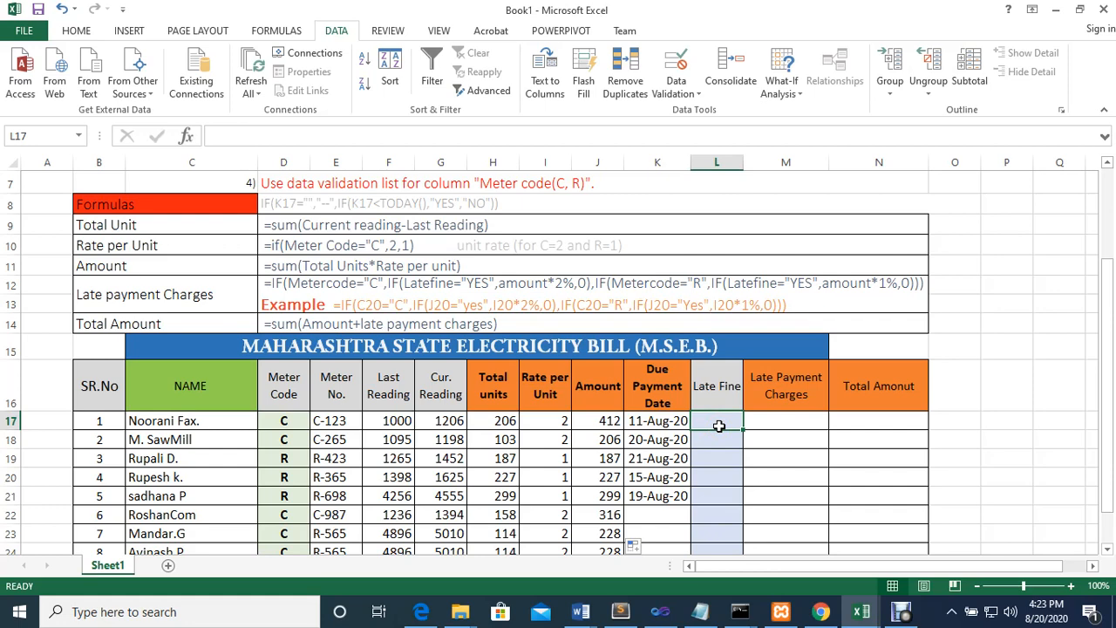
{"action": "type", "text": "=IF("}
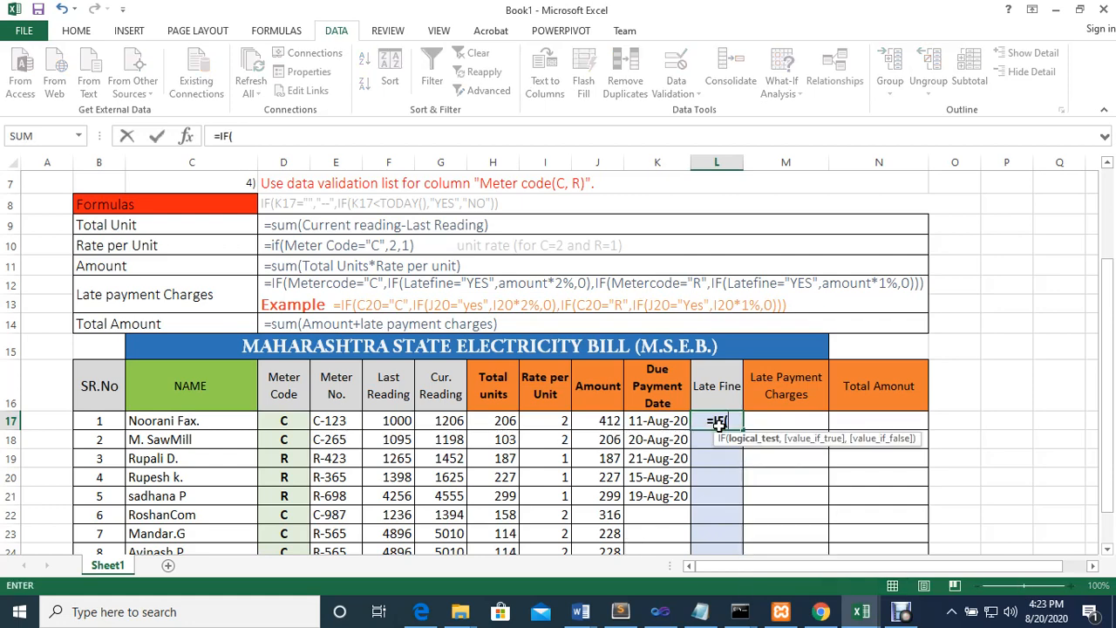
{"action": "left_click", "coordinate": [286, 417]}
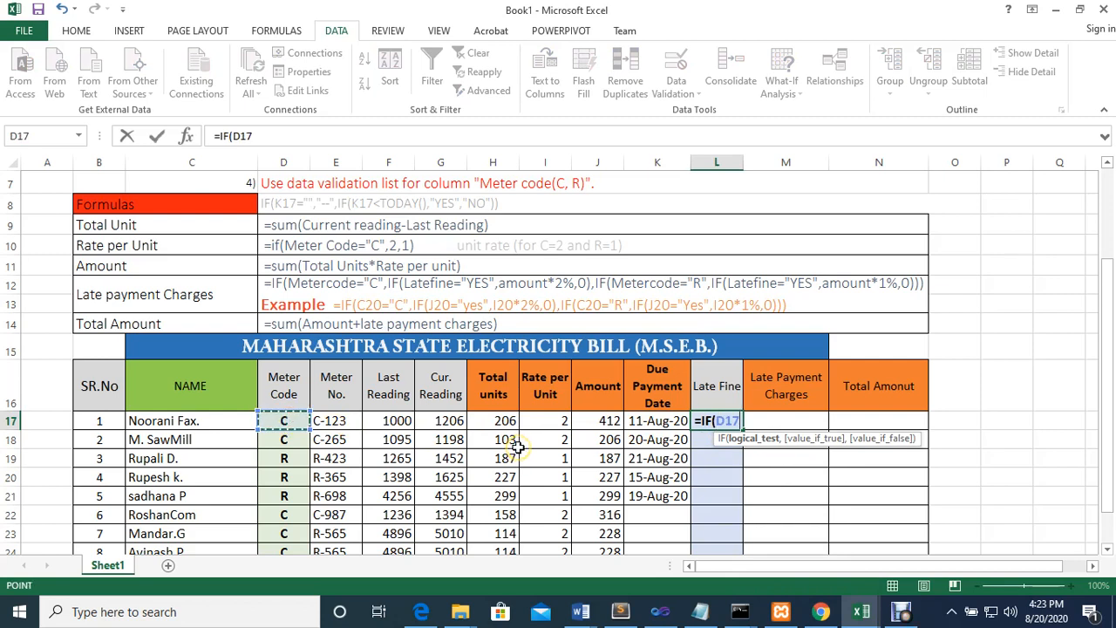
{"action": "type", "text": "="}
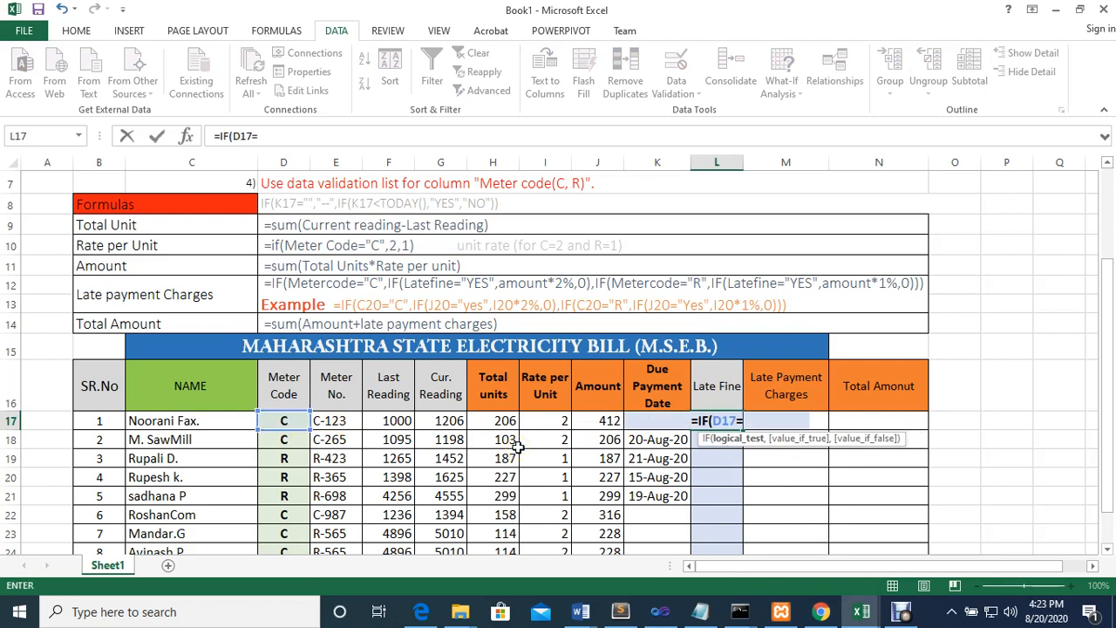
{"action": "type", "text": "\"C"}
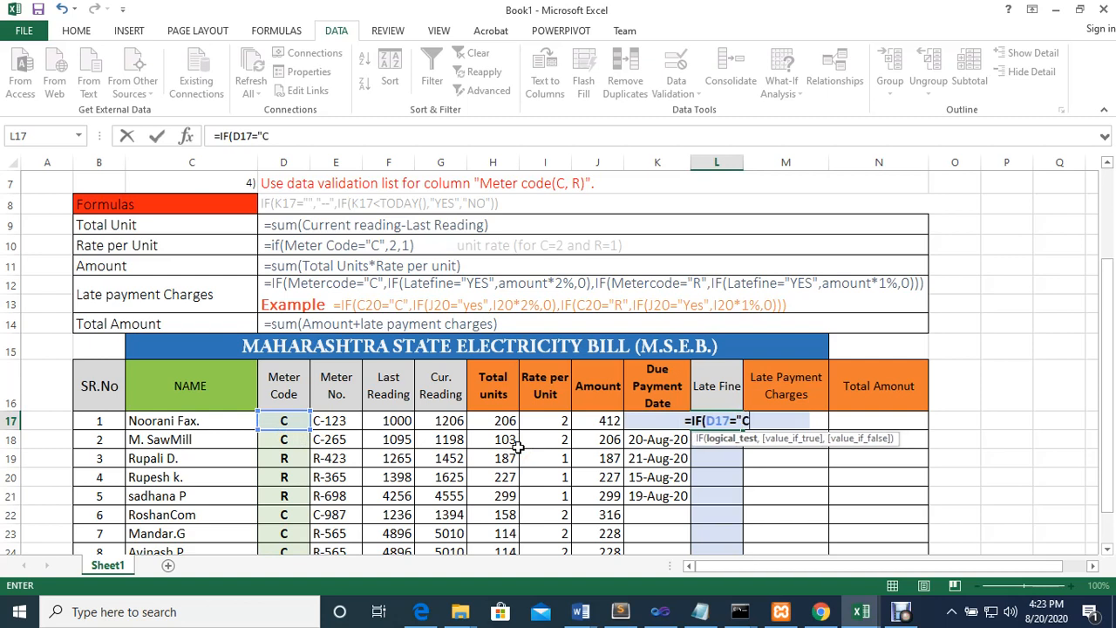
{"action": "type", "text": "\","}
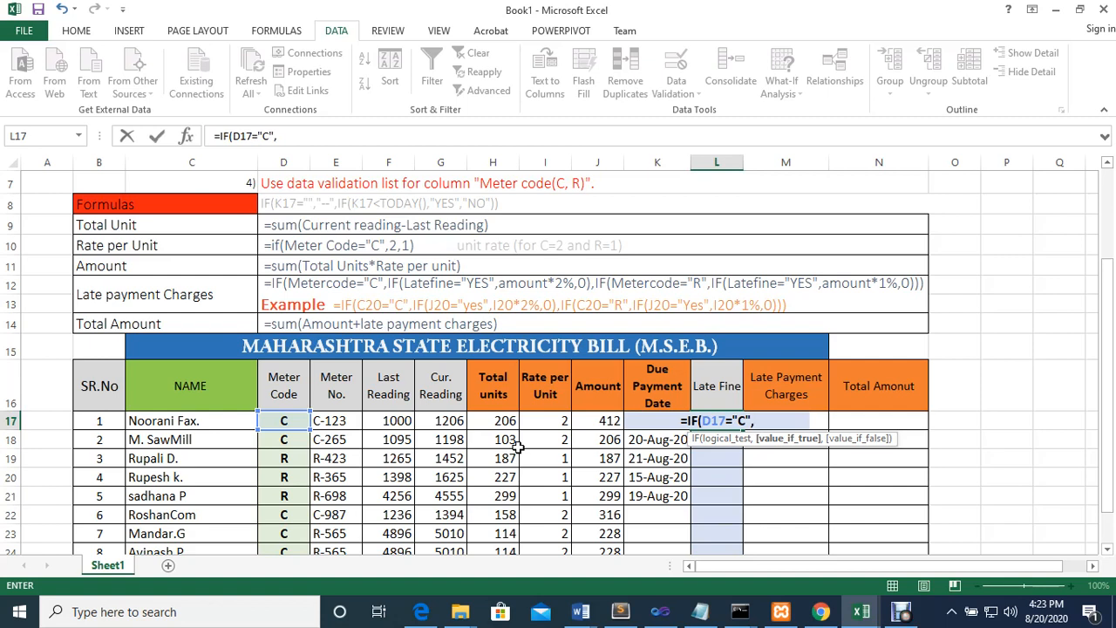
{"action": "key", "text": "BackSpace"}
{"action": "key", "text": "BackSpace"}
{"action": "key", "text": "BackSpace"}
{"action": "key", "text": "BackSpace"}
{"action": "key", "text": "BackSpace"}
{"action": "key", "text": "BackSpace"}
{"action": "key", "text": "BackSpace"}
{"action": "key", "text": "BackSpace"}
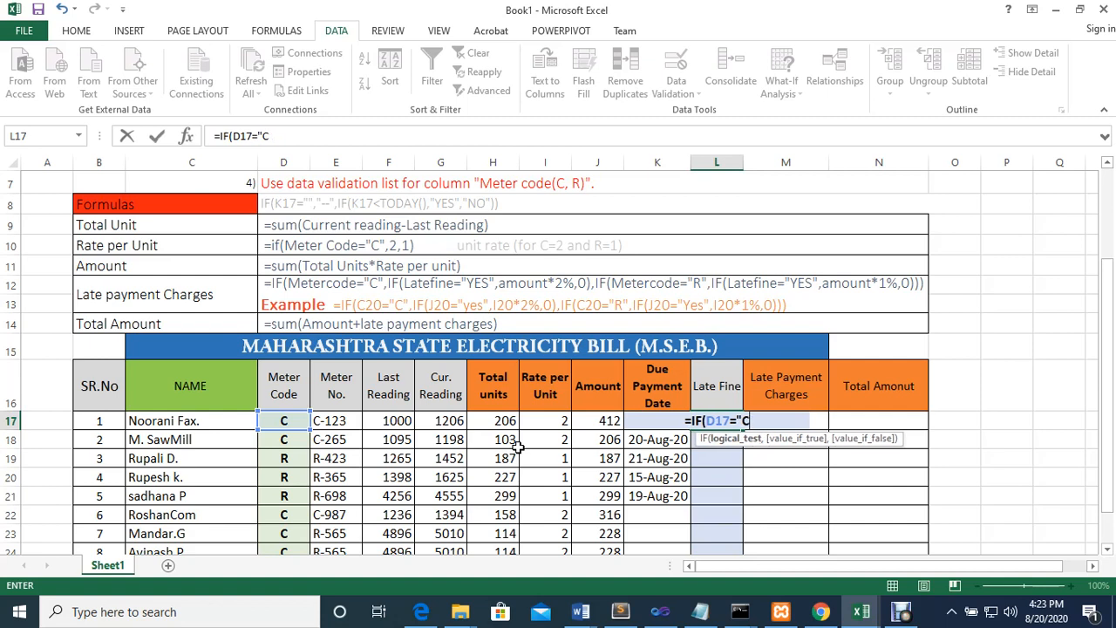
{"action": "key", "text": "BackSpace"}
{"action": "key", "text": "BackSpace"}
{"action": "key", "text": "BackSpace"}
{"action": "key", "text": "BackSpace"}
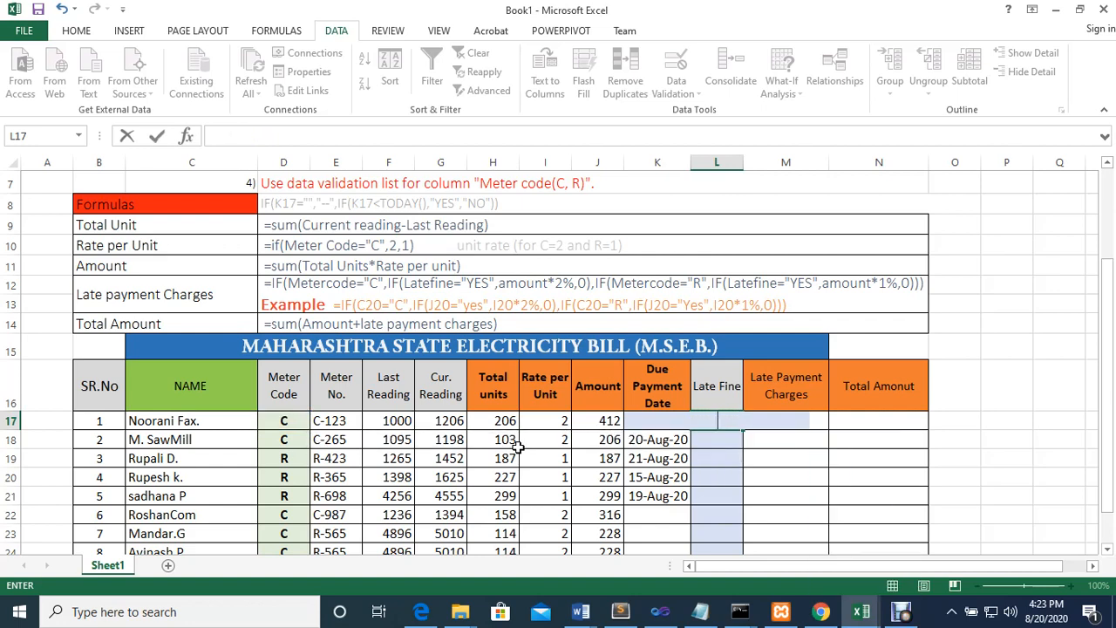
{"action": "key", "text": "Escape"}
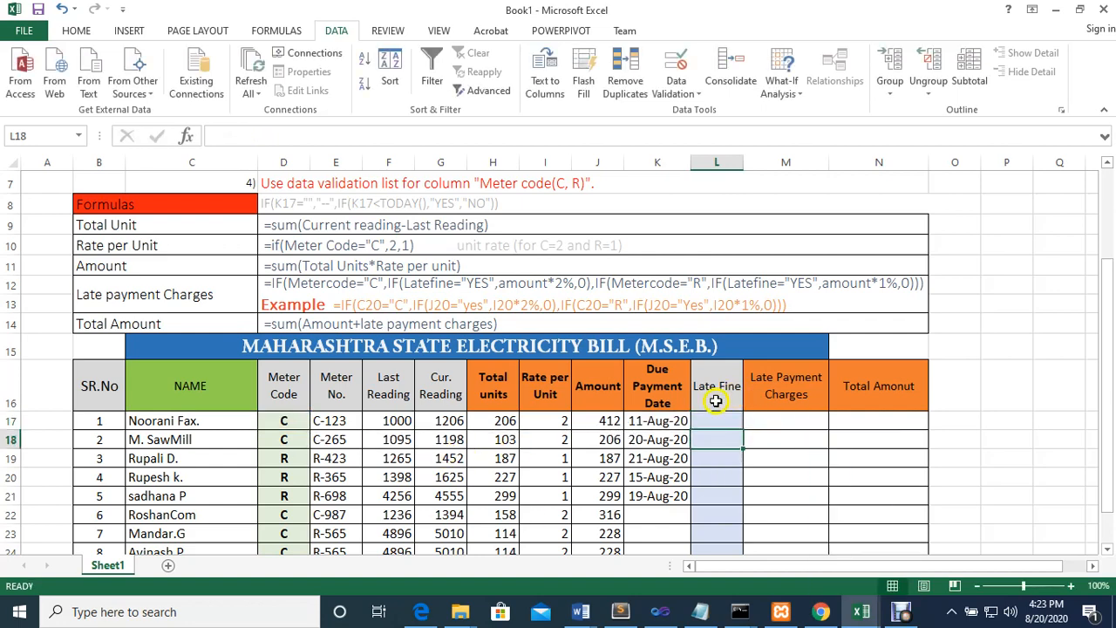
{"action": "left_click", "coordinate": [660, 425]}
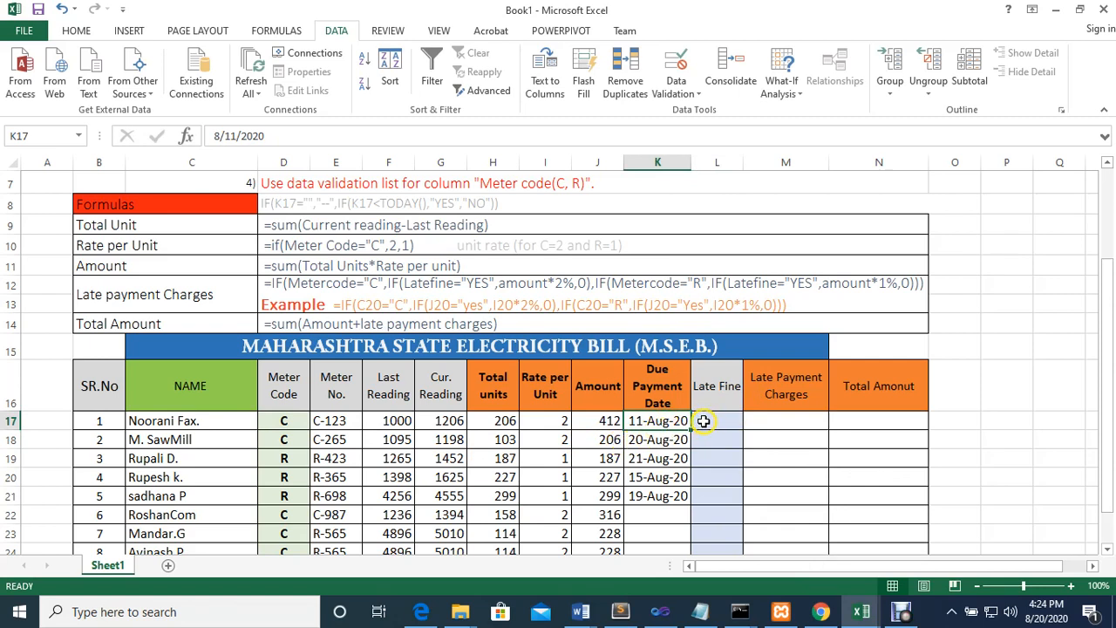
{"action": "left_click", "coordinate": [702, 421]}
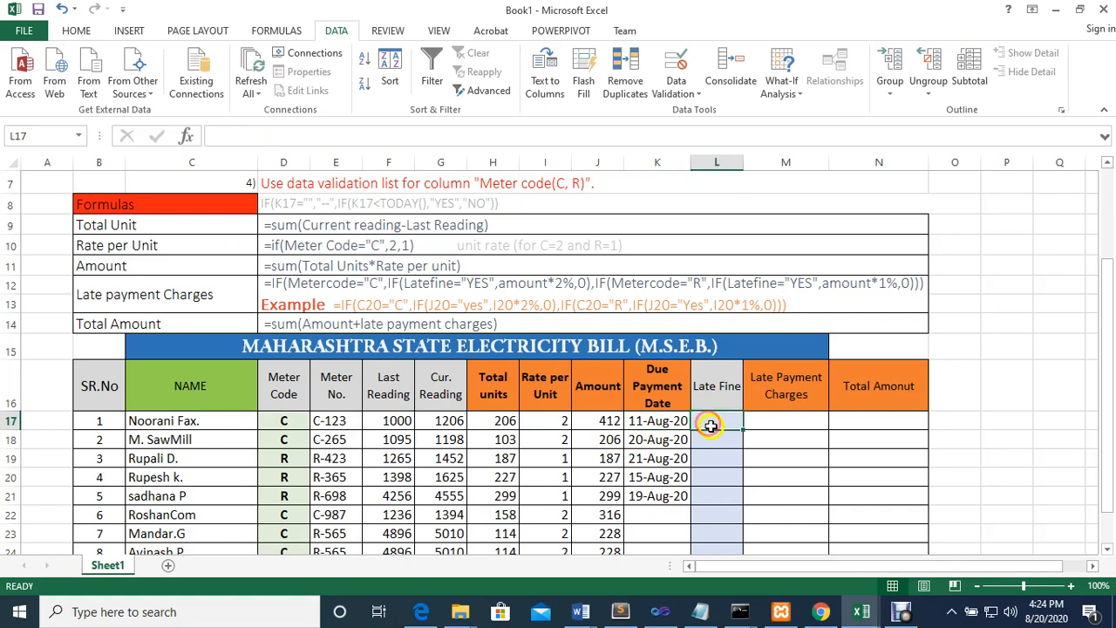
{"action": "type", "text": "=if"}
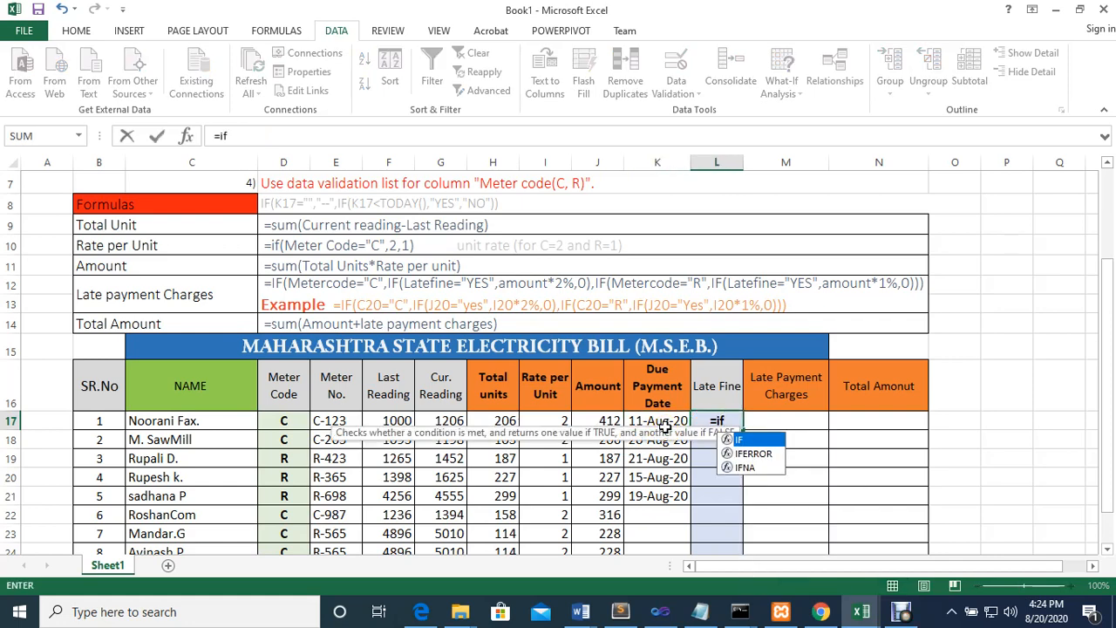
{"action": "key", "text": "Tab"}
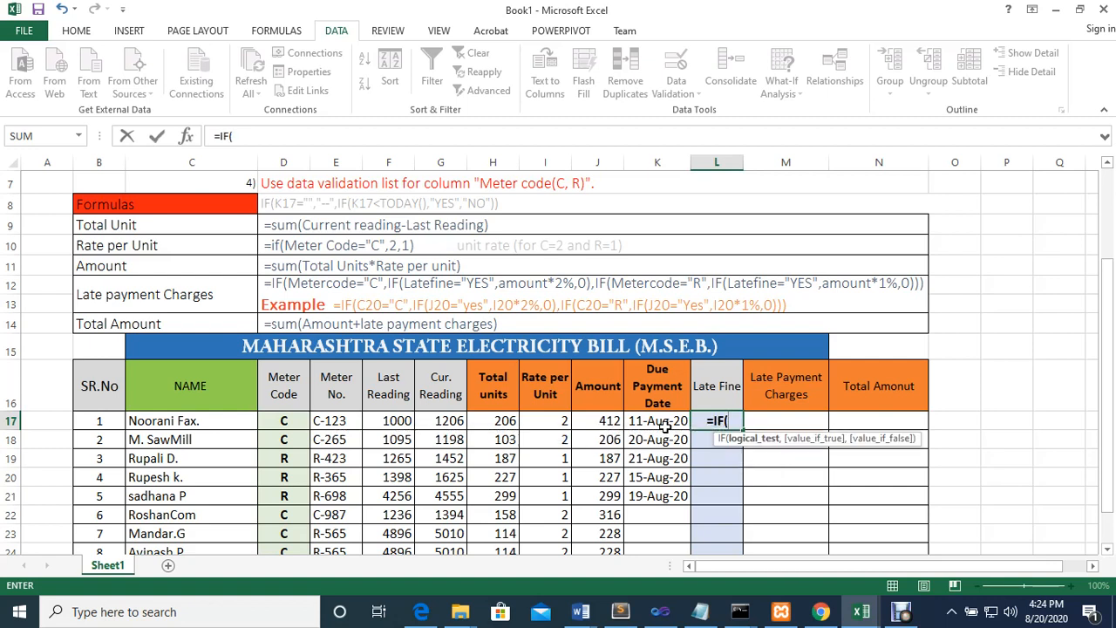
{"action": "left_click", "coordinate": [286, 421]}
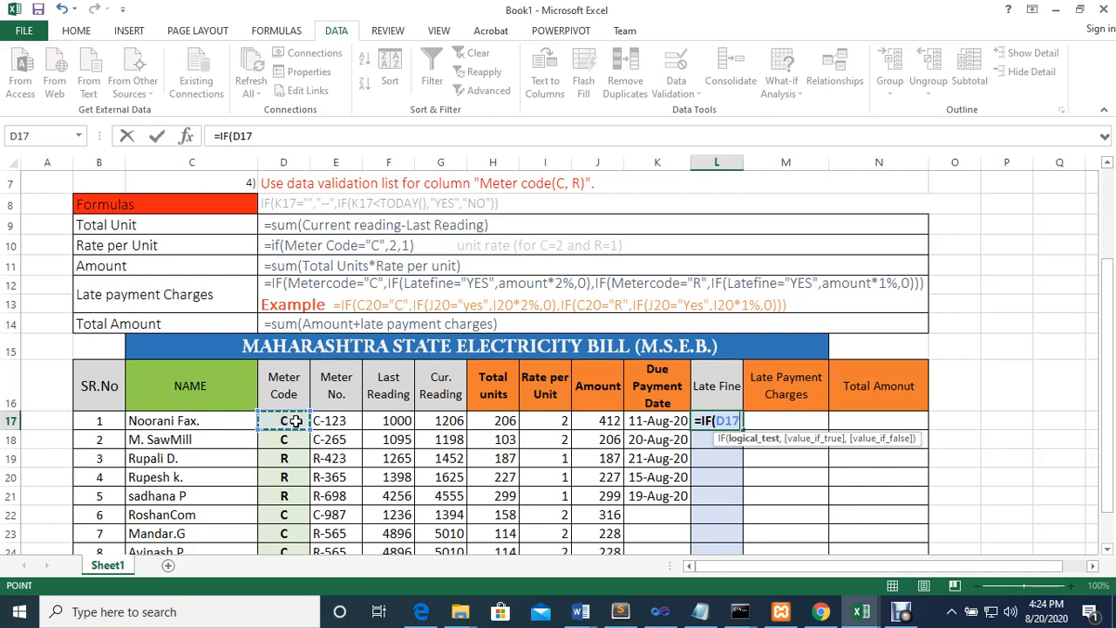
{"action": "type", "text": "<"}
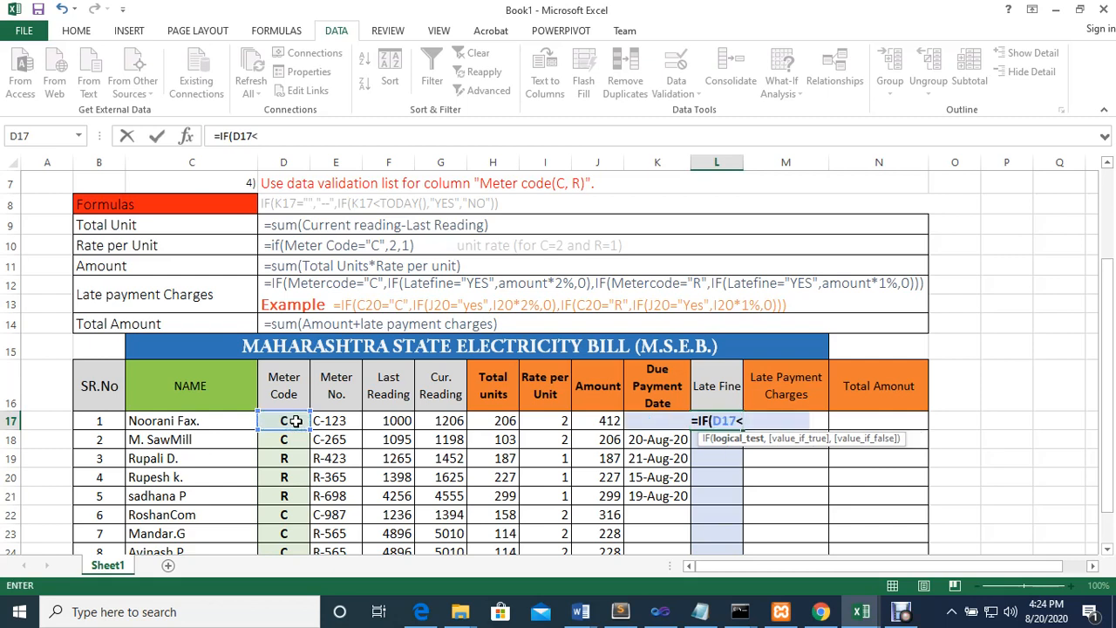
{"action": "type", "text": "Tod"}
{"action": "key", "text": "Tab"}
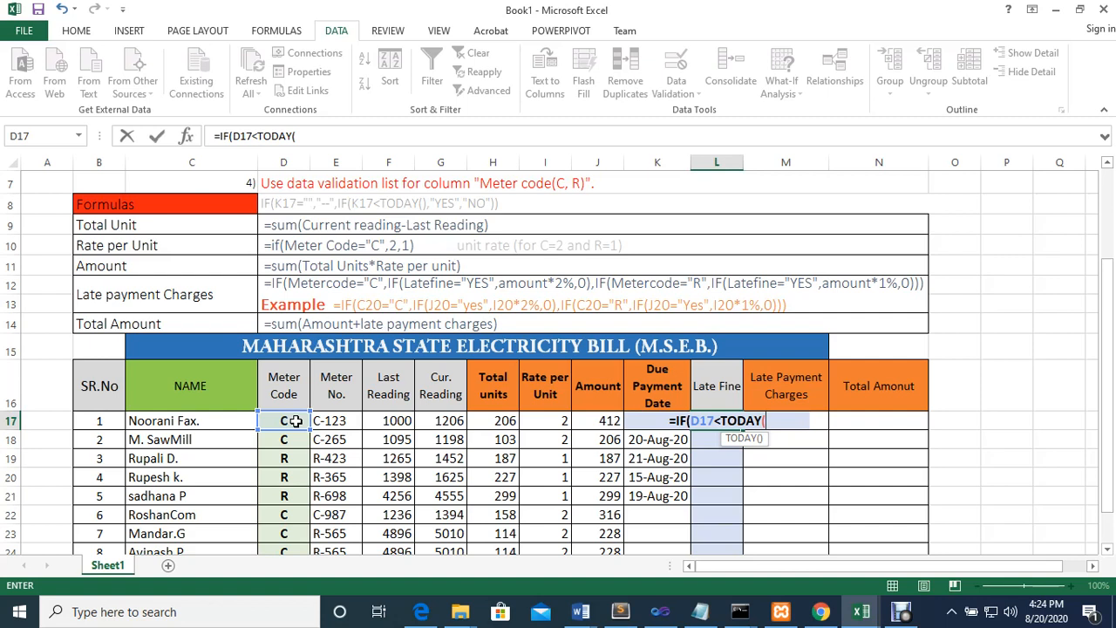
{"action": "type", "text": ")"}
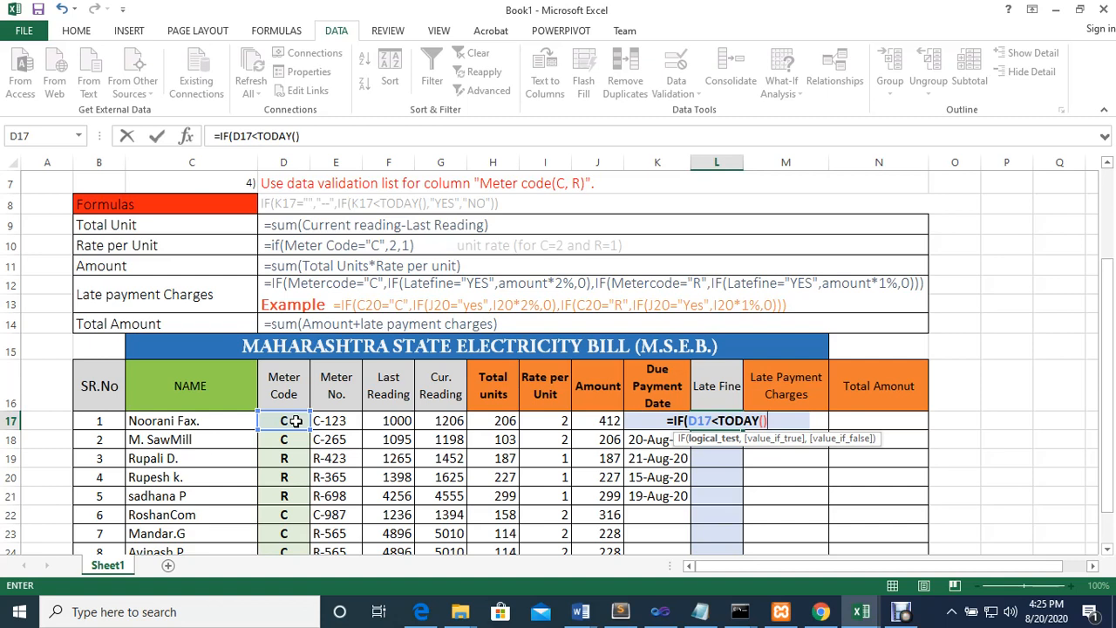
{"action": "key", "text": "Escape"}
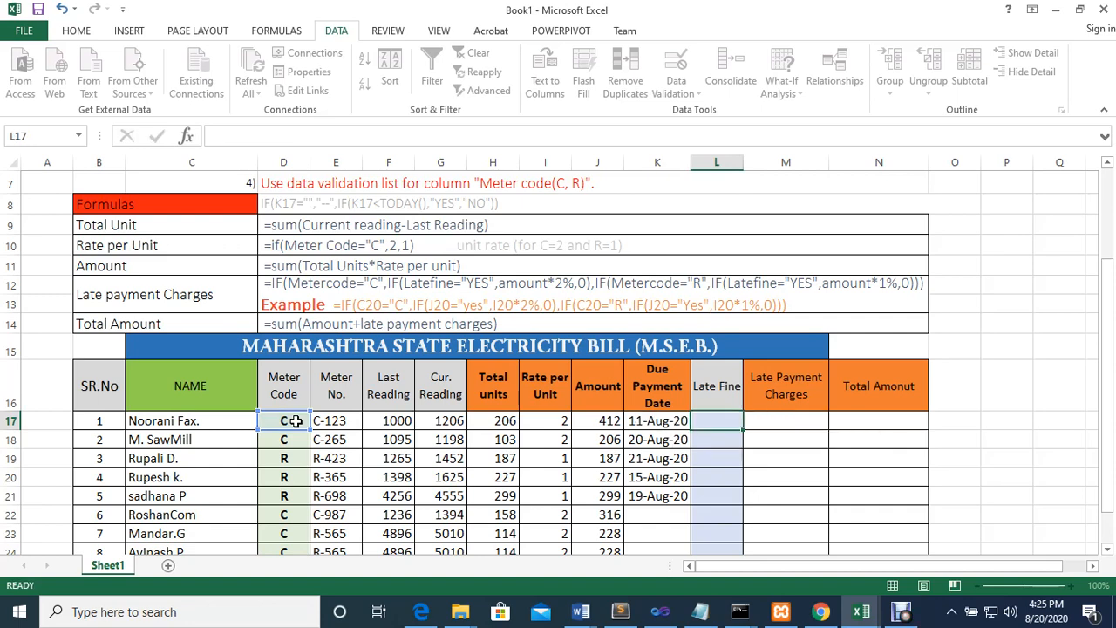
Enter the formula =TODAY() in the empty cell P16 beside the bill table and check it against the system date
{"action": "left_click", "coordinate": [1007, 390]}
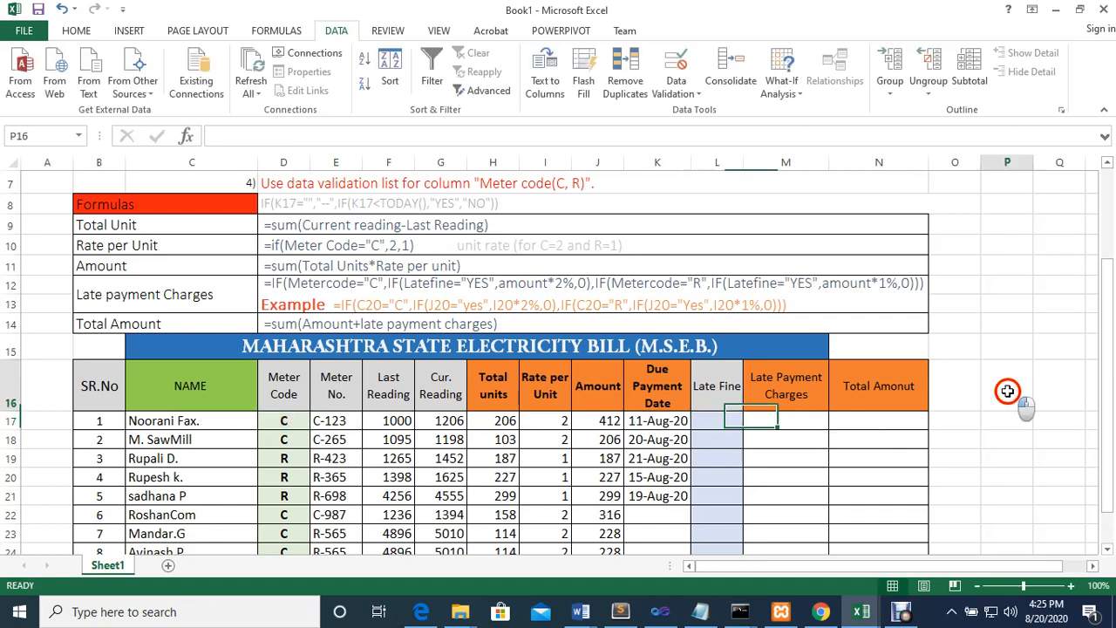
{"action": "type", "text": "=tod"}
{"action": "key", "text": "Tab"}
{"action": "type", "text": ")"}
{"action": "key", "text": "Return"}
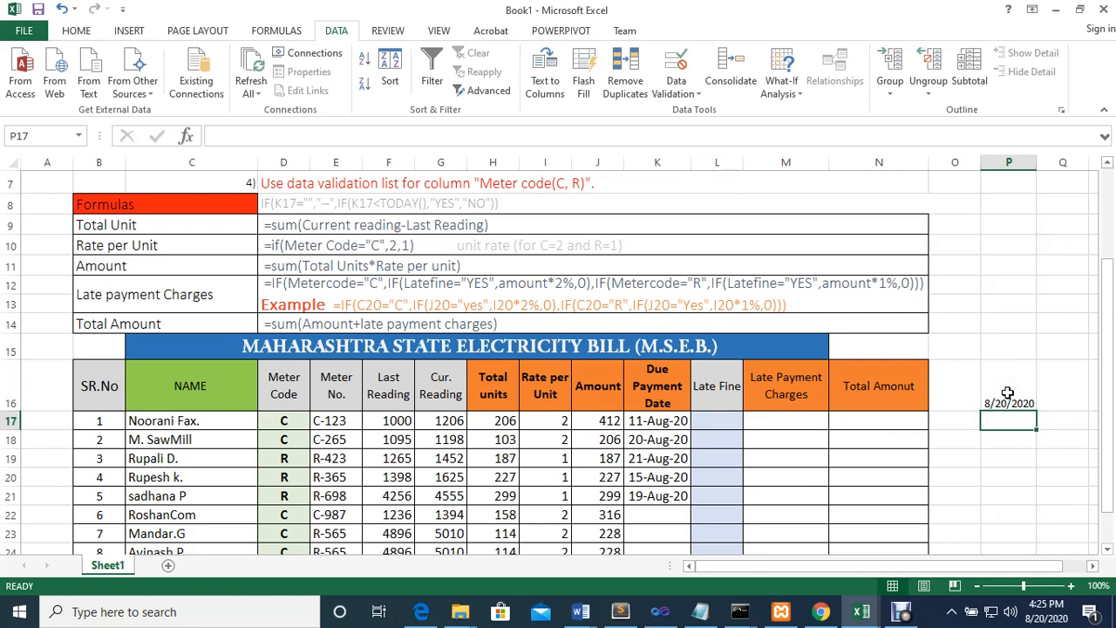
{"action": "left_click", "coordinate": [1018, 380]}
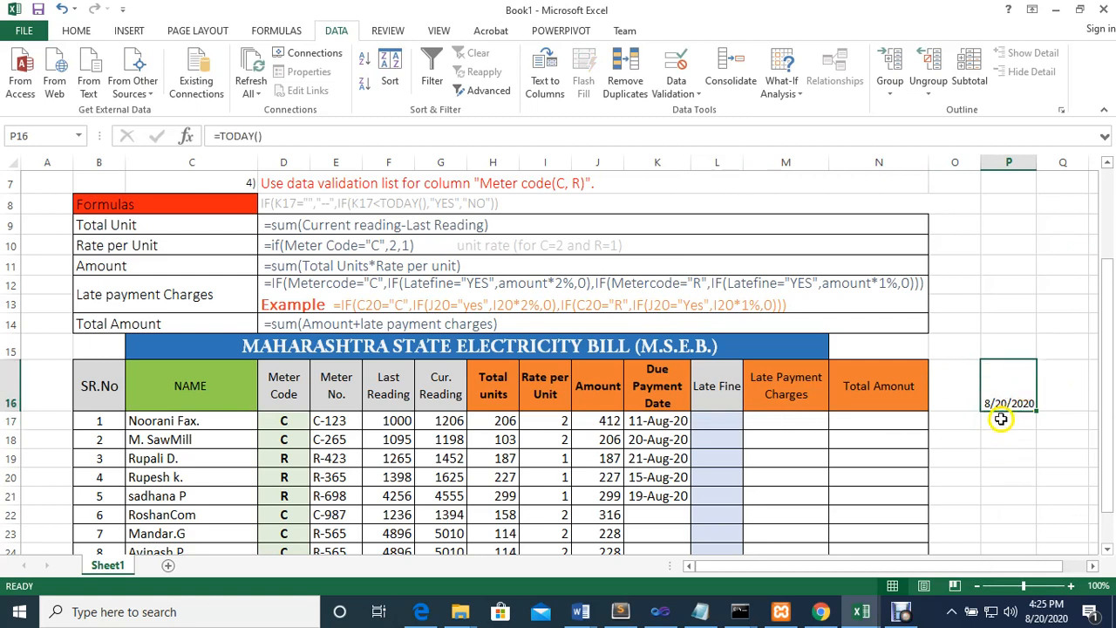
{"action": "mouse_move", "coordinate": [1039, 617]}
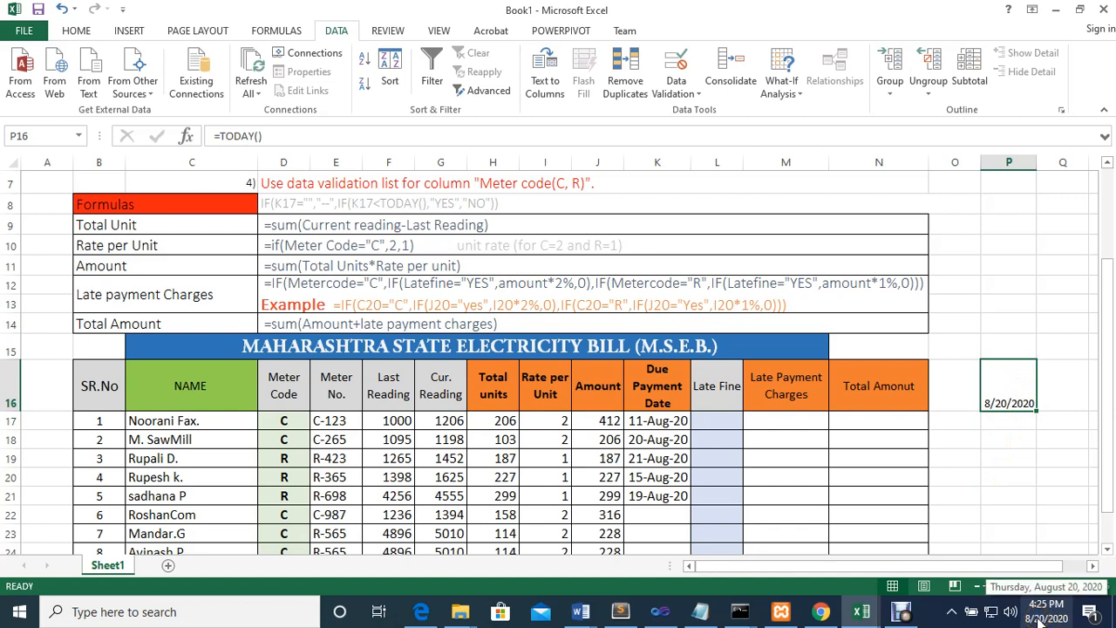
Try to determine the first customer's Late Fine in L17 with the formula =IF(D17<TODAY(),"Yes","NO")
{"action": "left_click", "coordinate": [722, 426]}
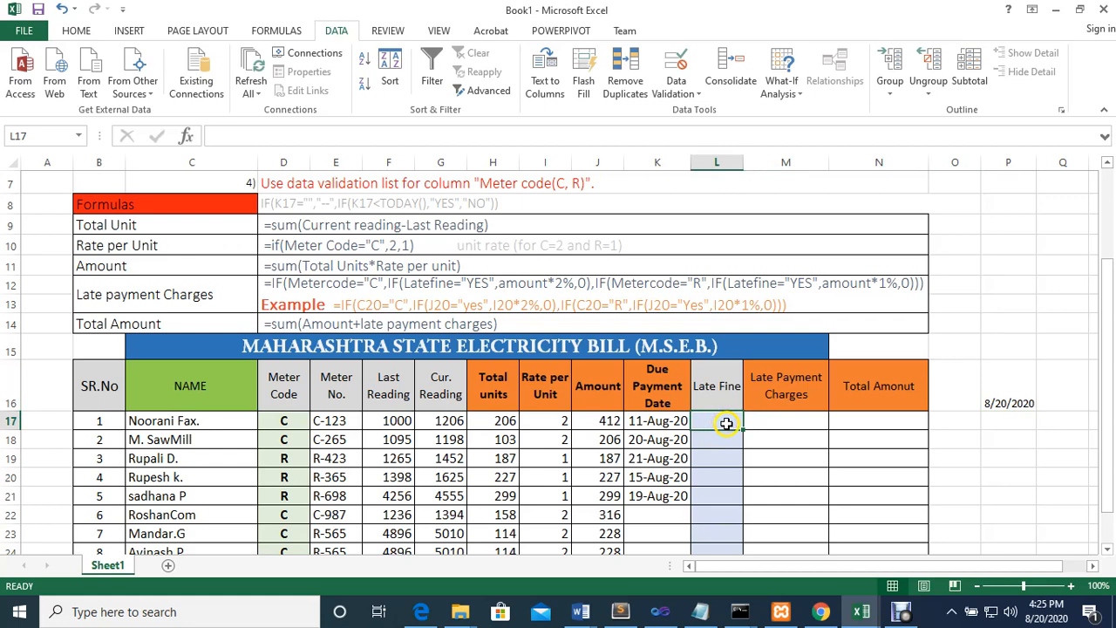
{"action": "type", "text": "="}
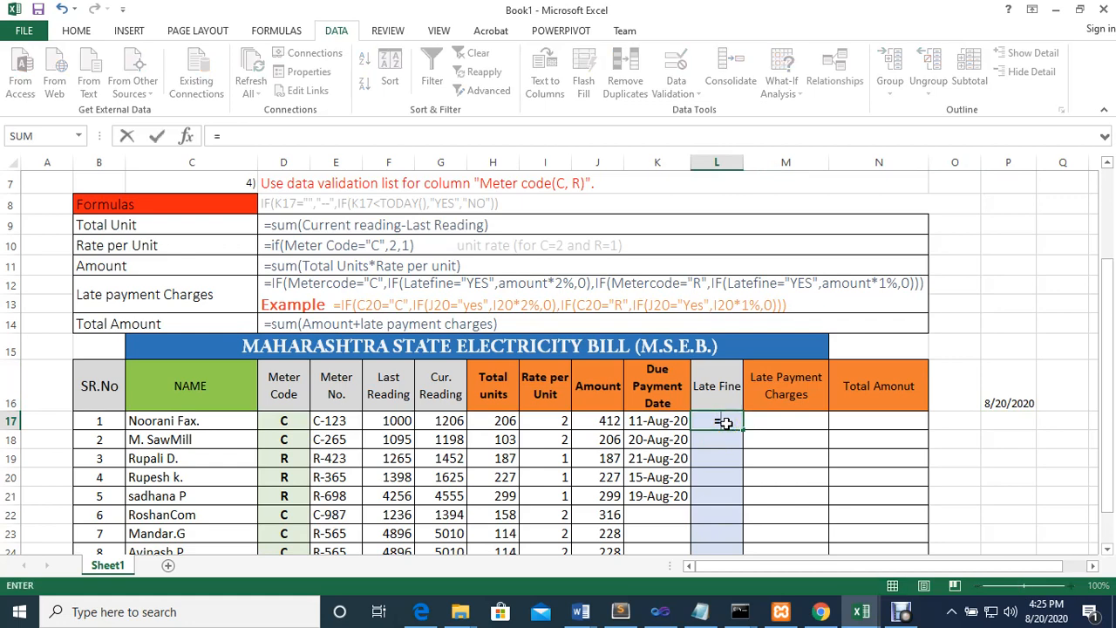
{"action": "type", "text": "if("}
{"action": "left_click", "coordinate": [290, 423]}
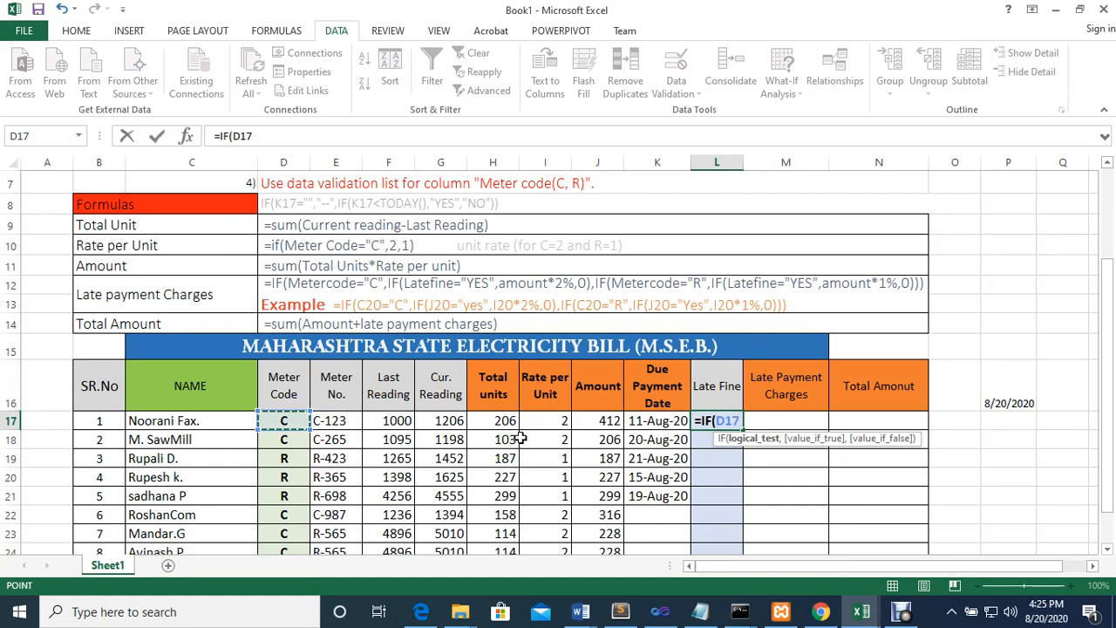
{"action": "type", "text": "<to"}
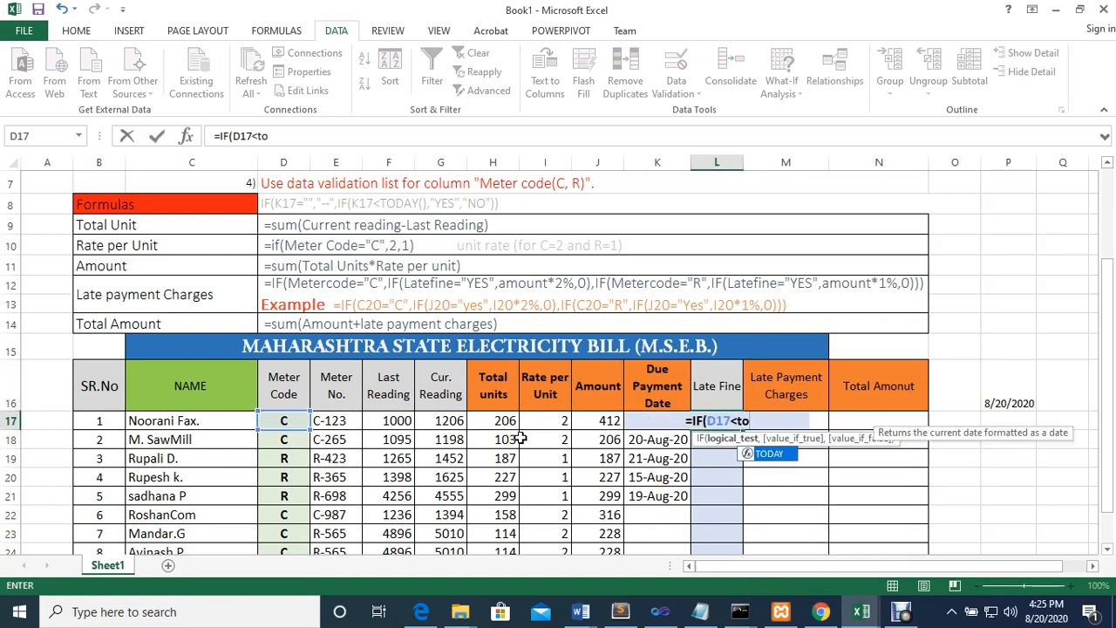
{"action": "type", "text": "day"}
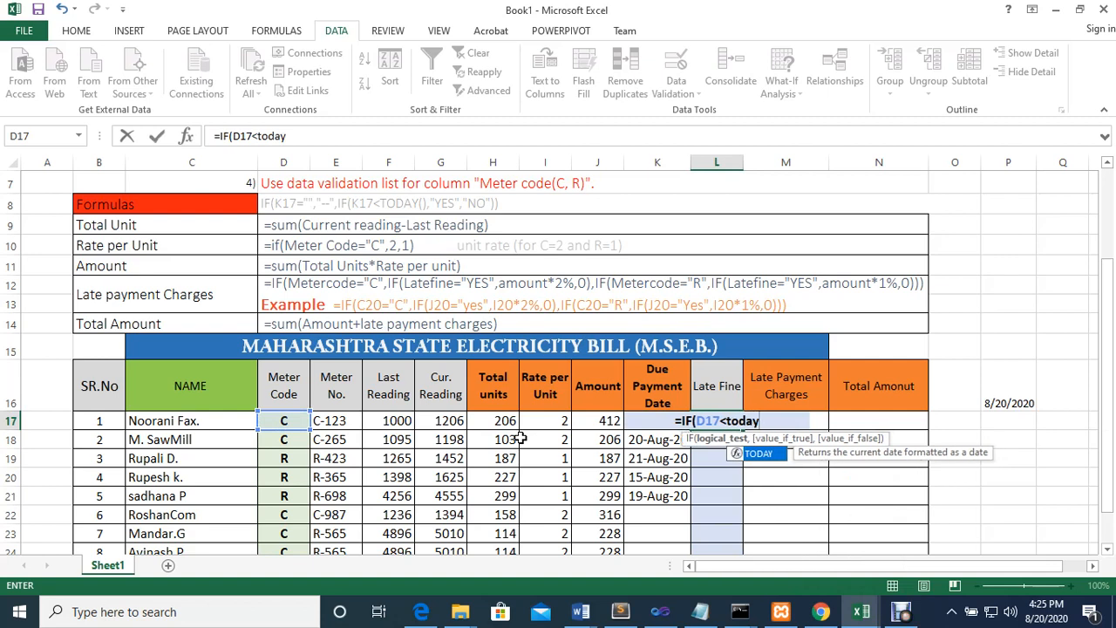
{"action": "key", "text": "Tab"}
{"action": "type", "text": ")"}
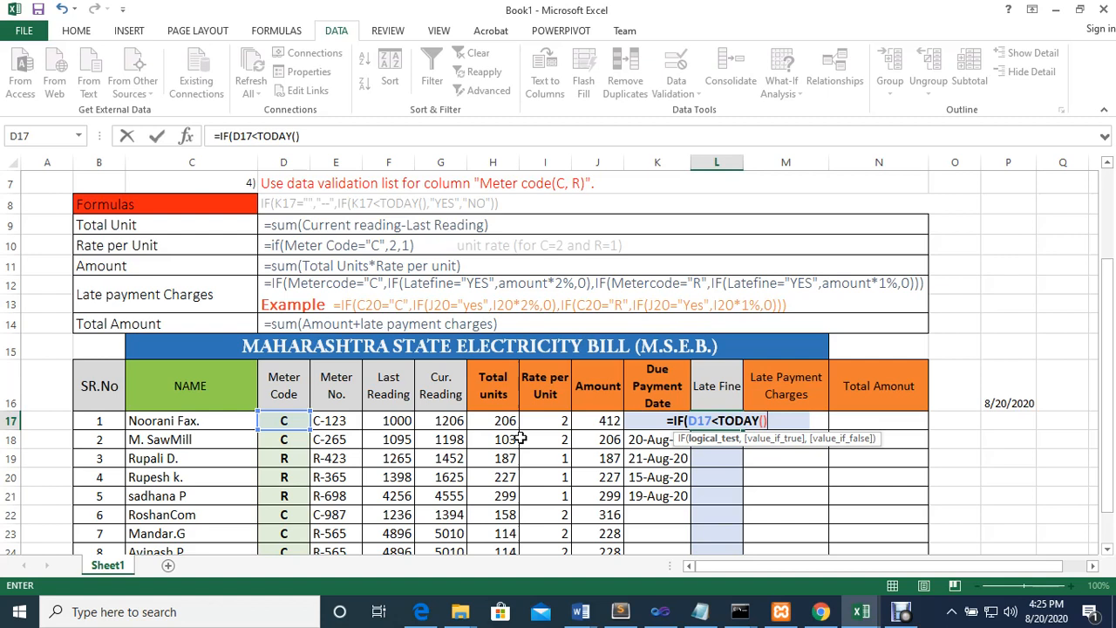
{"action": "type", "text": ","}
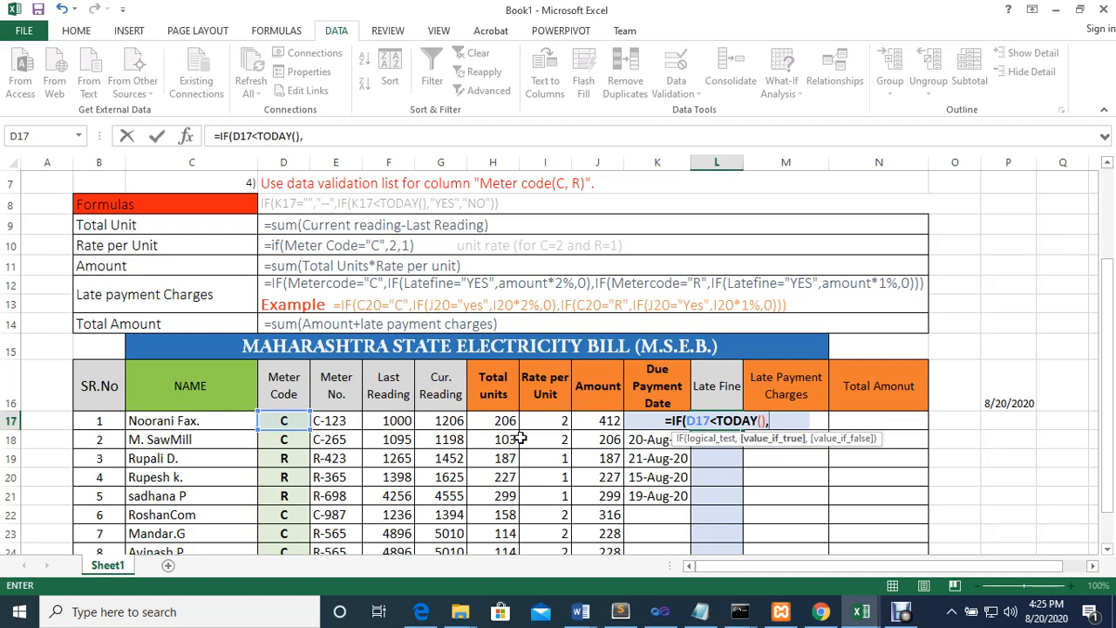
{"action": "type", "text": "\""}
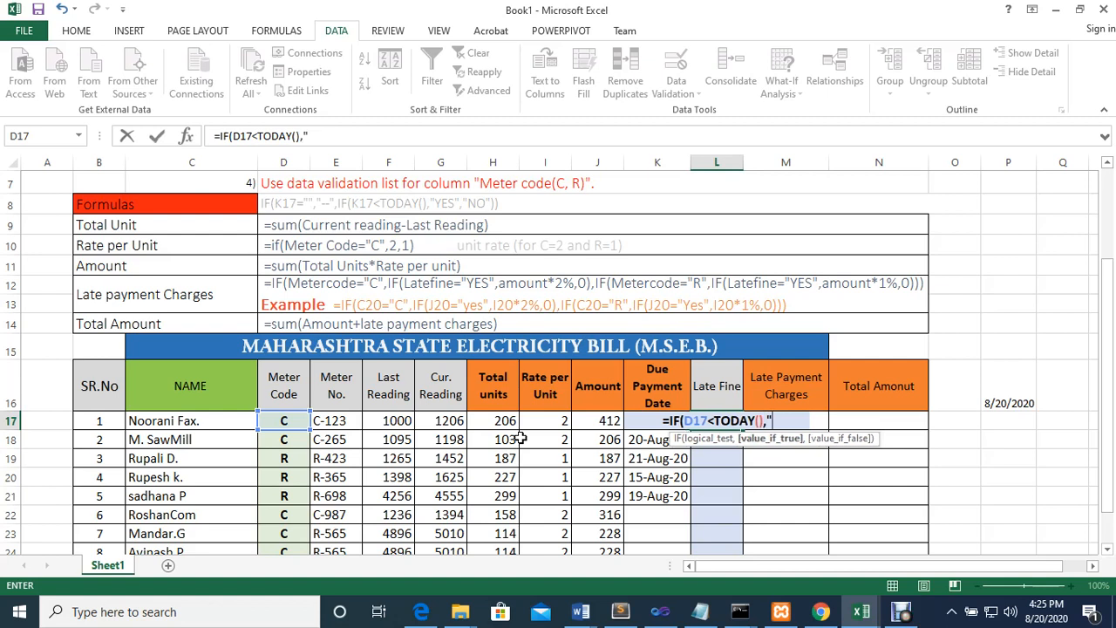
{"action": "key", "text": "Menu"}
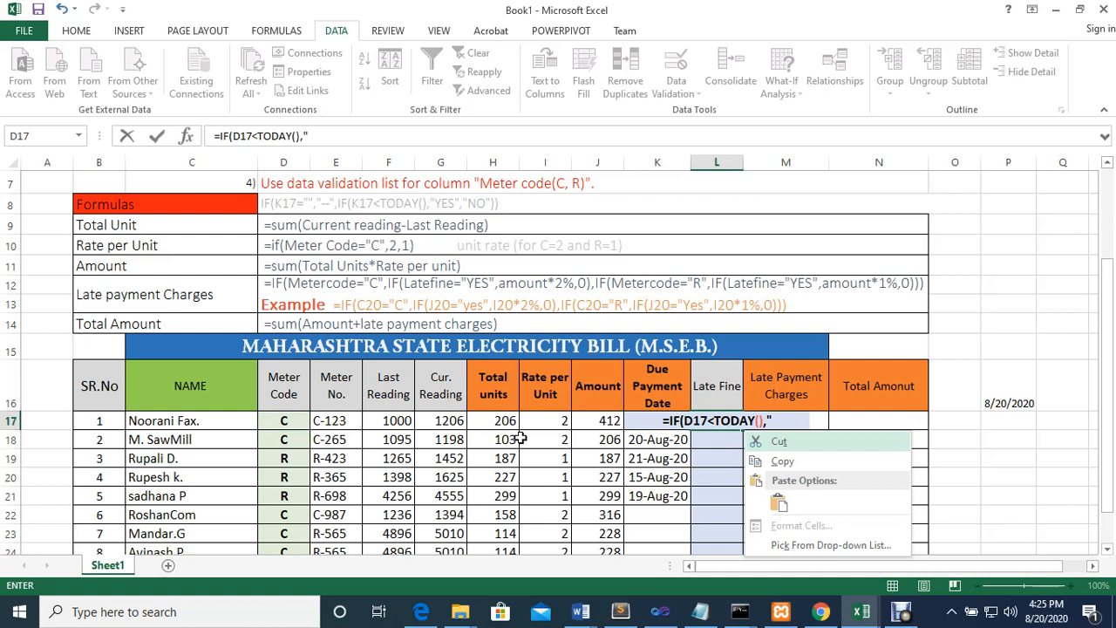
{"action": "left_click", "coordinate": [796, 420]}
{"action": "type", "text": "Y"}
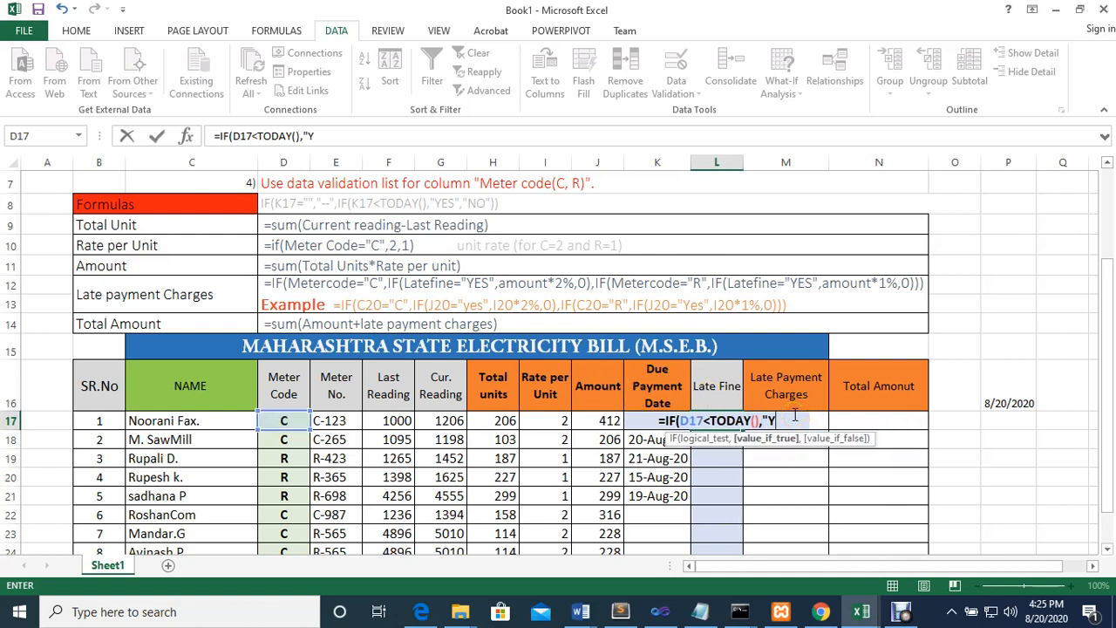
{"action": "type", "text": "es\""}
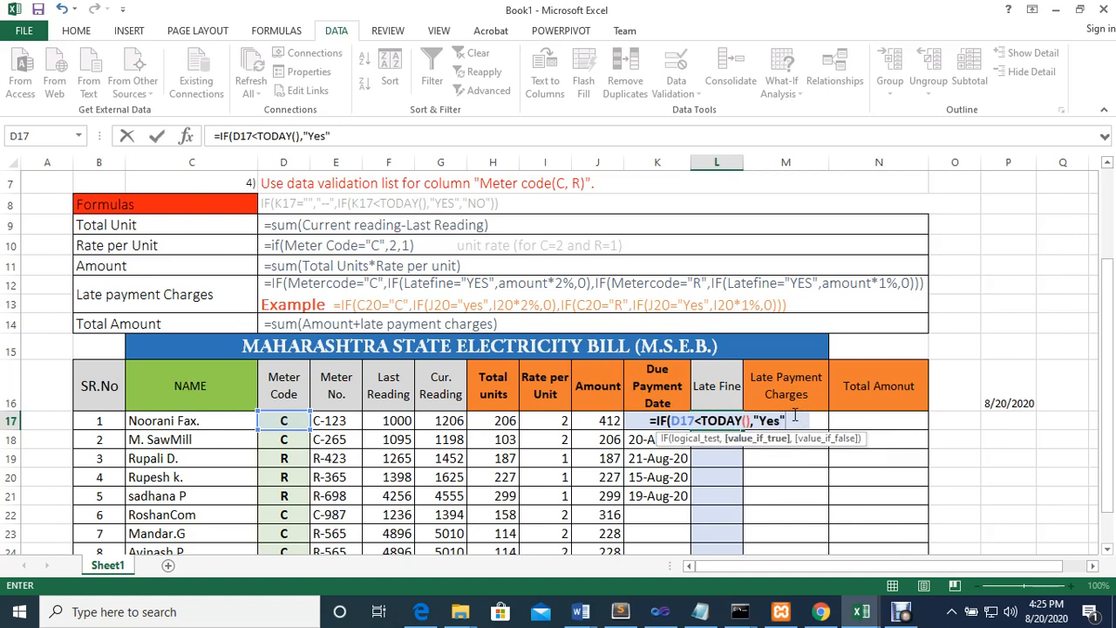
{"action": "type", "text": ","}
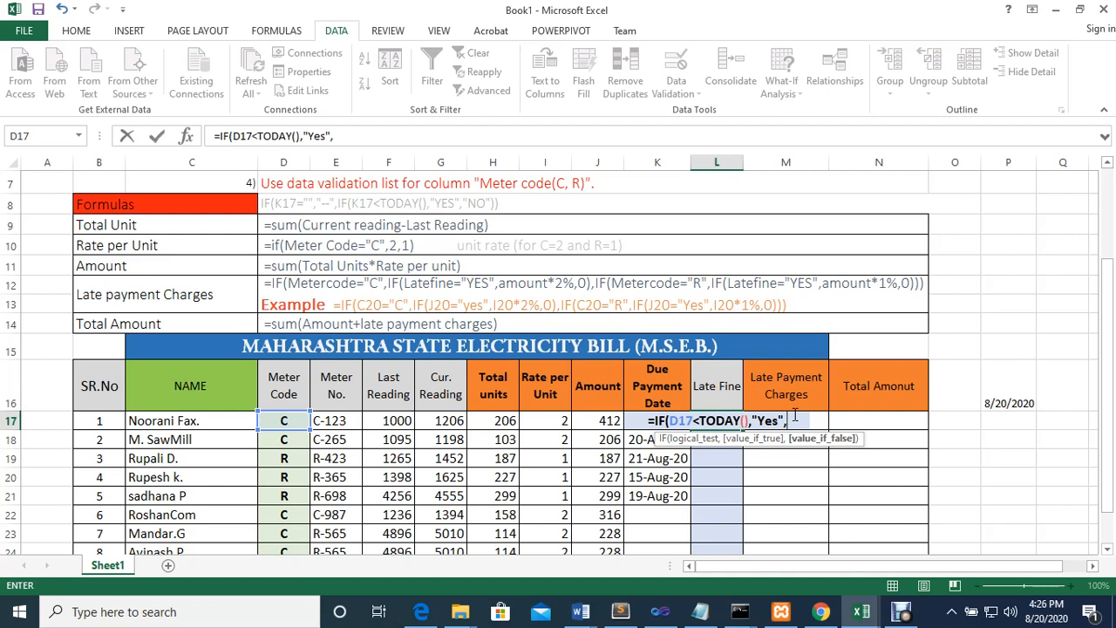
{"action": "type", "text": "\"NO"}
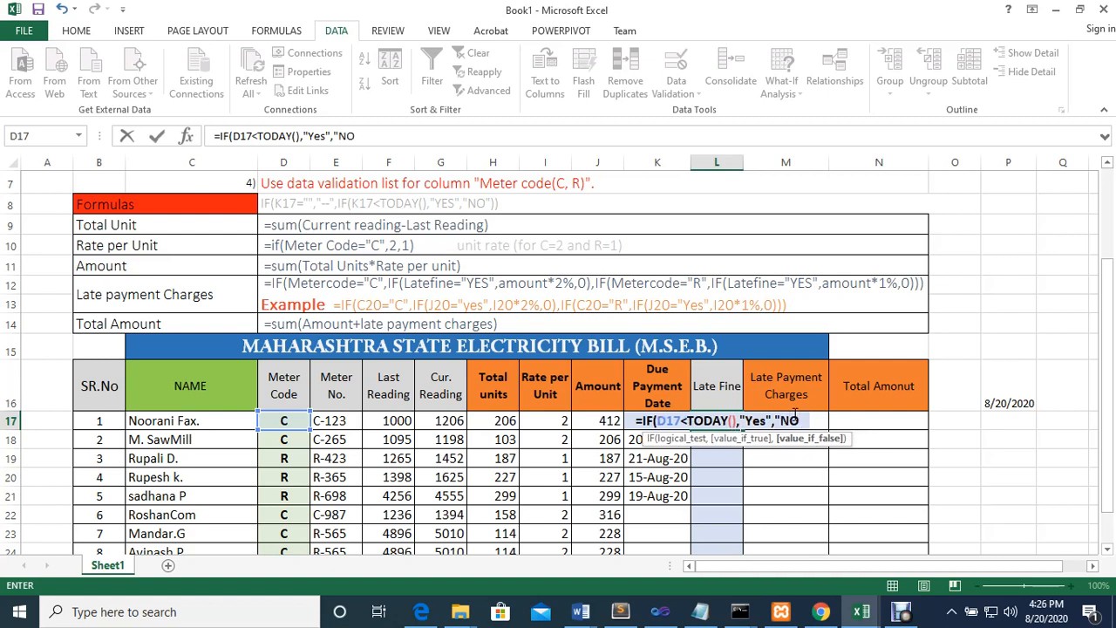
{"action": "type", "text": "\""}
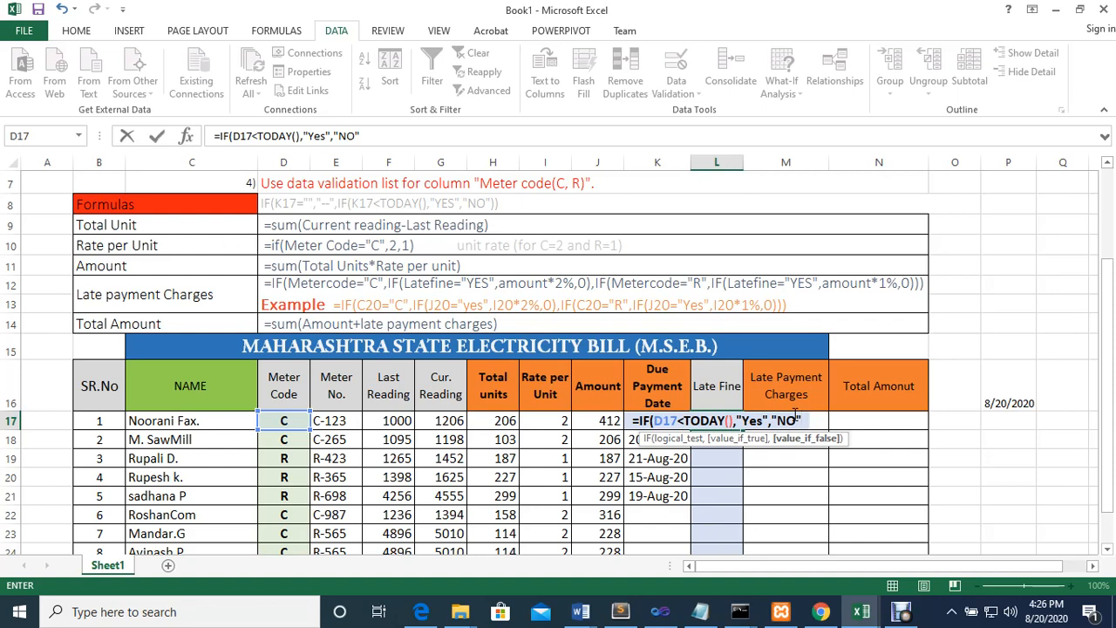
{"action": "type", "text": ")"}
{"action": "key", "text": "Return"}
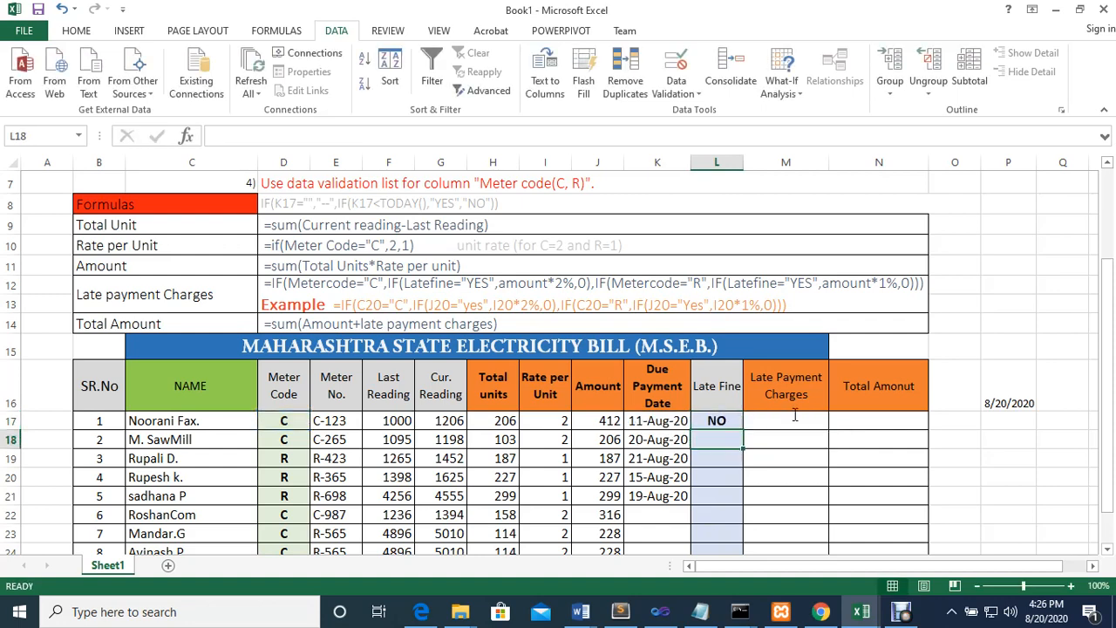
Copy the Late Fine formula from L17 down the column to L25
{"action": "left_click", "coordinate": [725, 419]}
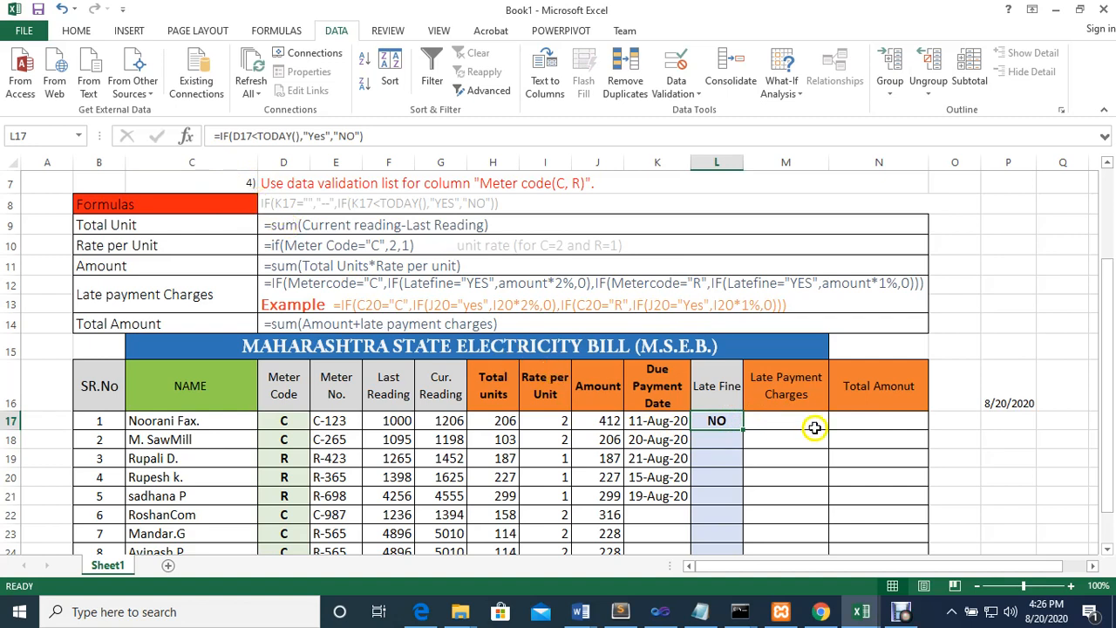
{"action": "left_click", "coordinate": [716, 423]}
{"action": "left_click", "coordinate": [719, 423]}
{"action": "left_click_drag", "start_coordinate": [743, 429], "coordinate": [732, 528]}
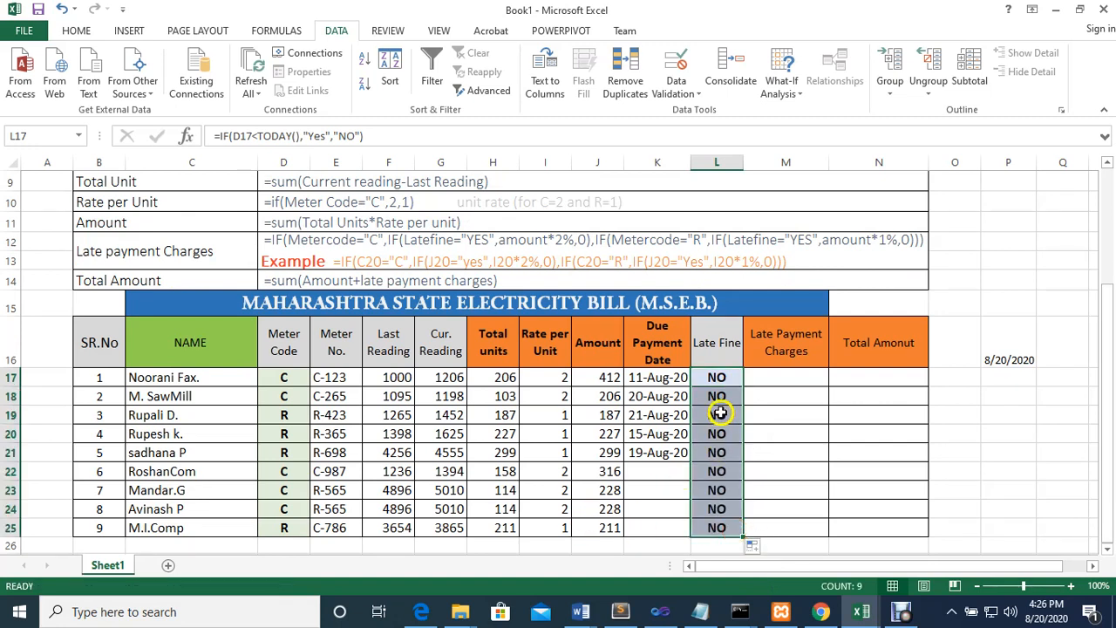
Check the meter code cell D17 that the Late Fine formula refers to and start a new IF formula in L17
{"action": "left_click", "coordinate": [717, 378]}
{"action": "left_click", "coordinate": [285, 378]}
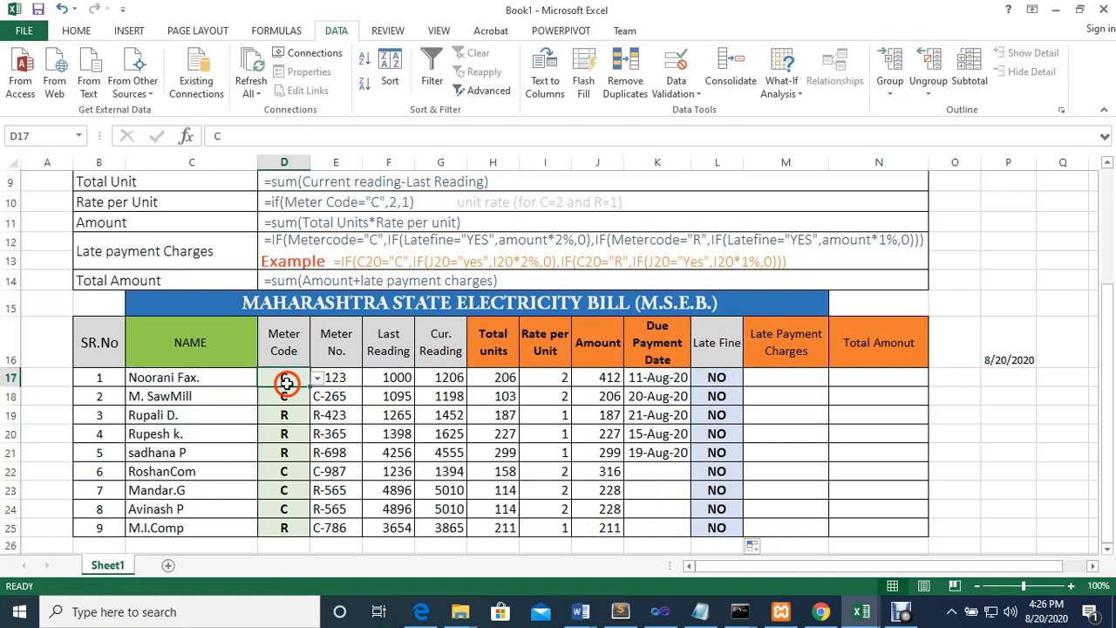
{"action": "left_click", "coordinate": [711, 377]}
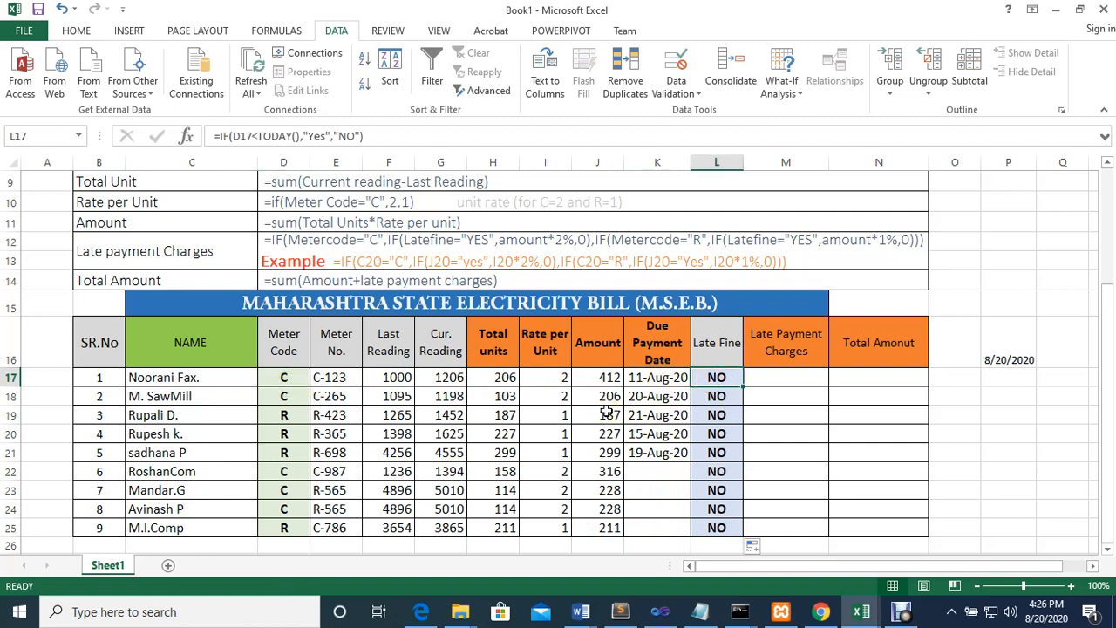
{"action": "type", "text": "="}
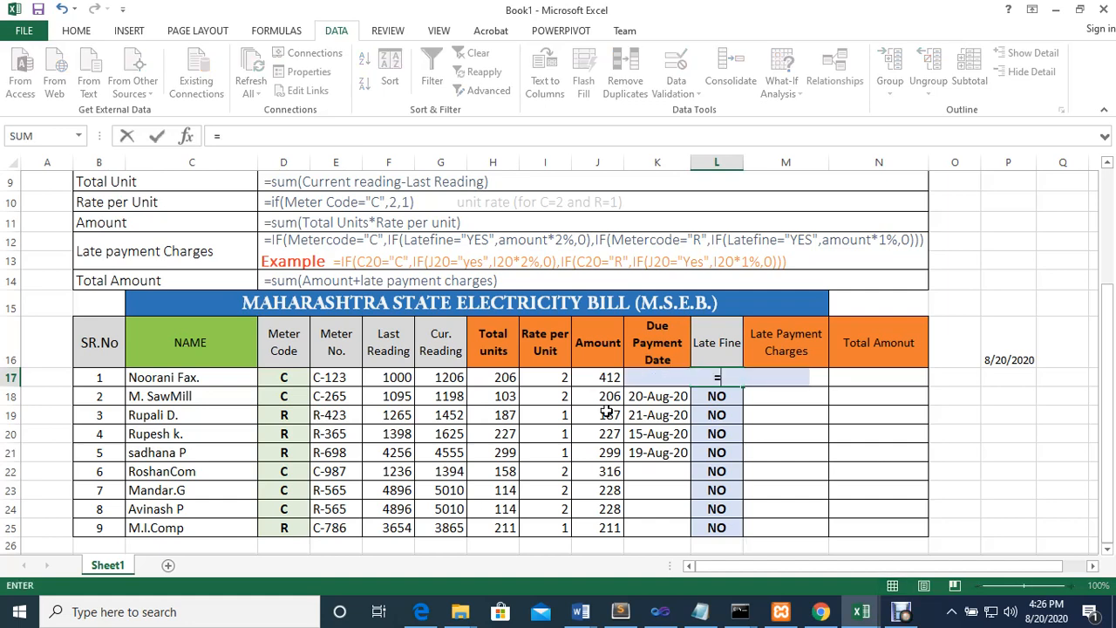
{"action": "type", "text": "if"}
{"action": "key", "text": "Tab"}
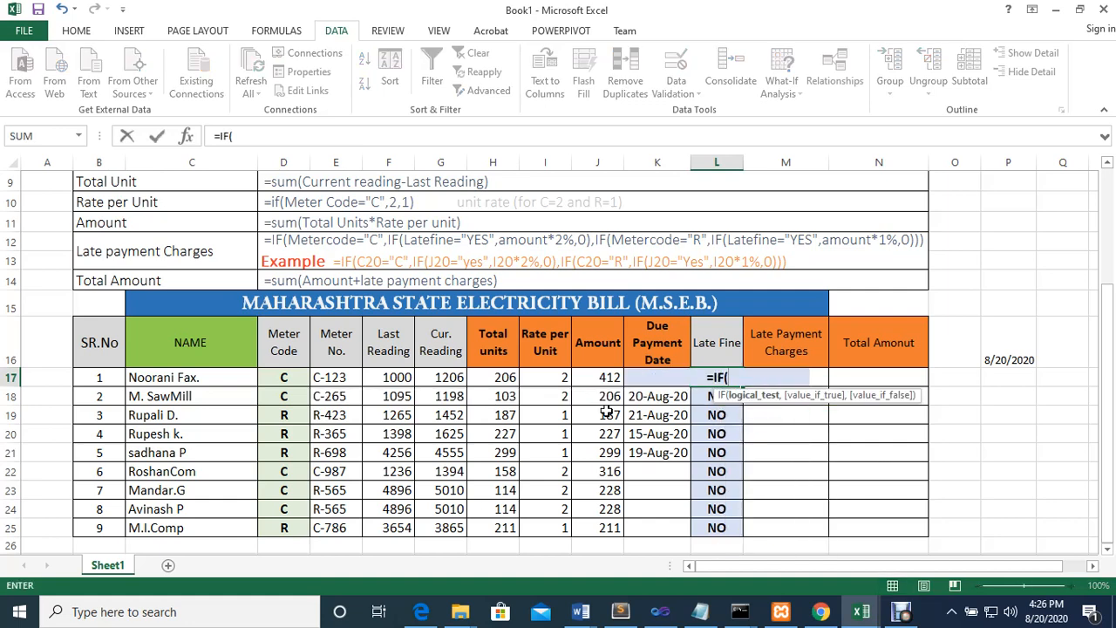
{"action": "scroll", "coordinate": [610, 338], "scroll_direction": "up", "scroll_amount": 2}
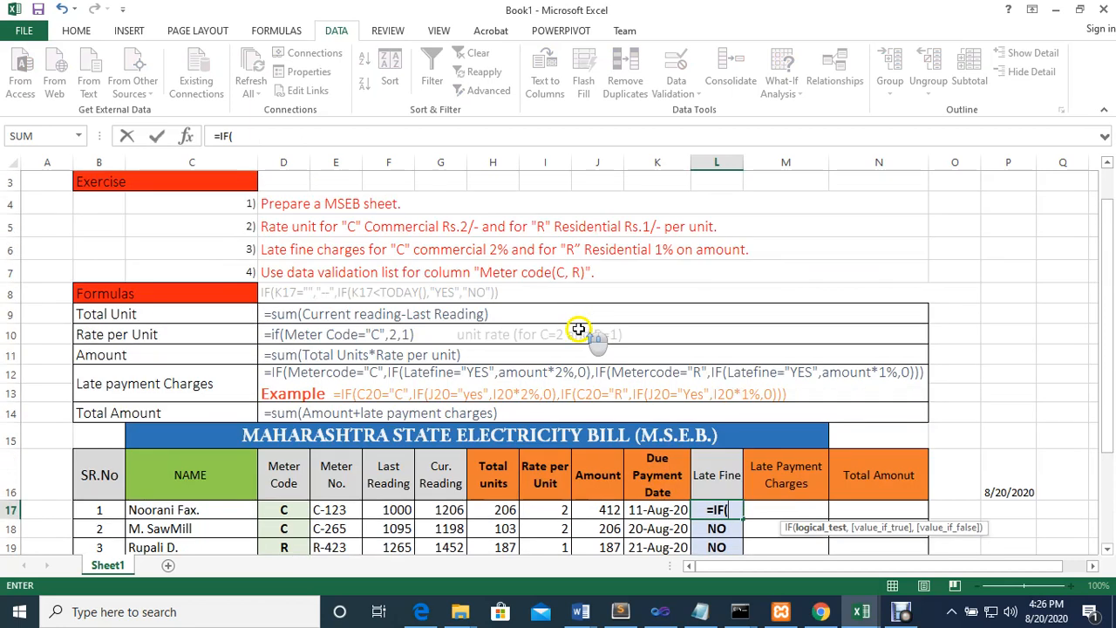
{"action": "left_click", "coordinate": [284, 510]}
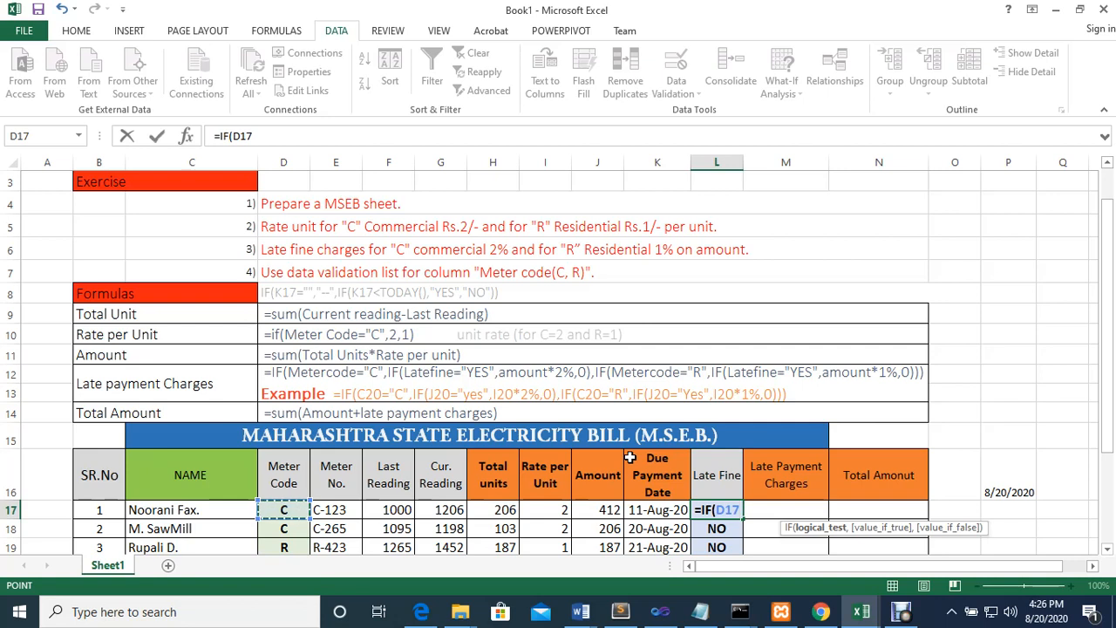
{"action": "key", "text": "BackSpace"}
{"action": "key", "text": "BackSpace"}
{"action": "key", "text": "BackSpace"}
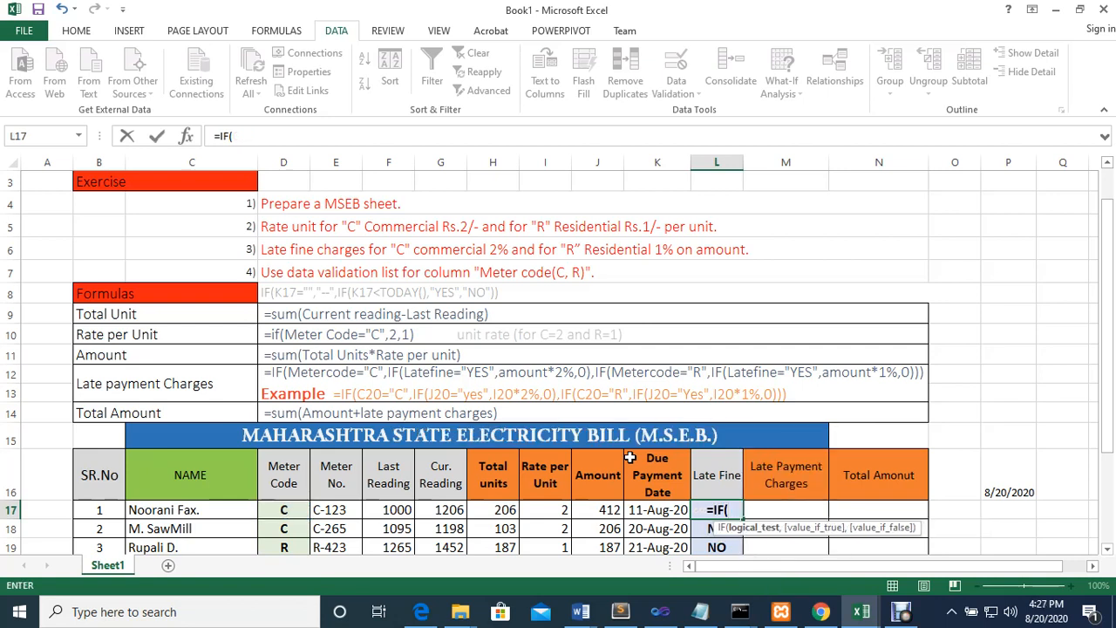
{"action": "left_click", "coordinate": [660, 511]}
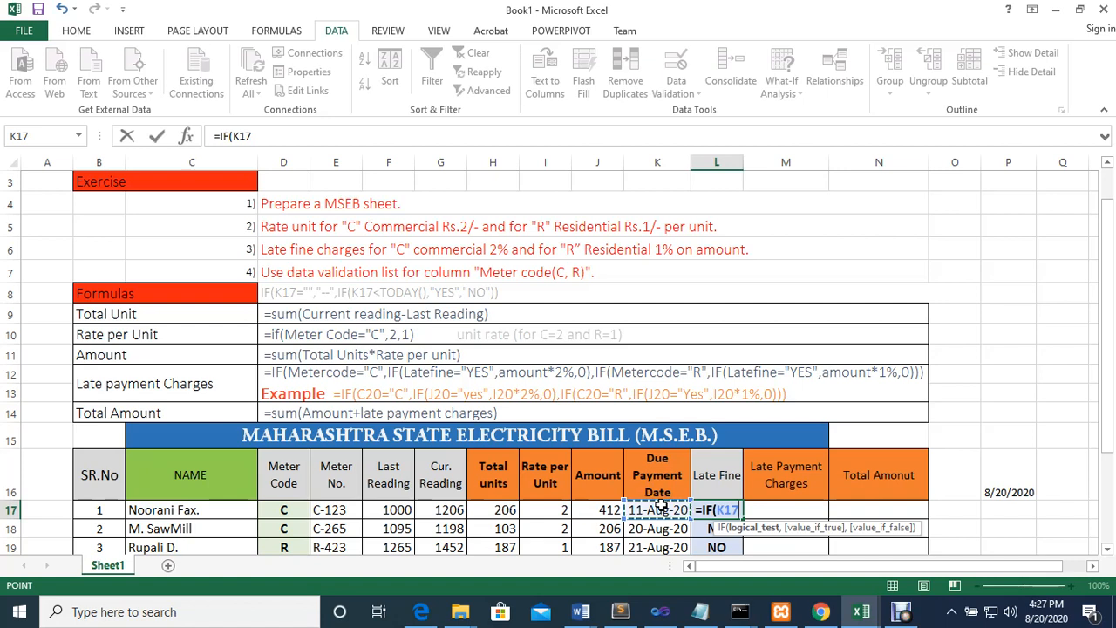
{"action": "key", "text": "BackSpace"}
{"action": "key", "text": "BackSpace"}
{"action": "key", "text": "BackSpace"}
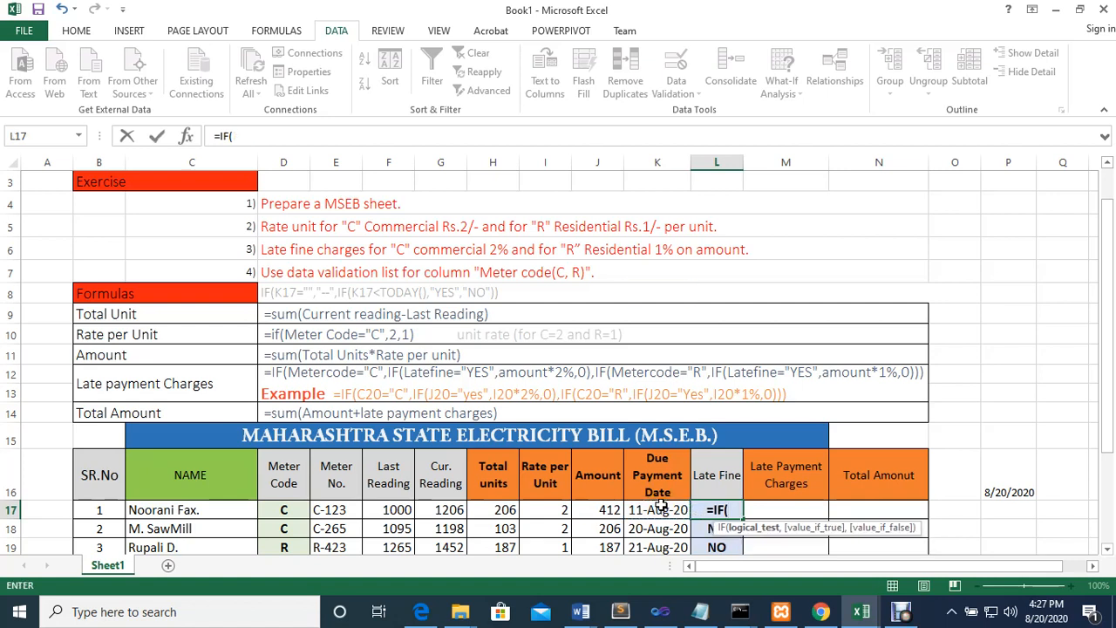
Complete the Late Fine formula in L17 as =IF(K17<TODAY(),"YES","NO"), comparing the due payment date with today's date
{"action": "left_click", "coordinate": [645, 515]}
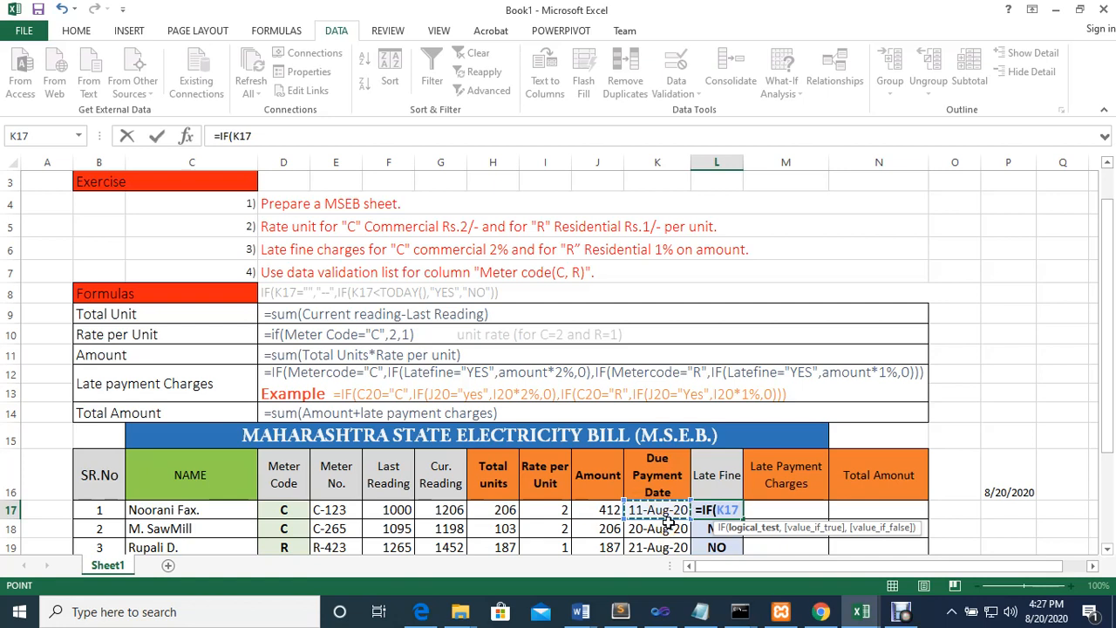
{"action": "type", "text": "<"}
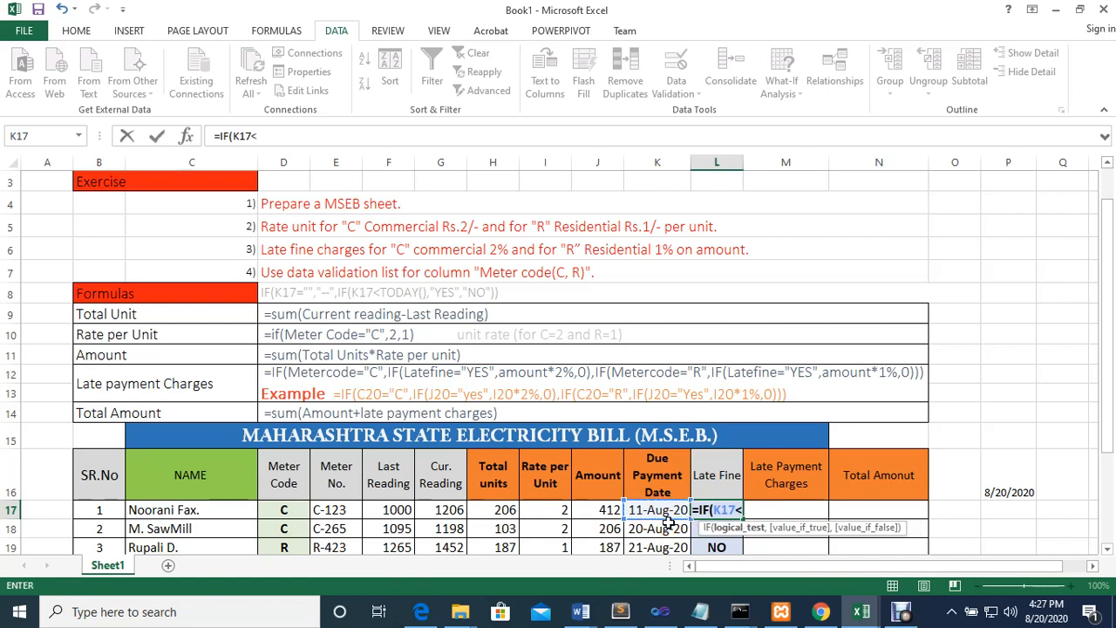
{"action": "type", "text": "to"}
{"action": "key", "text": "Tab"}
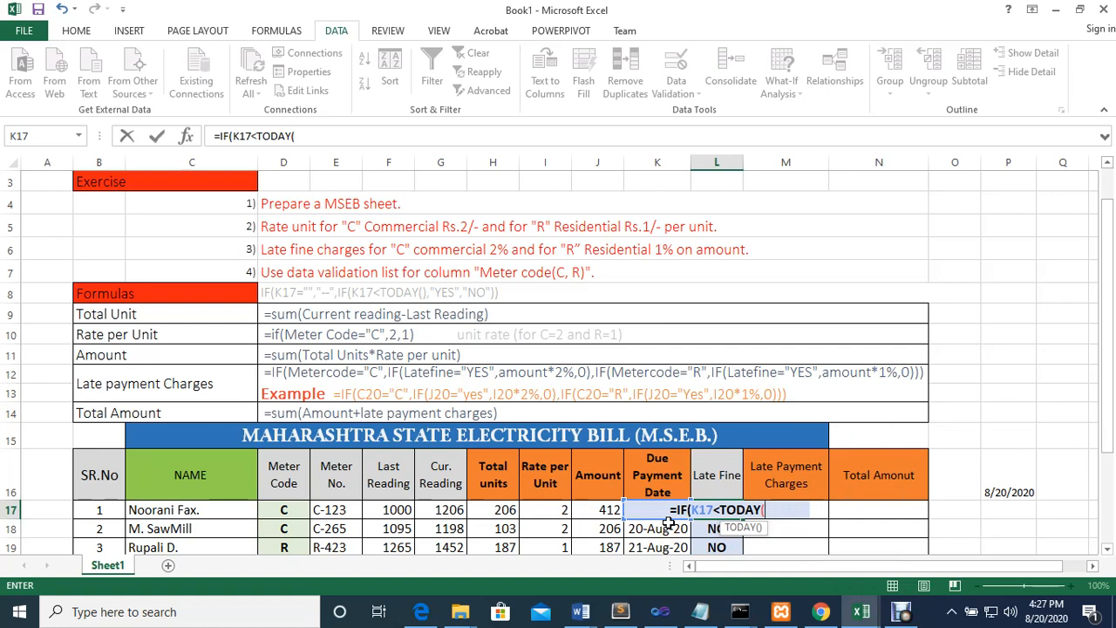
{"action": "type", "text": "),"}
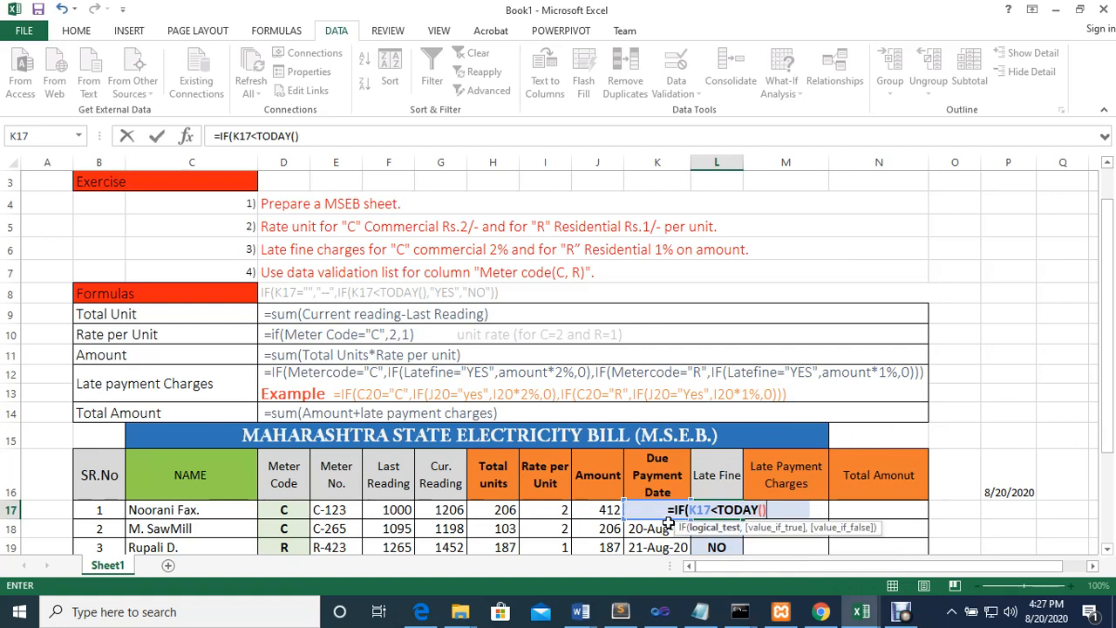
{"action": "type", "text": "\""}
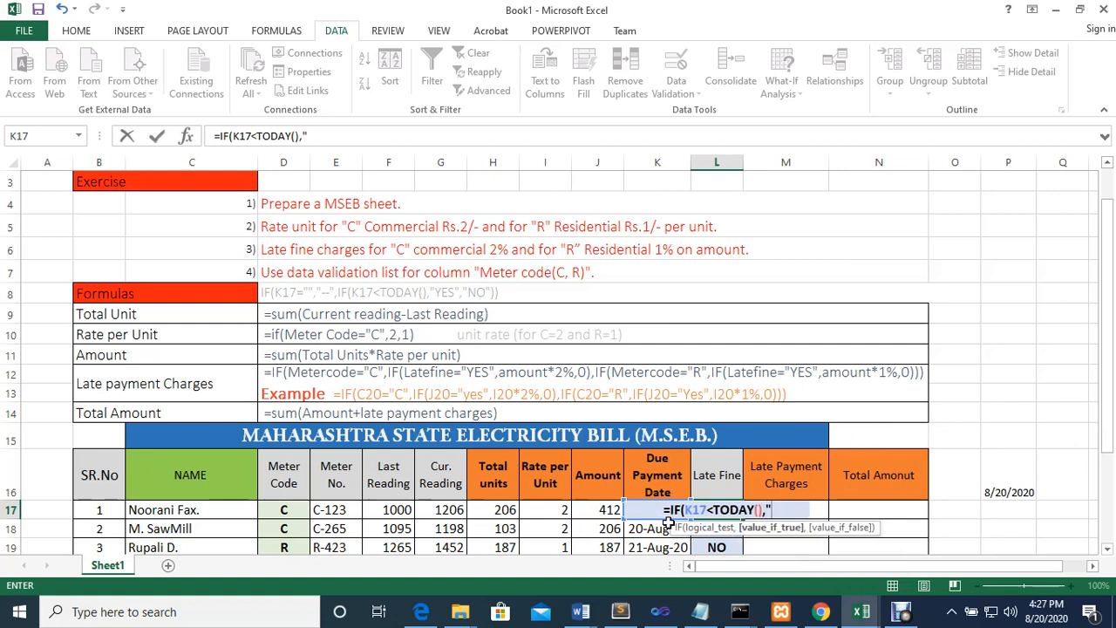
{"action": "type", "text": "YES\",\"N"}
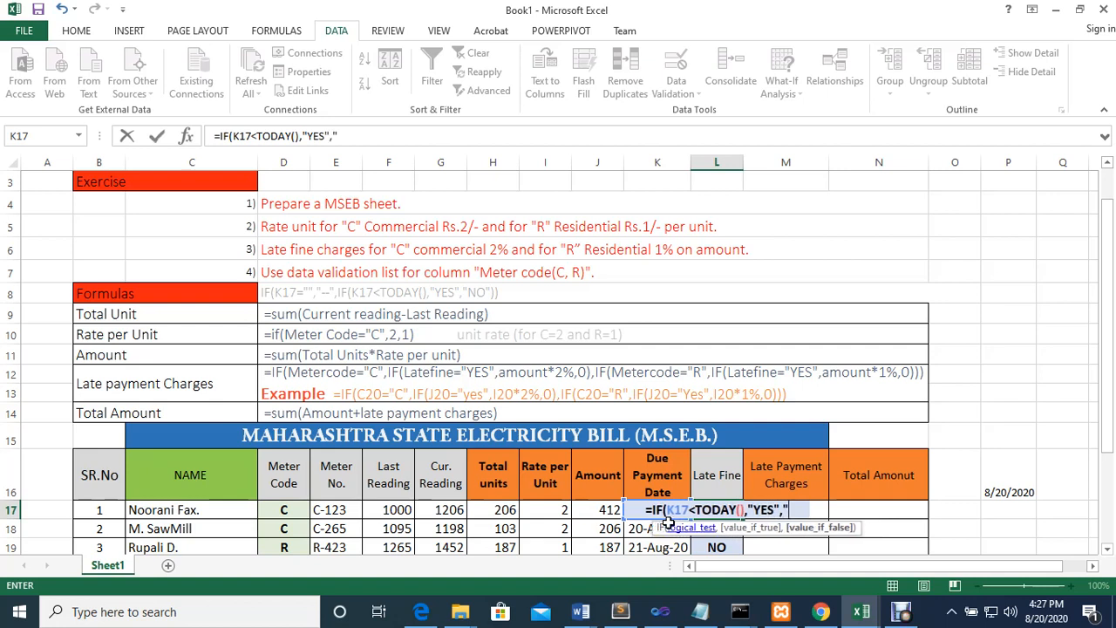
{"action": "type", "text": "O"}
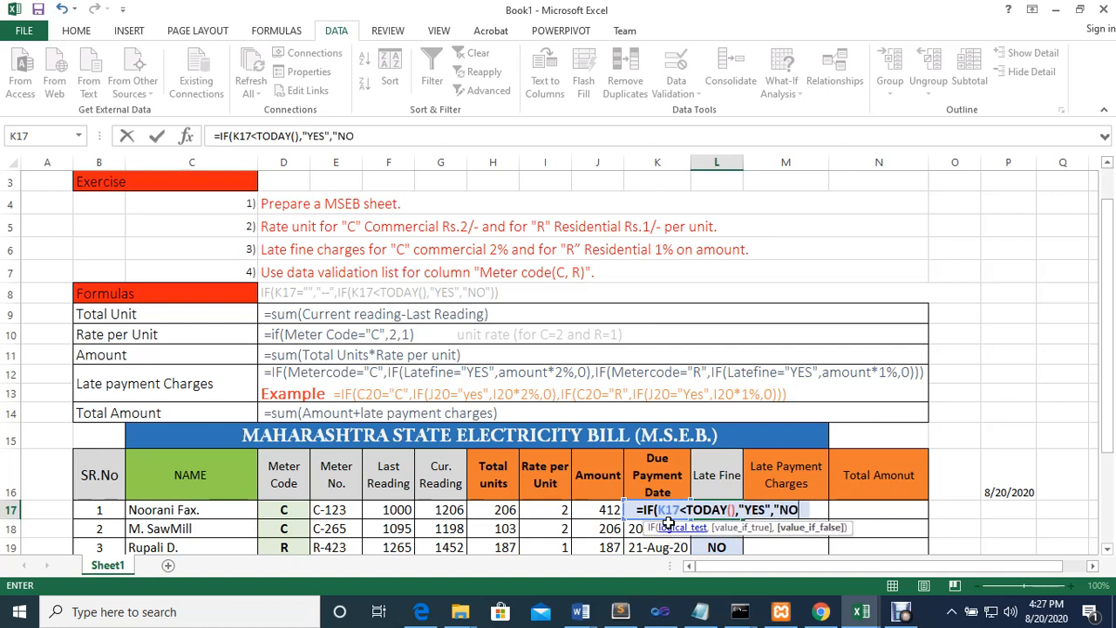
{"action": "type", "text": "\")"}
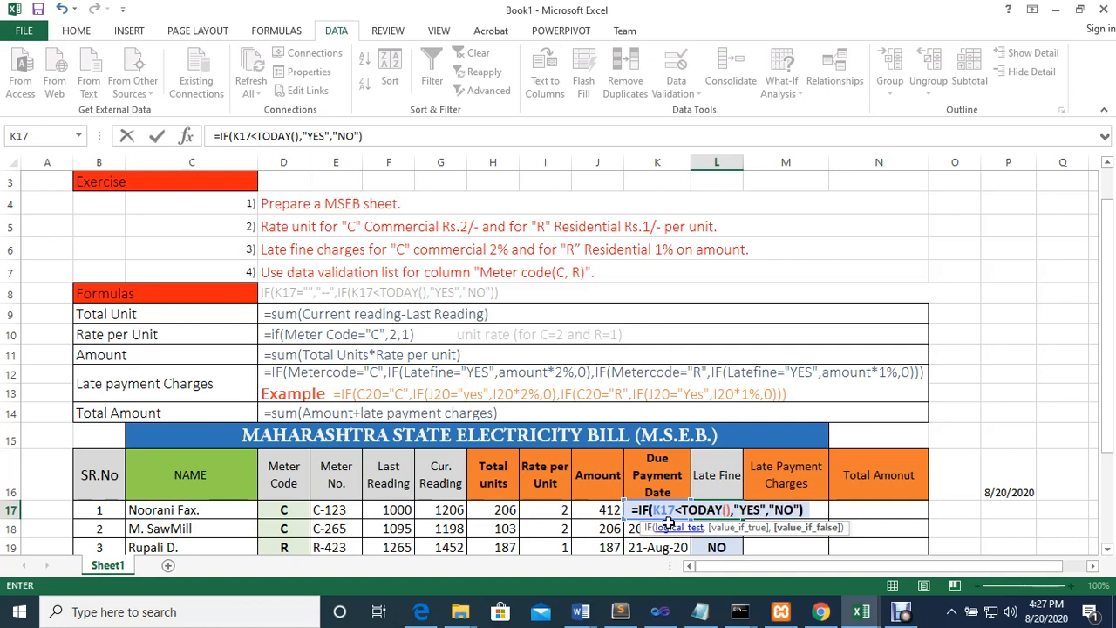
{"action": "key", "text": "Return"}
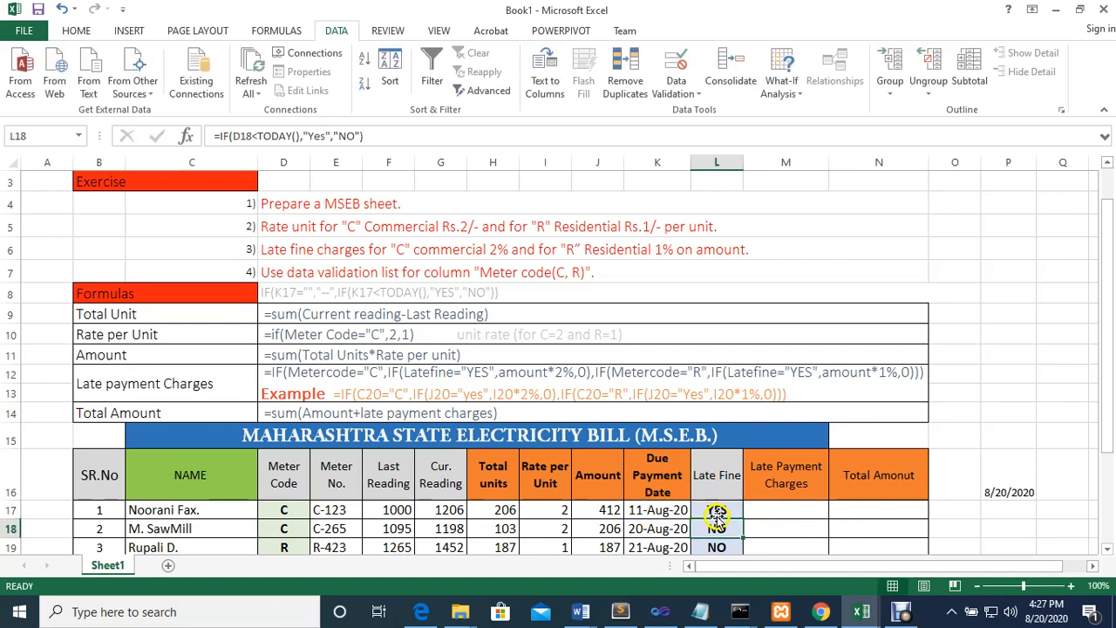
Copy the due-date-based Late Fine formula from L17 down to L25 and check the blank due payment date in K22
{"action": "left_click", "coordinate": [708, 510]}
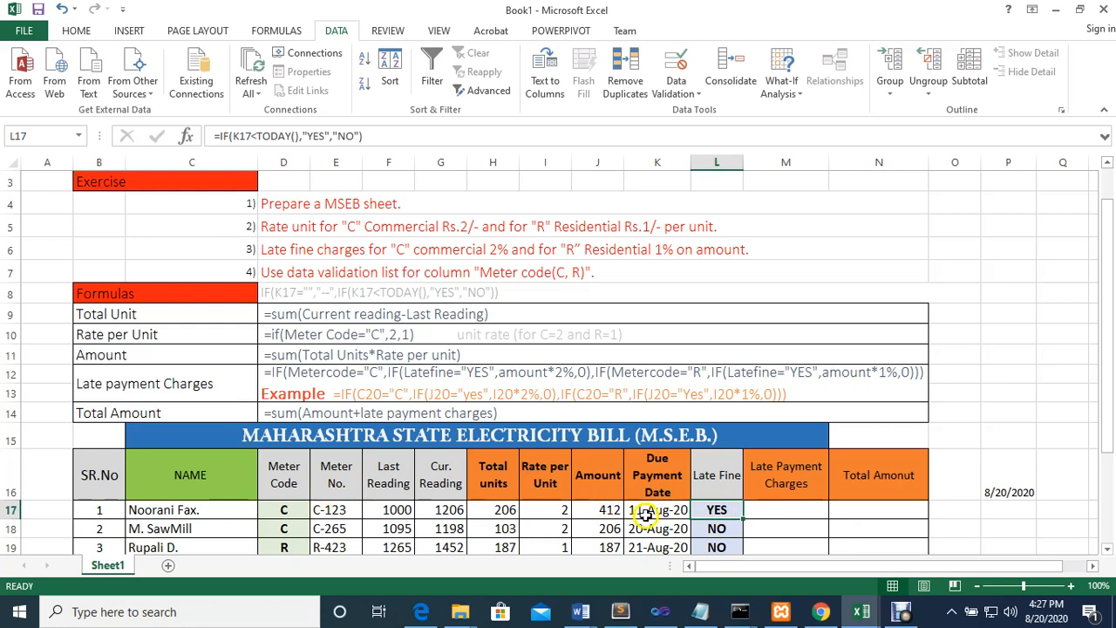
{"action": "scroll", "coordinate": [713, 518], "scroll_direction": "down", "scroll_amount": 2}
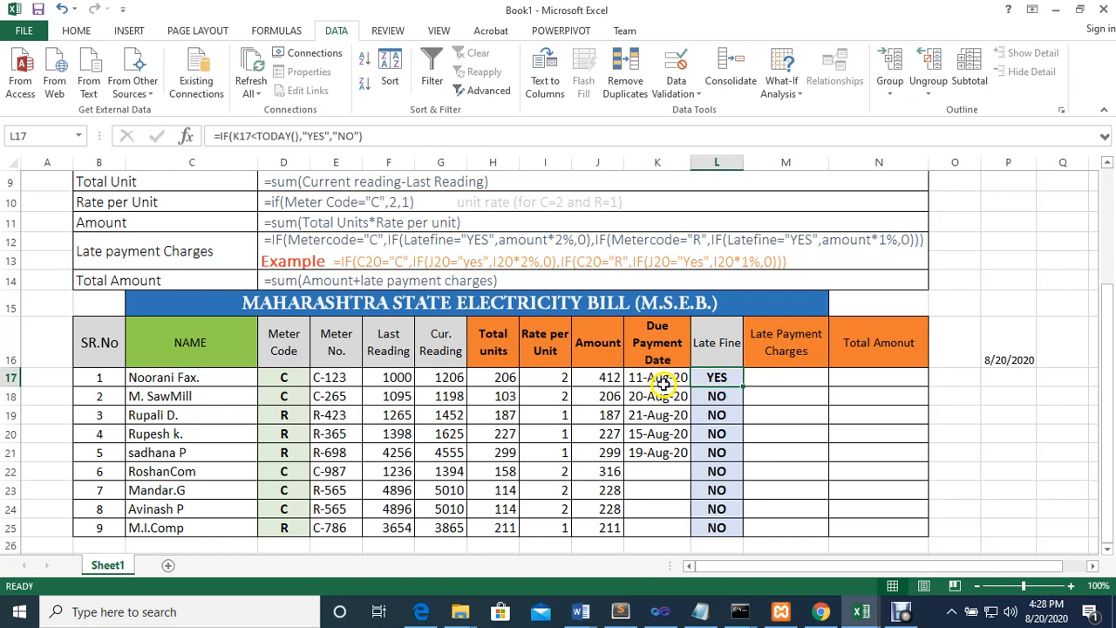
{"action": "mouse_move", "coordinate": [1048, 620]}
{"action": "left_click_drag", "start_coordinate": [739, 386], "coordinate": [739, 534]}
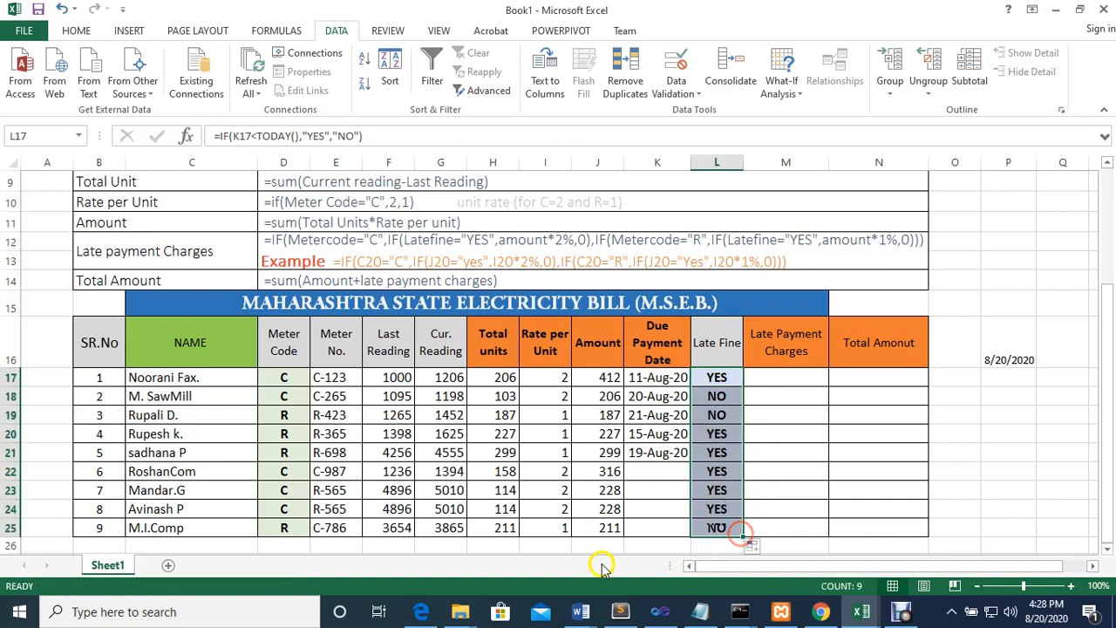
{"action": "left_click", "coordinate": [660, 471]}
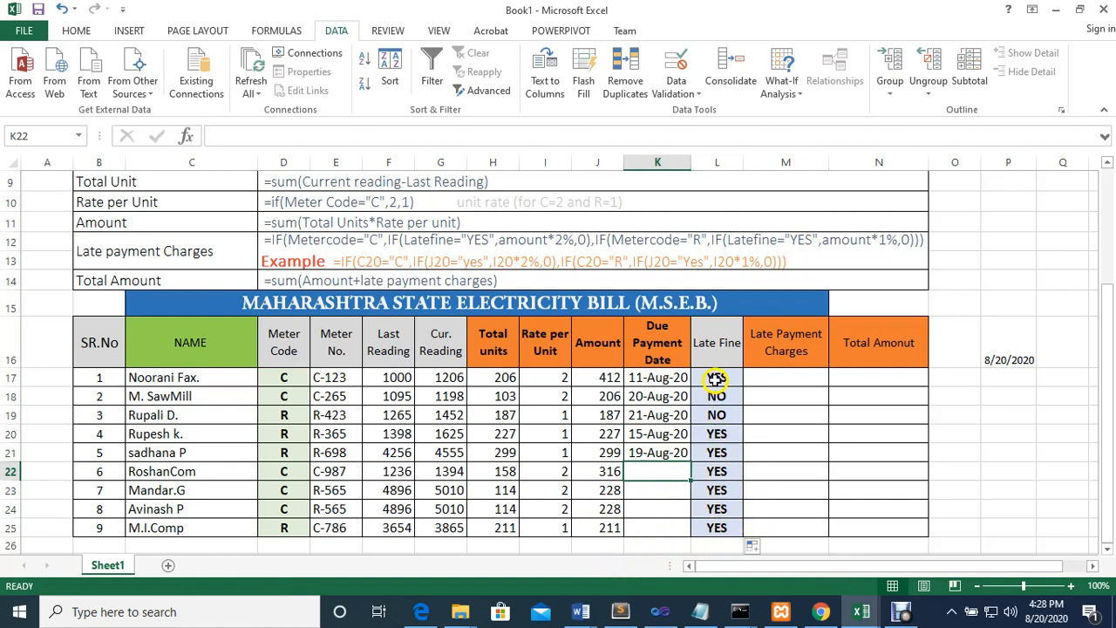
Insert a blank-date test K17="" as the first condition of the Late Fine formula in L17
{"action": "left_click", "coordinate": [714, 382]}
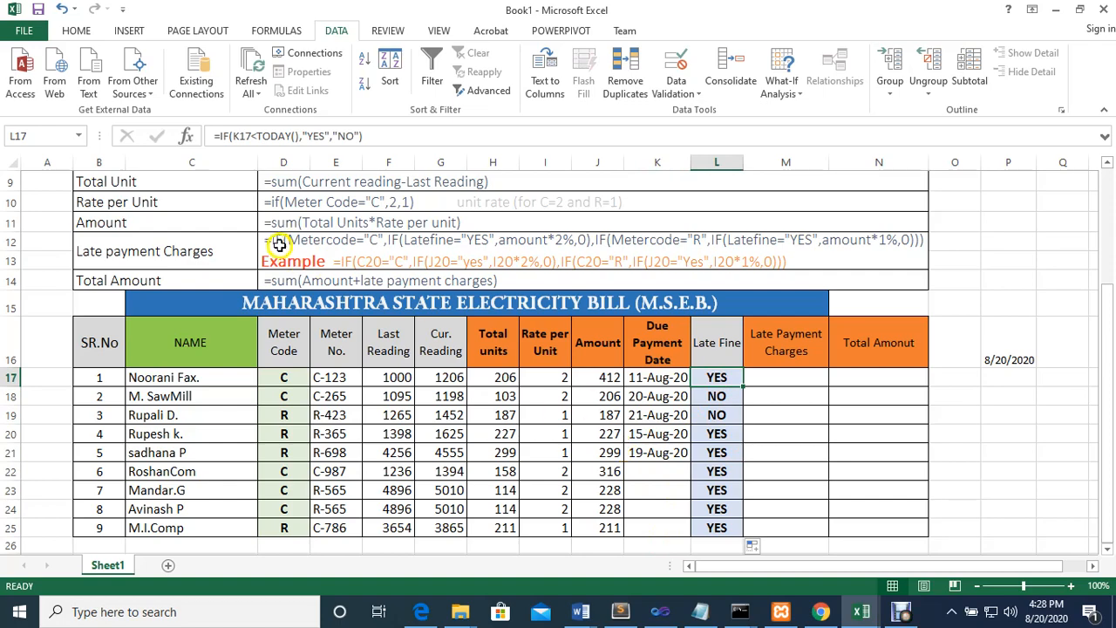
{"action": "scroll", "coordinate": [637, 461], "scroll_direction": "up", "scroll_amount": 2}
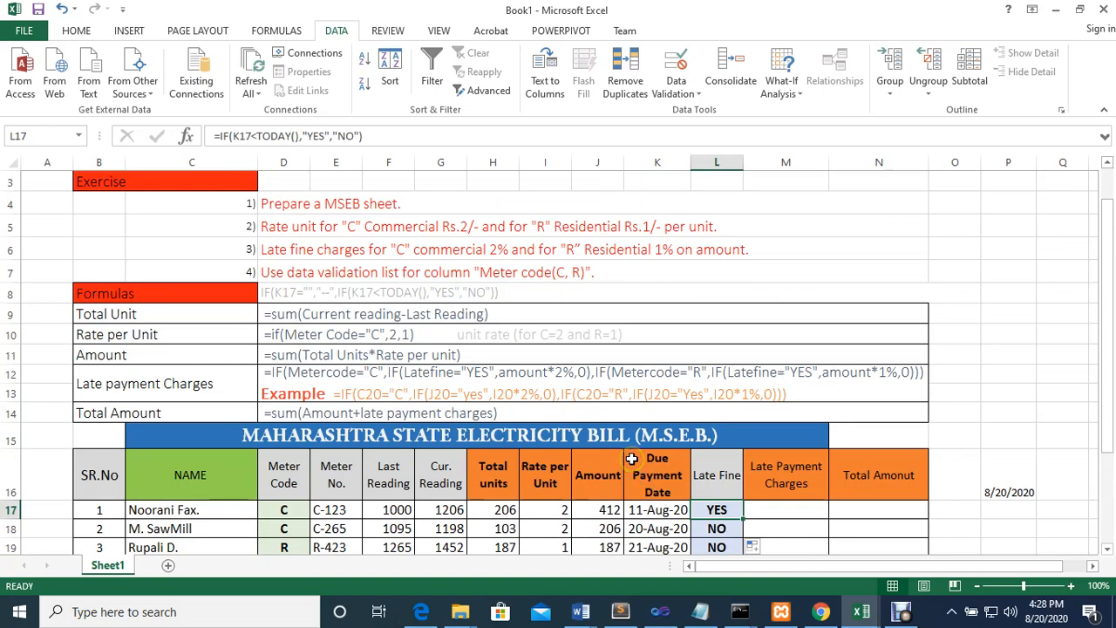
{"action": "scroll", "coordinate": [637, 459], "scroll_direction": "down", "scroll_amount": 1}
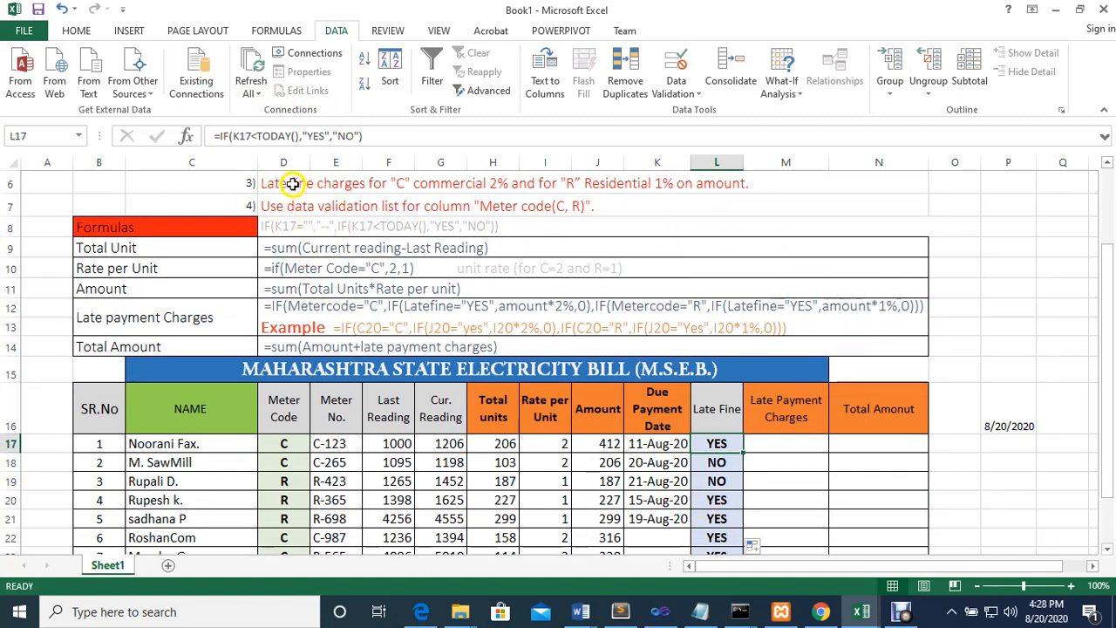
{"action": "left_click", "coordinate": [248, 136]}
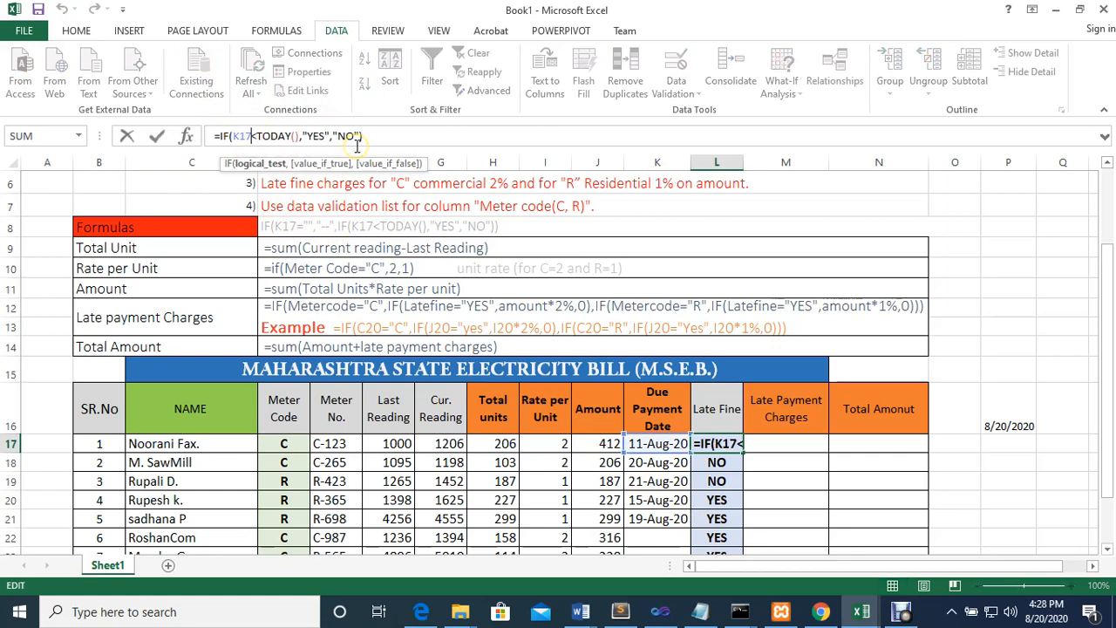
{"action": "type", "text": "=\"\""}
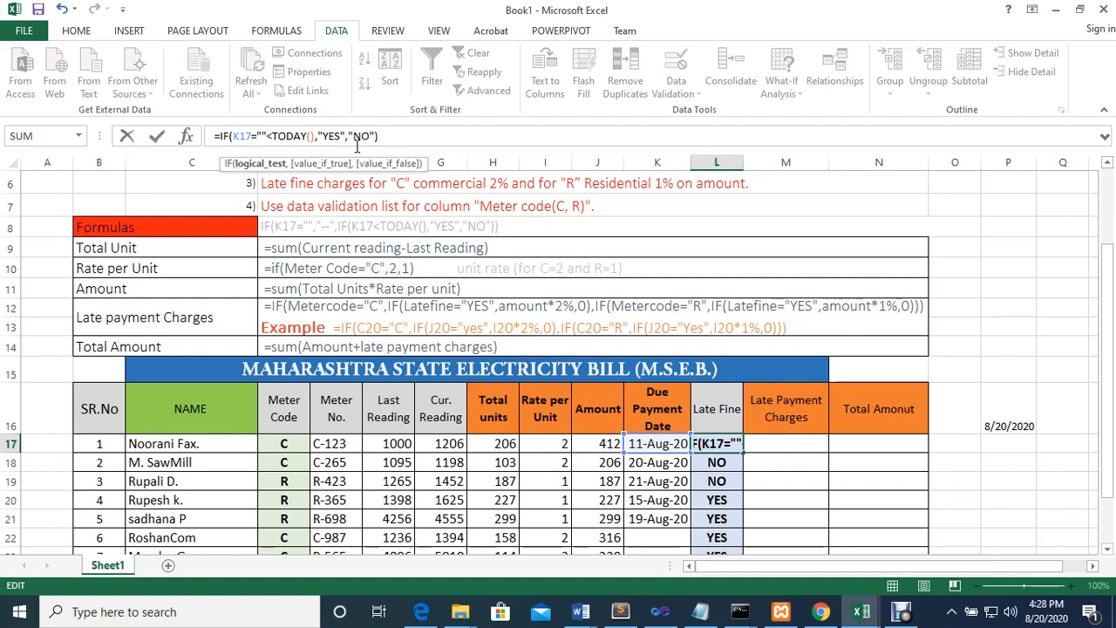
{"action": "type", "text": ","}
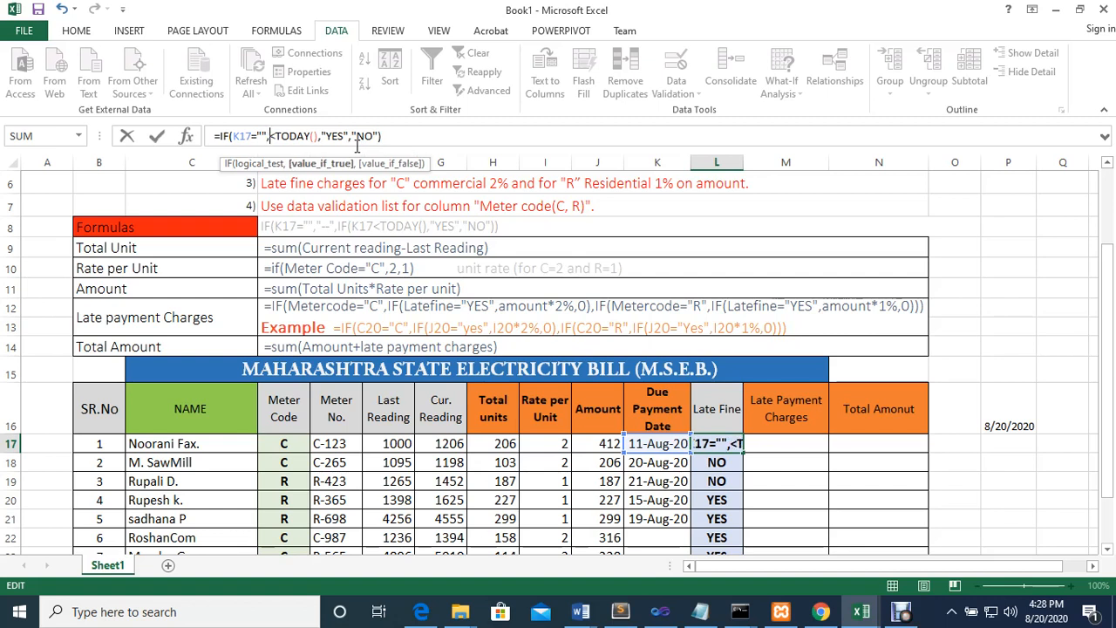
{"action": "type", "text": "i"}
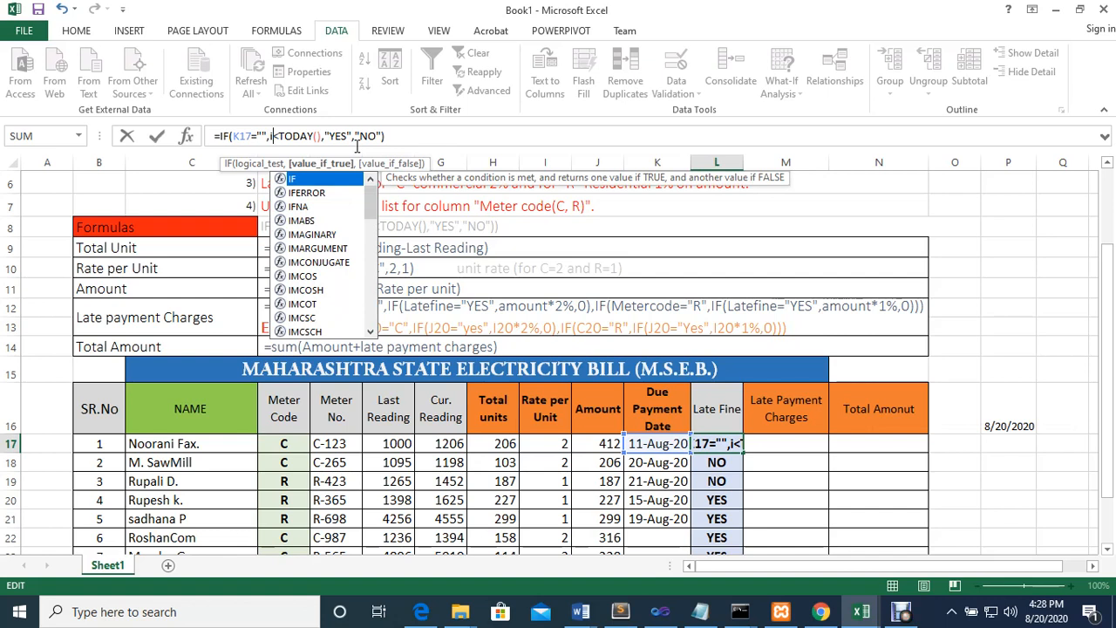
{"action": "type", "text": "f"}
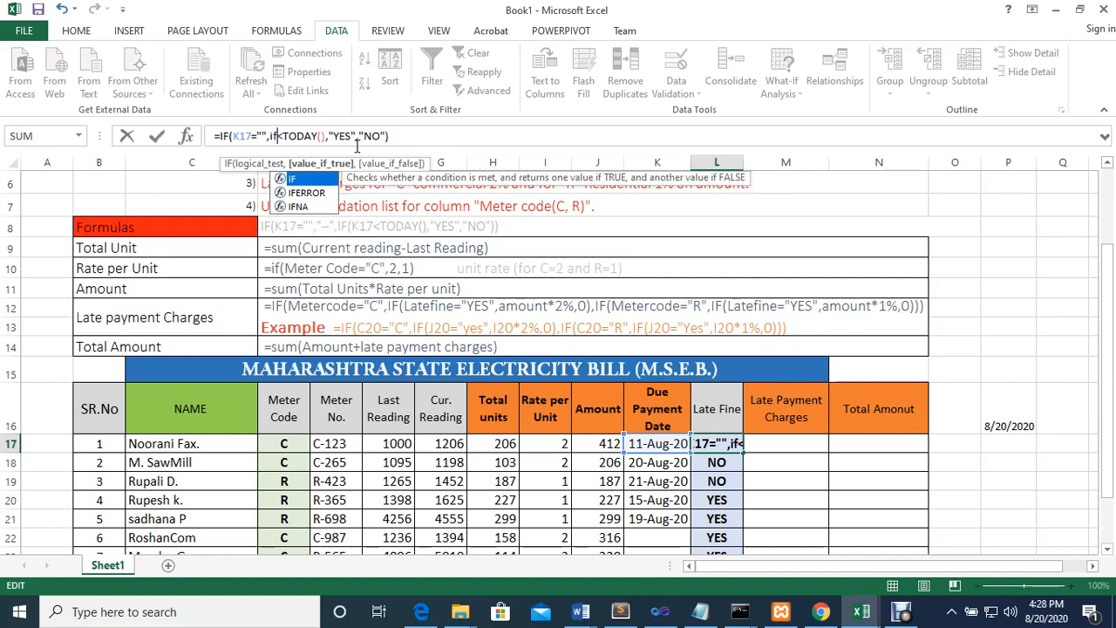
Nest the date comparison in a second IF so that L17 holds =IF(K17="",IF(K17<TODAY(),"YES","NO"))
{"action": "key", "text": "Tab"}
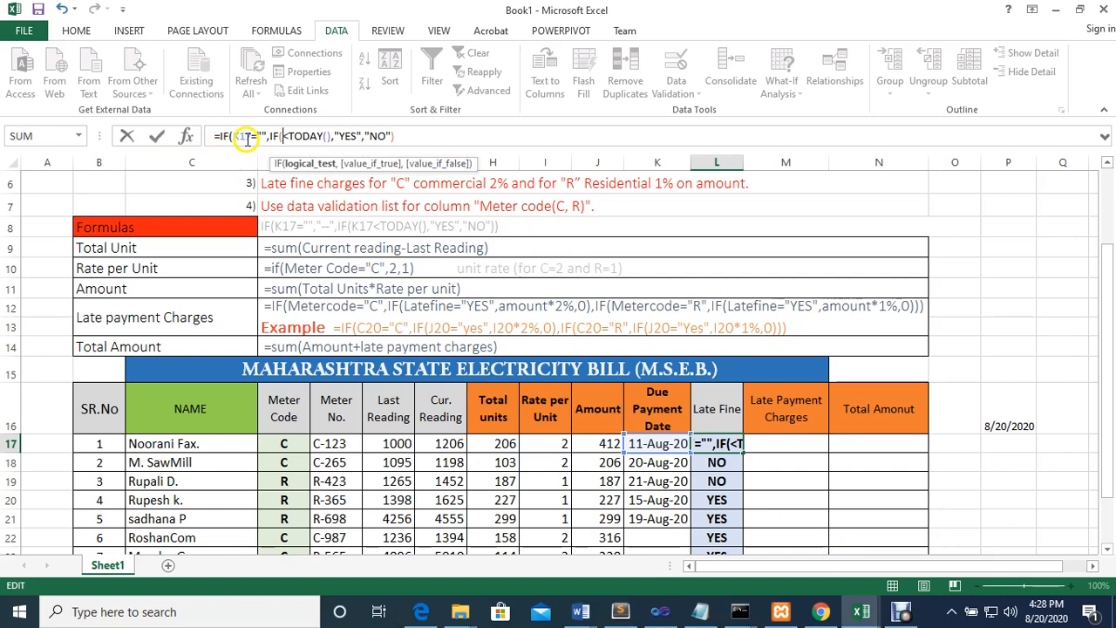
{"action": "type", "text": "k"}
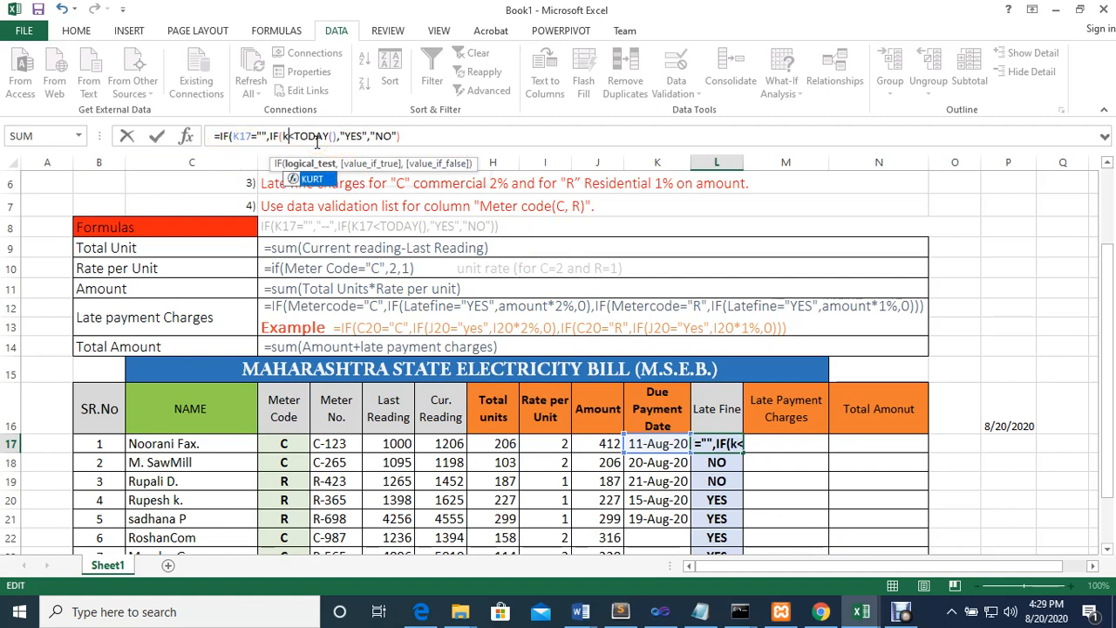
{"action": "type", "text": "17"}
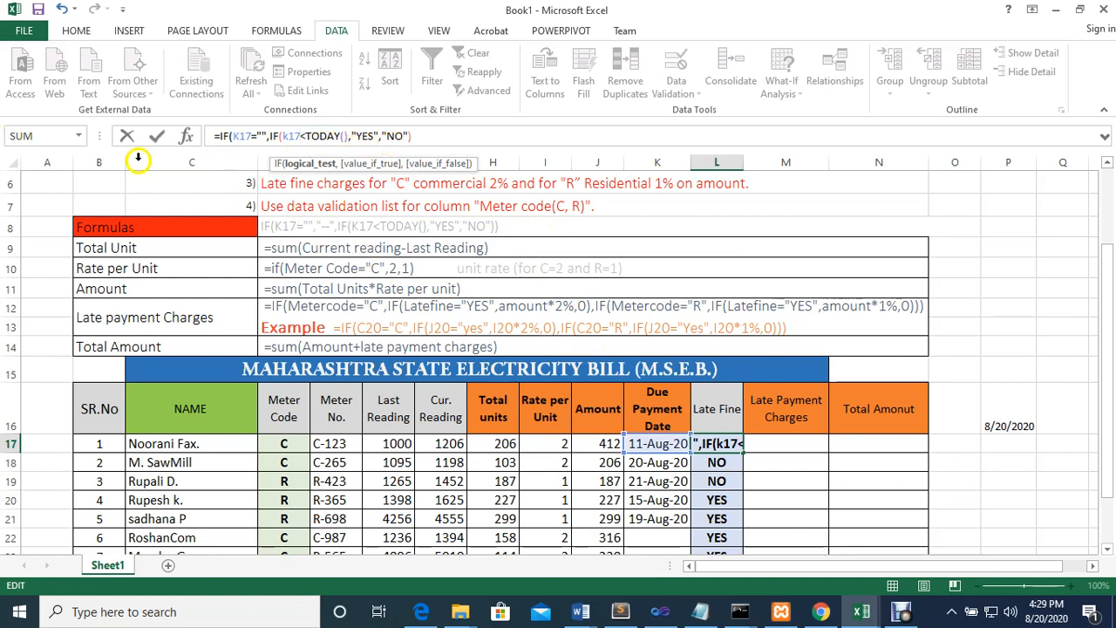
{"action": "left_click", "coordinate": [271, 136]}
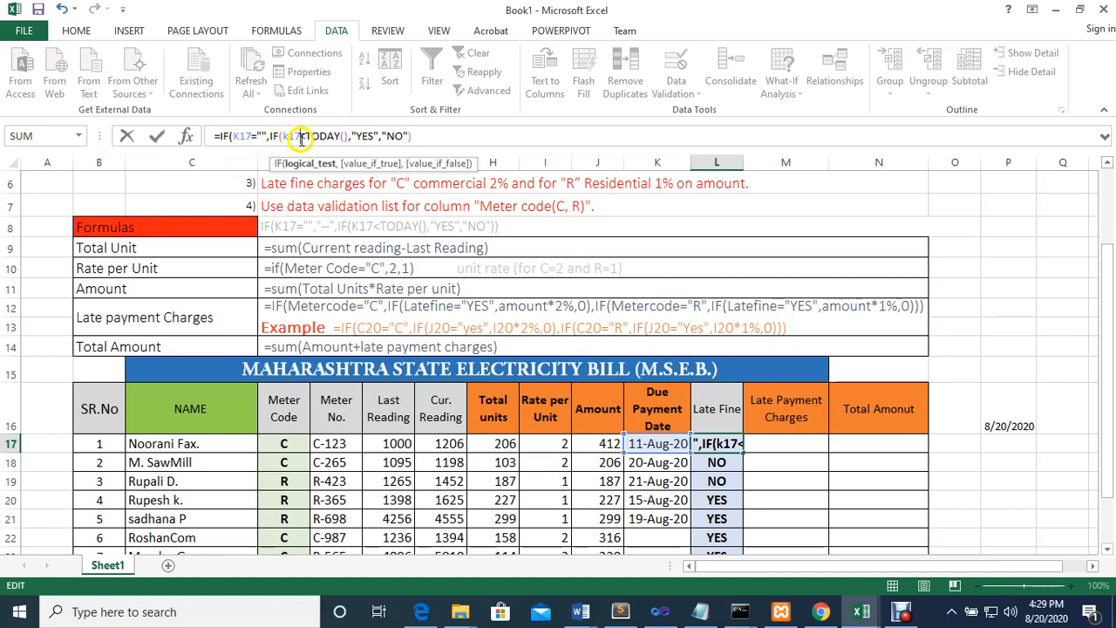
{"action": "left_click", "coordinate": [422, 135]}
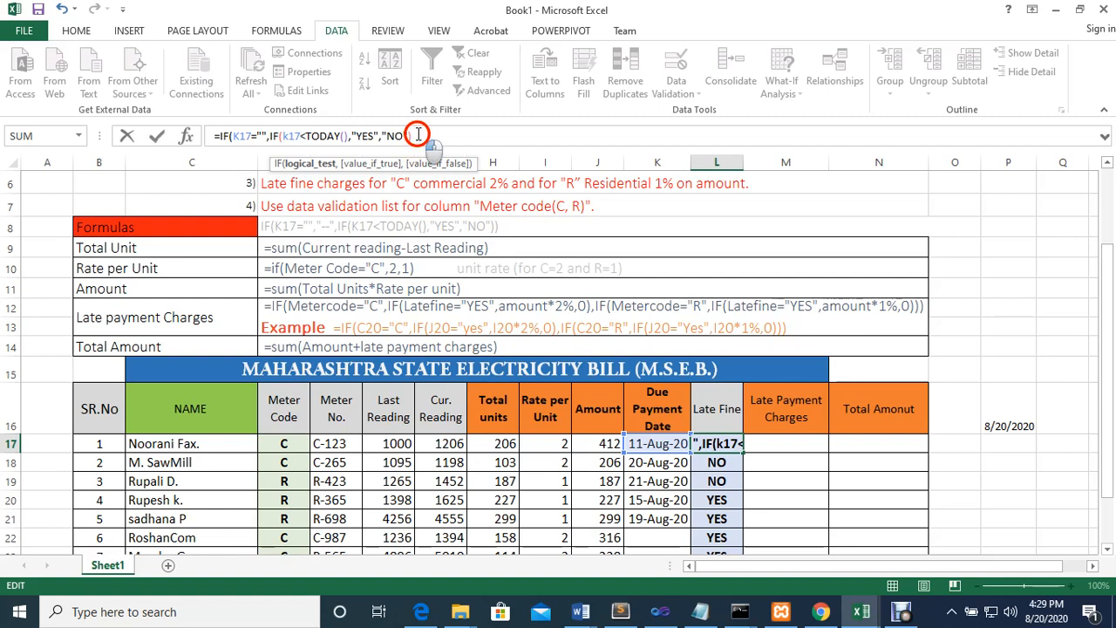
{"action": "type", "text": ")"}
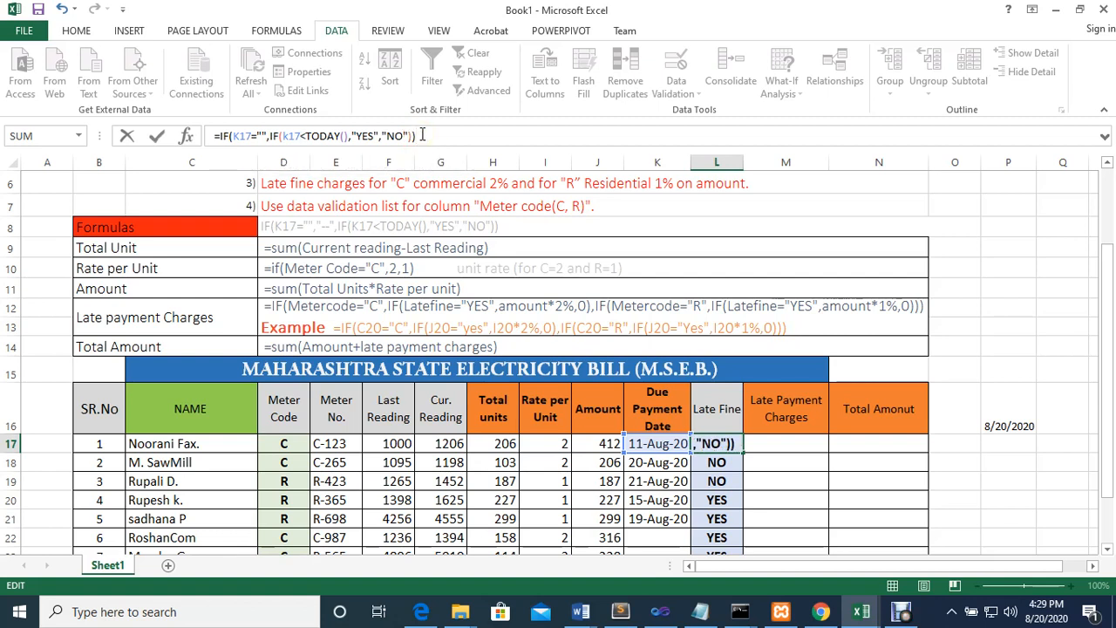
{"action": "key", "text": "Return"}
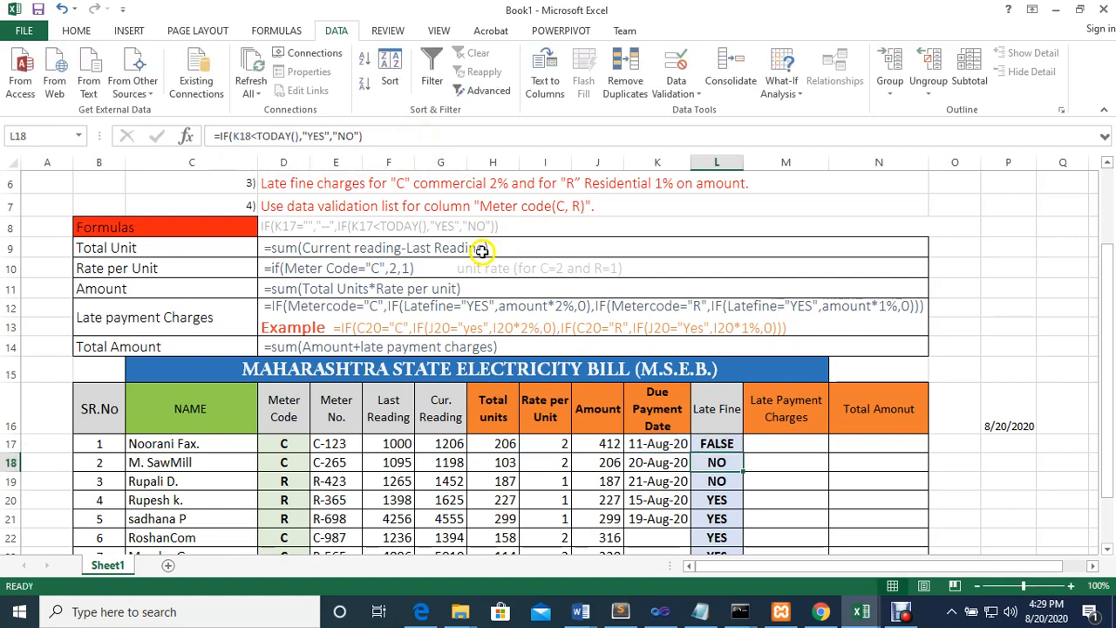
Put "b " between the quotes of the K17 test in L17 and insert "--" as the value if true before the nested IF
{"action": "left_click", "coordinate": [716, 443]}
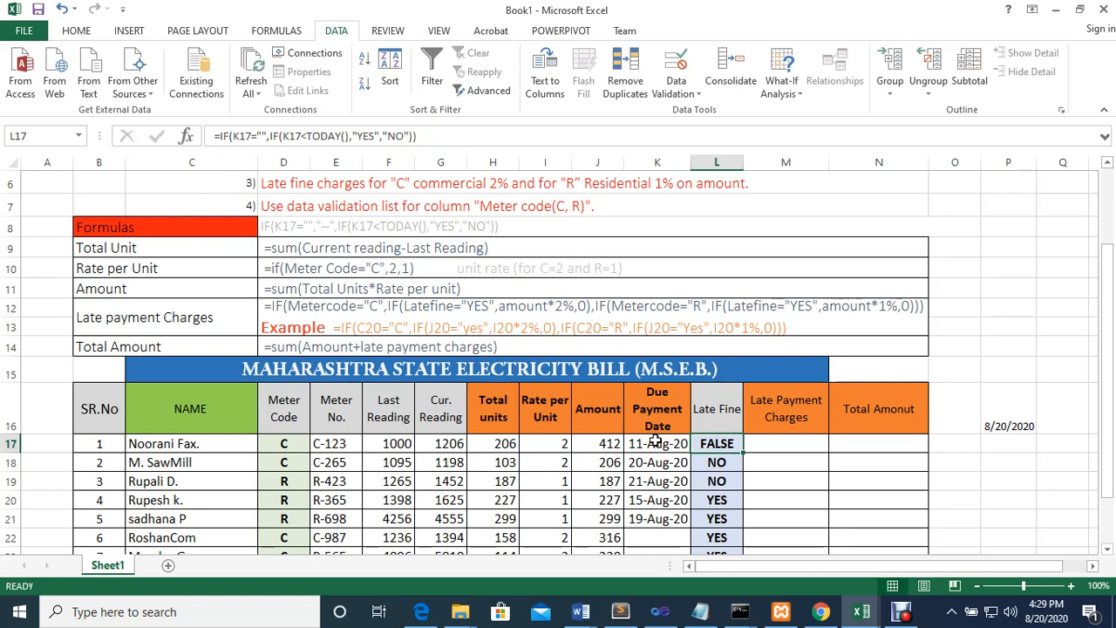
{"action": "left_click", "coordinate": [264, 137]}
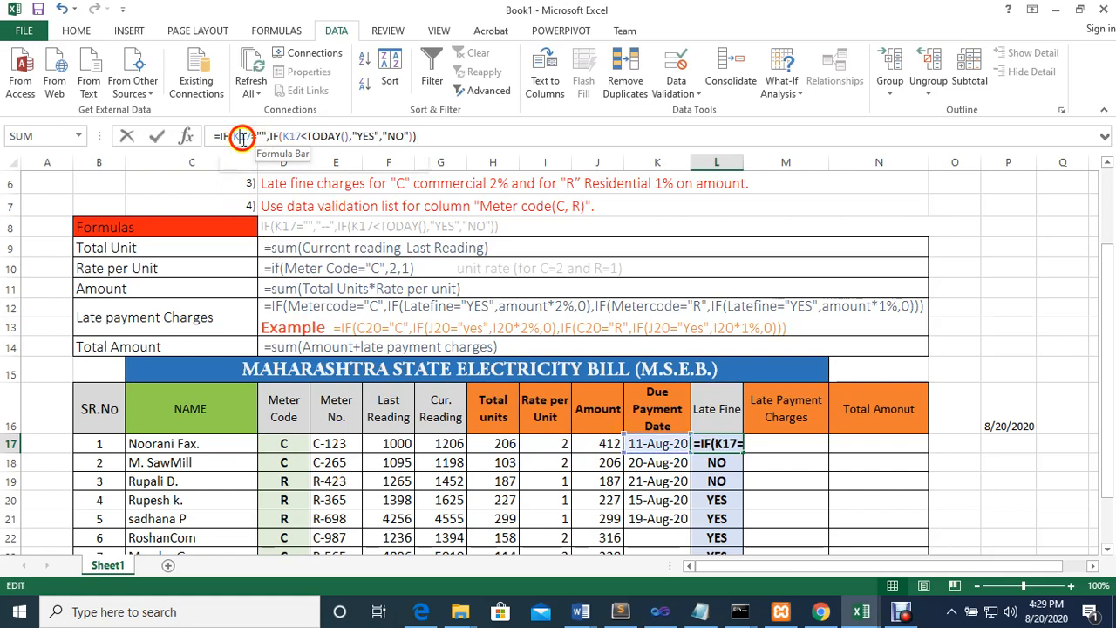
{"action": "left_click", "coordinate": [251, 166]}
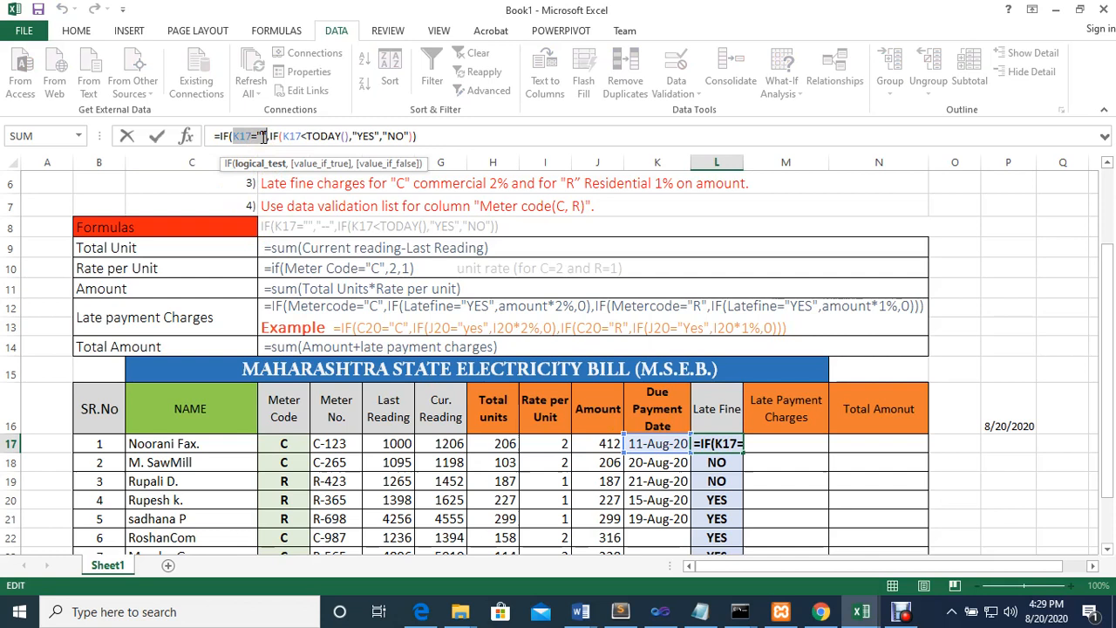
{"action": "left_click", "coordinate": [262, 137]}
{"action": "type", "text": "b"}
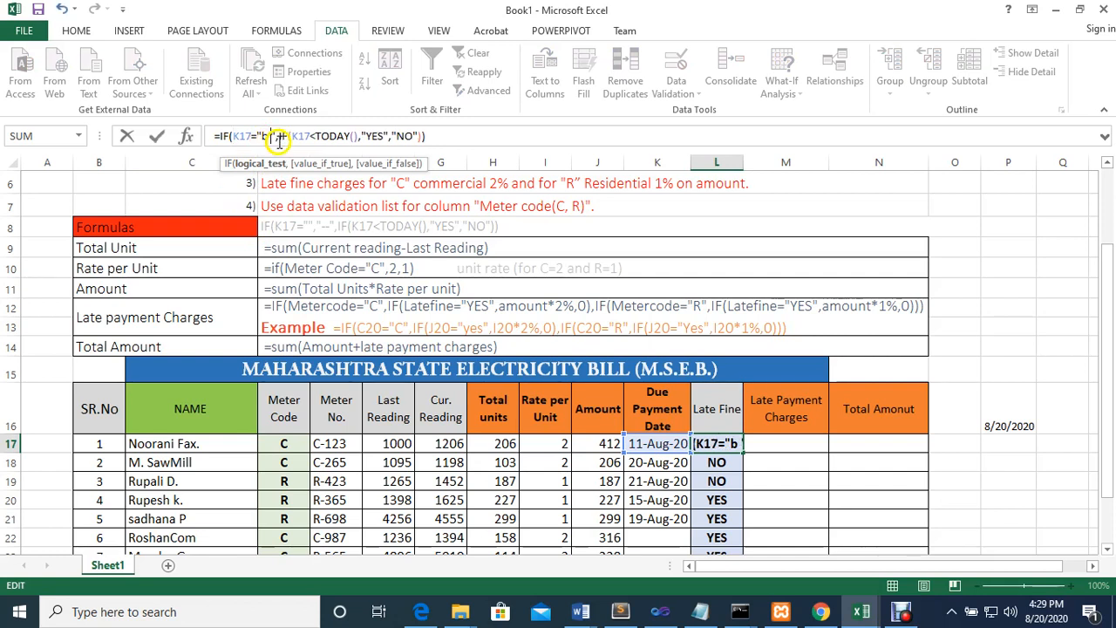
{"action": "left_click", "coordinate": [276, 137]}
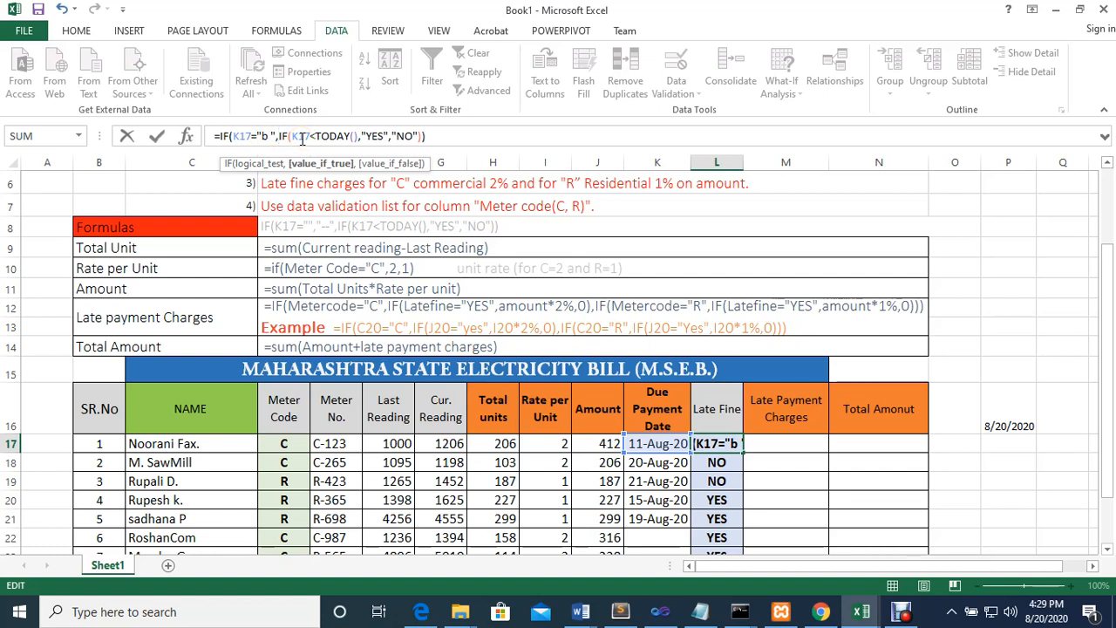
{"action": "type", "text": "\""}
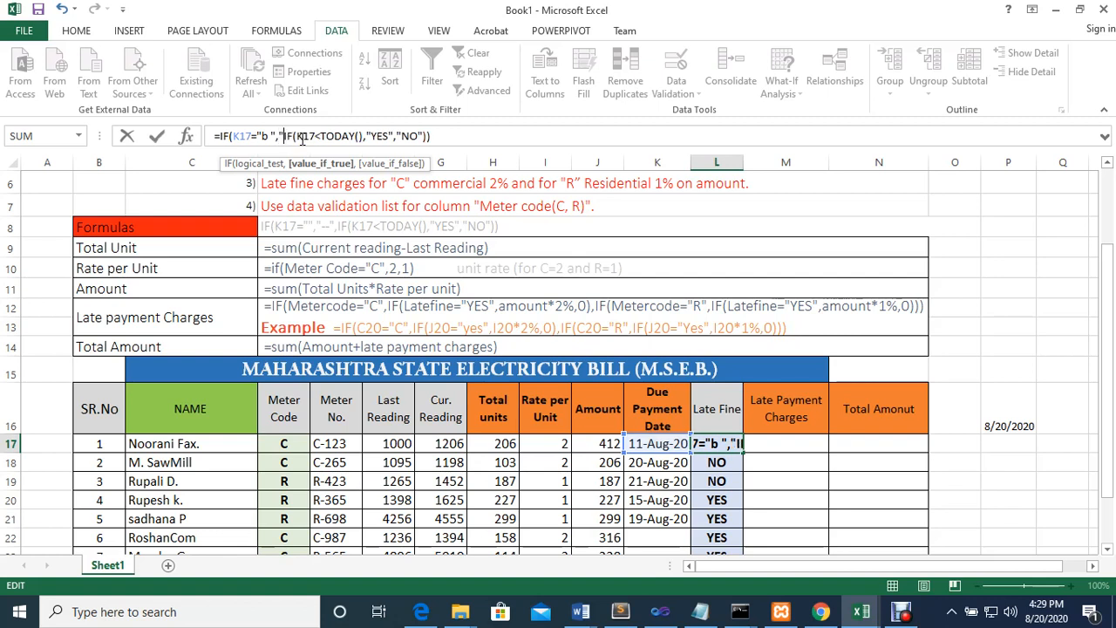
{"action": "type", "text": "--"}
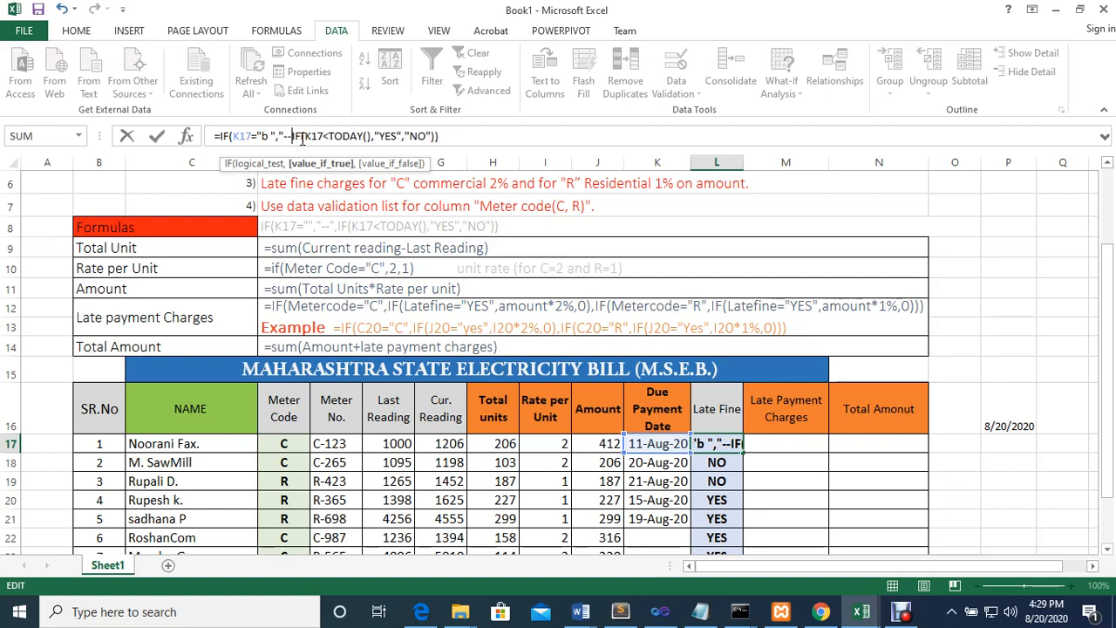
{"action": "type", "text": "\","}
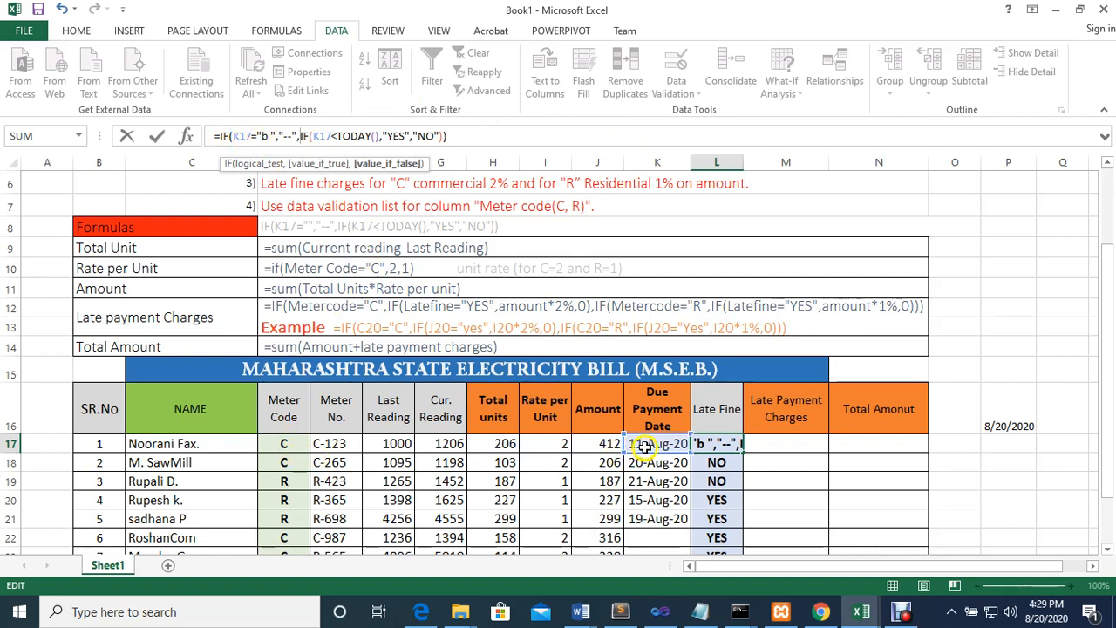
Remove the letter b from the K17 test and enter the L17 formula as =IF(K17=" ","--",IF(K17<TODAY(),"YES","NO"))
{"action": "left_click", "coordinate": [266, 136]}
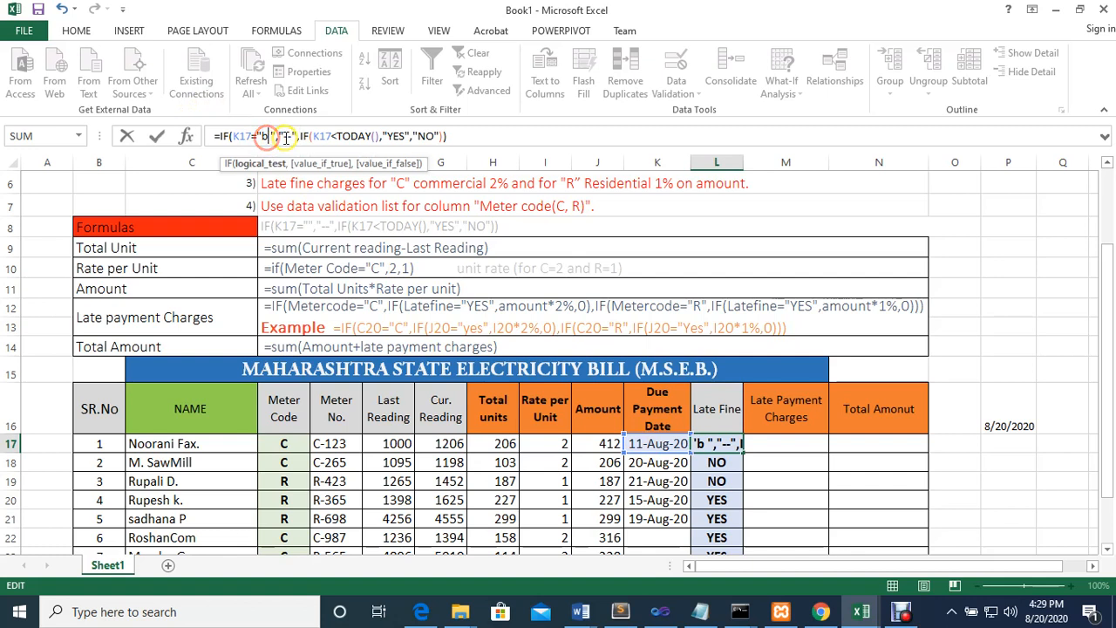
{"action": "key", "text": "BackSpace"}
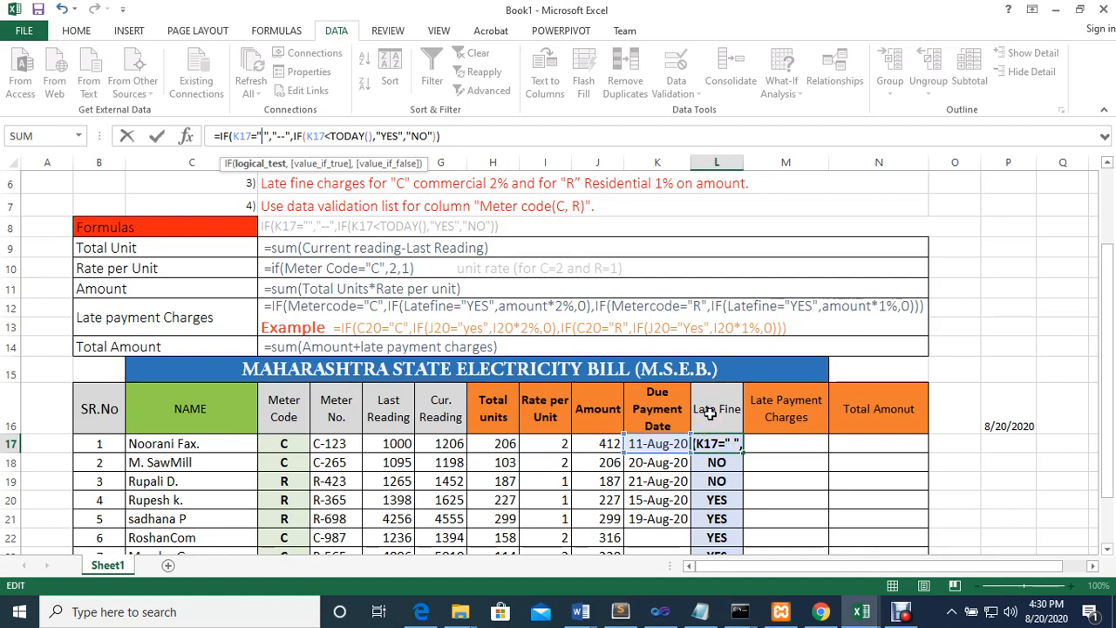
{"action": "key", "text": "Return"}
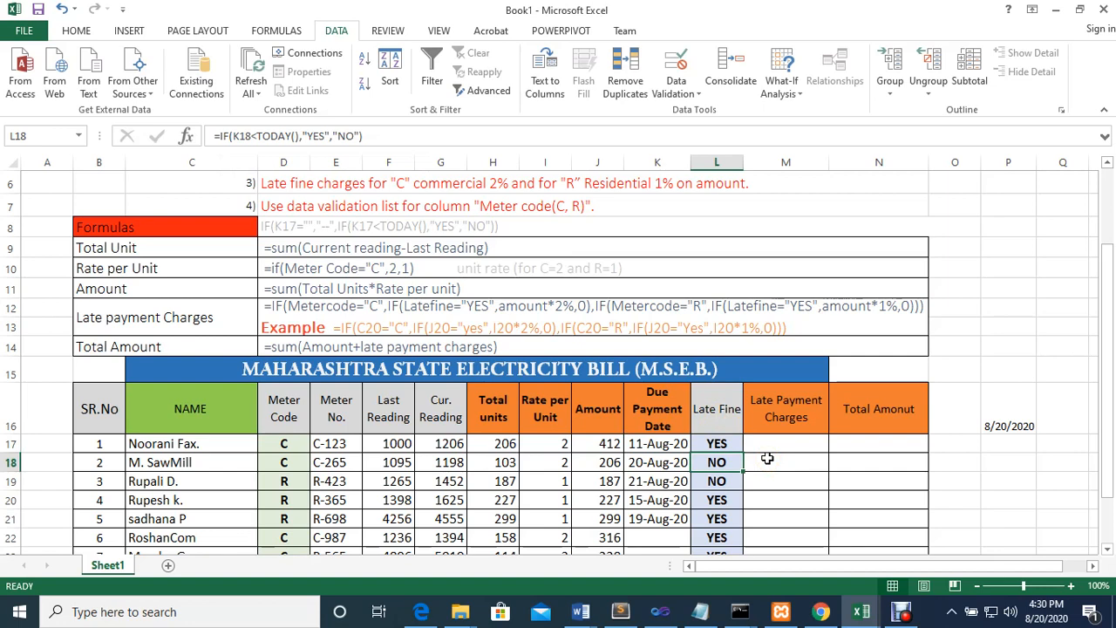
Copy the nested Late Fine formula from L17 down to L25 and check the copied formula in L22
{"action": "left_click", "coordinate": [723, 444]}
{"action": "left_click_drag", "start_coordinate": [746, 457], "coordinate": [740, 533]}
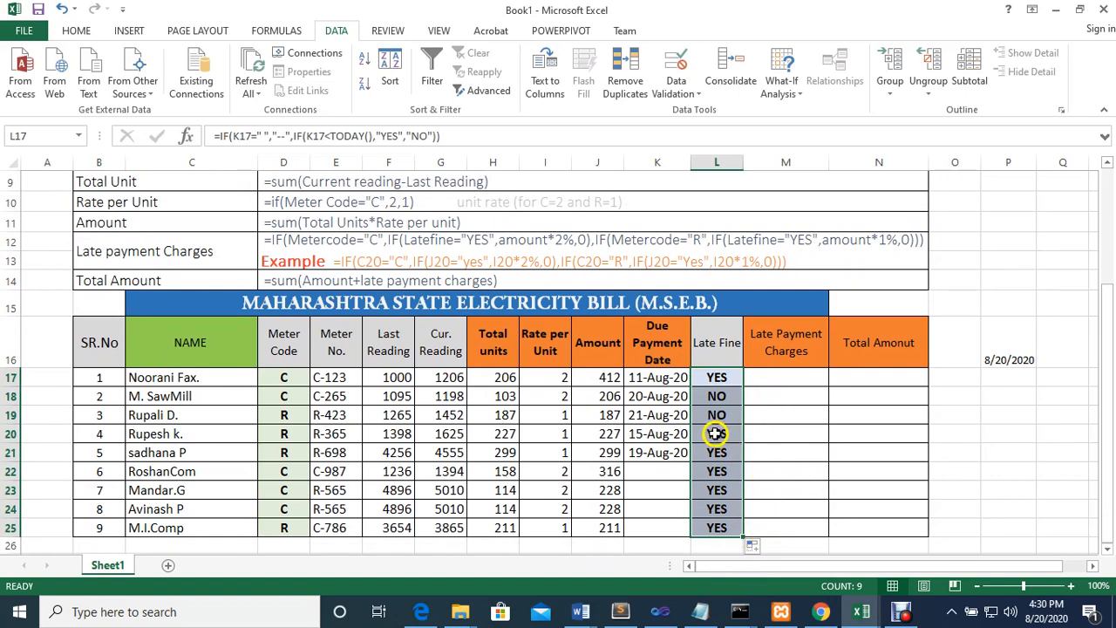
{"action": "left_click", "coordinate": [721, 376]}
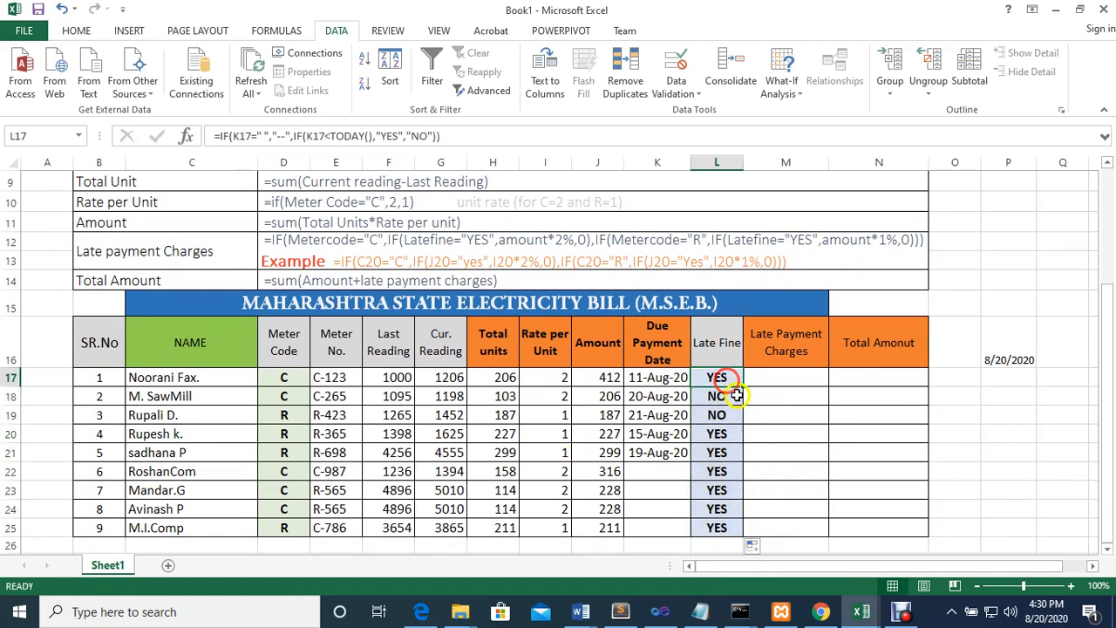
{"action": "left_click_drag", "start_coordinate": [741, 387], "coordinate": [736, 531]}
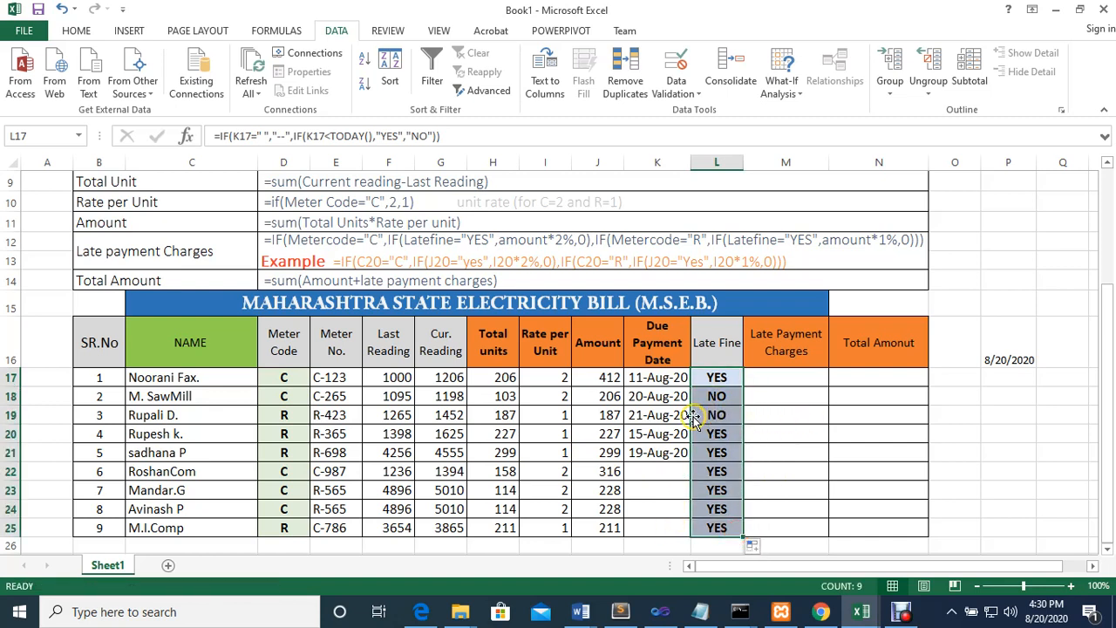
{"action": "left_click", "coordinate": [719, 471]}
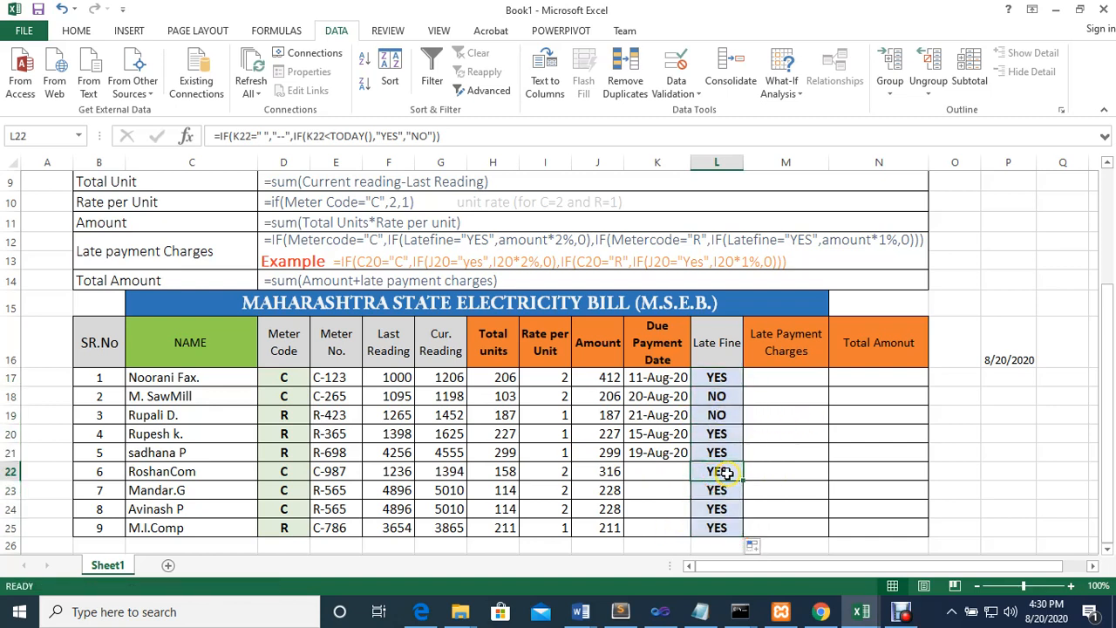
{"action": "scroll", "coordinate": [714, 469], "scroll_direction": "up", "scroll_amount": 2}
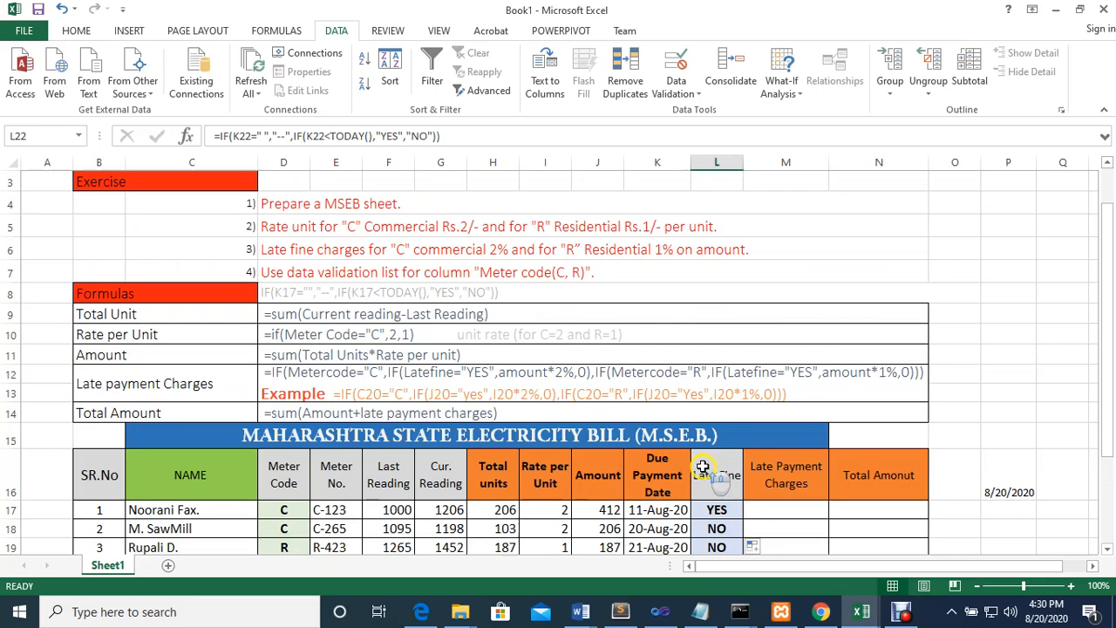
Remove the space between the quotes of the K22 test in L22, and copy the L17 formula down to L25
{"action": "scroll", "coordinate": [703, 468], "scroll_direction": "down", "scroll_amount": 1}
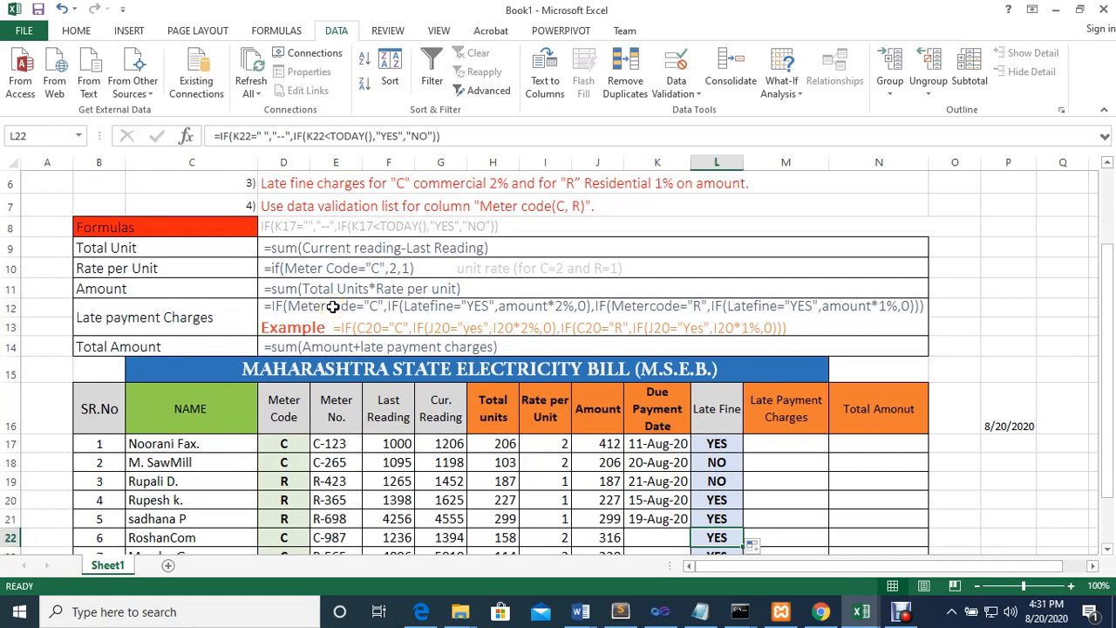
{"action": "left_click", "coordinate": [265, 135]}
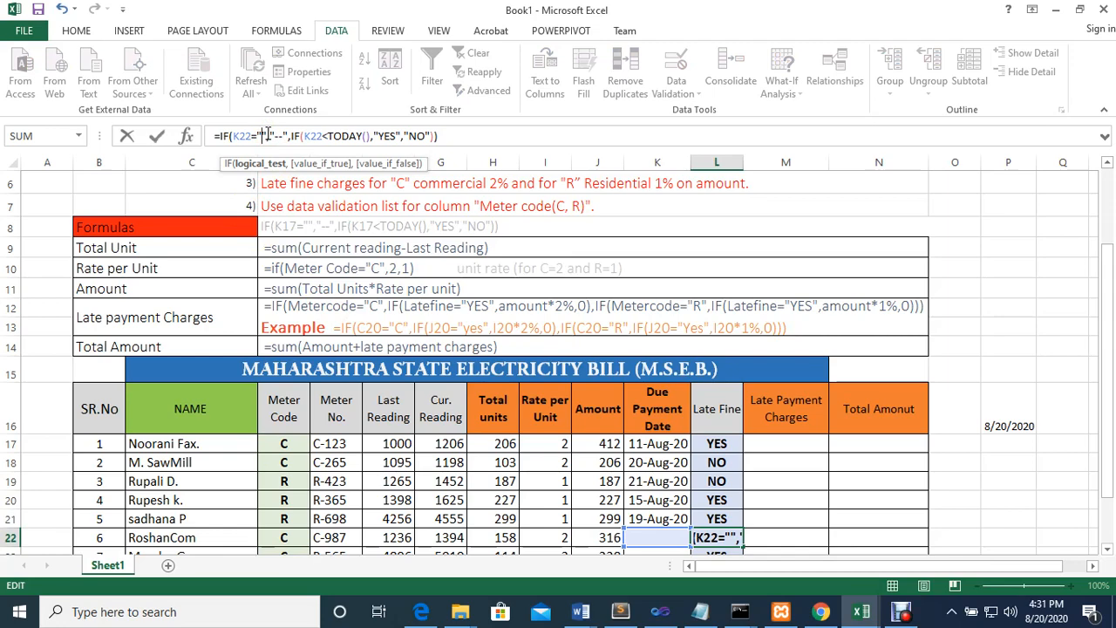
{"action": "key", "text": "Return"}
{"action": "scroll", "coordinate": [710, 506], "scroll_direction": "down", "scroll_amount": 1}
{"action": "left_click", "coordinate": [720, 353]}
{"action": "left_click_drag", "start_coordinate": [743, 367], "coordinate": [752, 512]}
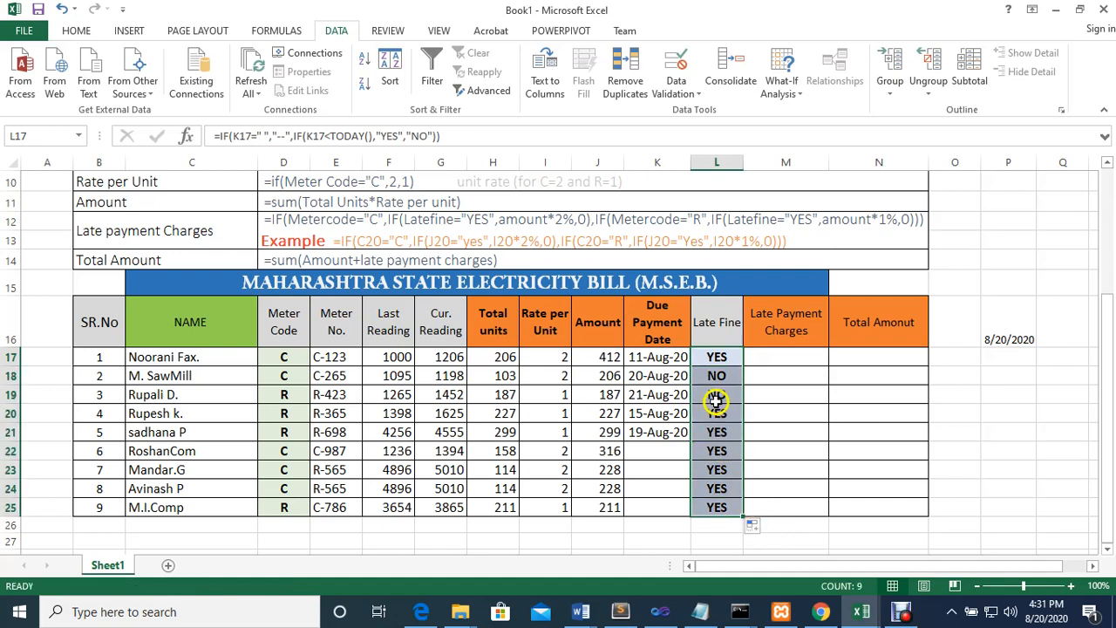
Change L17 to =IF(K17="","--",IF(K17<TODAY(),"YES","NO")) and copy it down to L25
{"action": "left_click", "coordinate": [715, 354]}
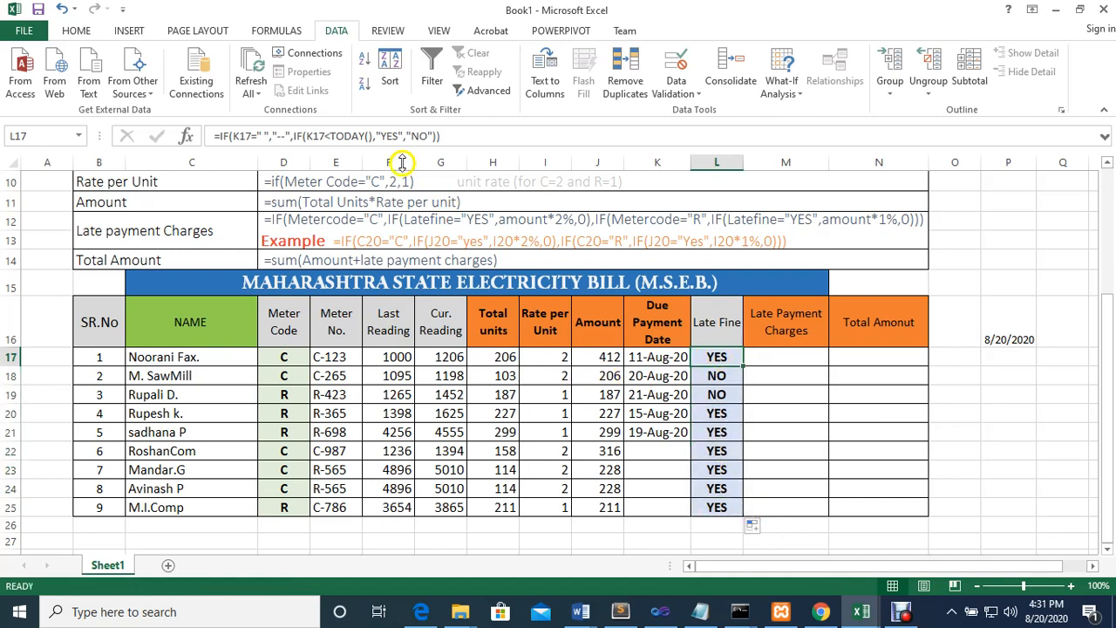
{"action": "left_click", "coordinate": [274, 137]}
{"action": "key", "text": "BackSpace"}
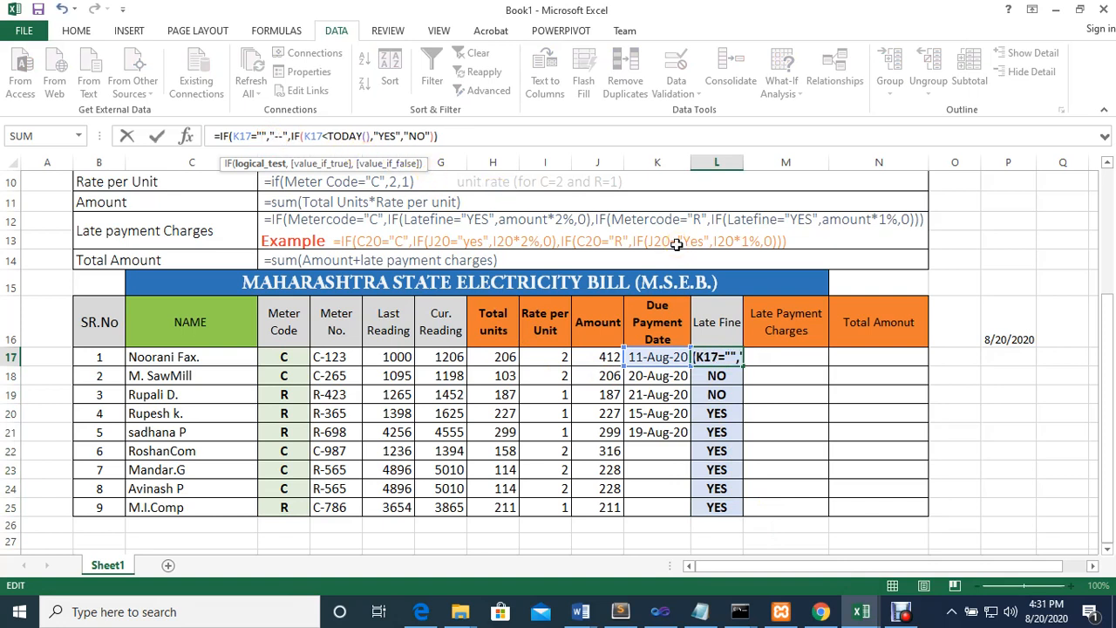
{"action": "key", "text": "Return"}
{"action": "left_click", "coordinate": [720, 357]}
{"action": "left_click_drag", "start_coordinate": [740, 366], "coordinate": [740, 508]}
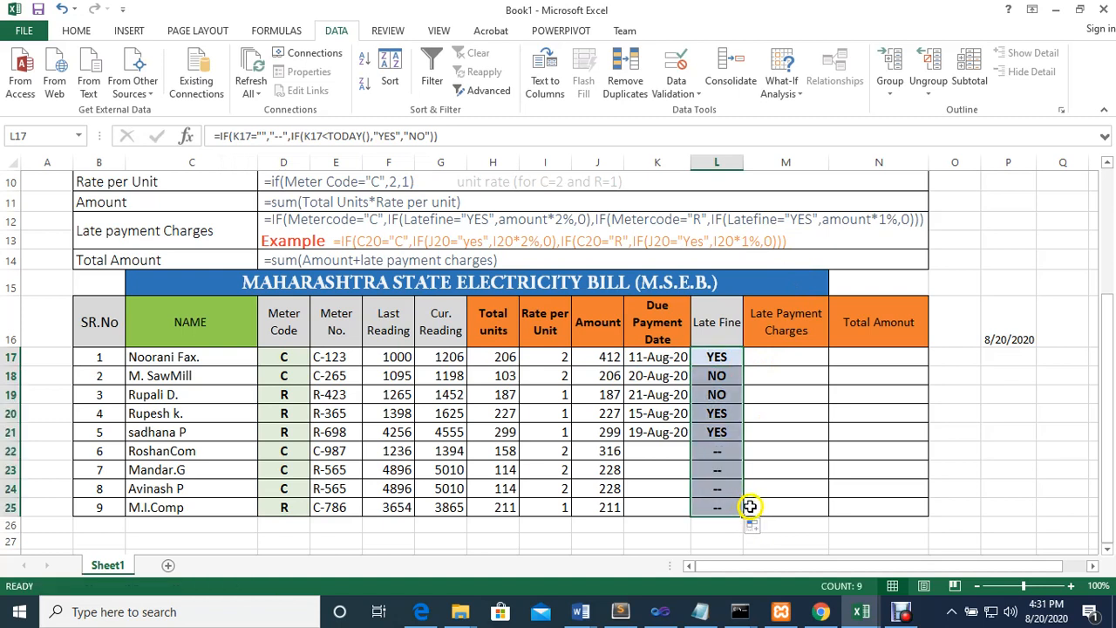
Examine each argument of the nested Late Fine formula in L22, from the blank test to the YES and NO values
{"action": "left_click", "coordinate": [719, 452]}
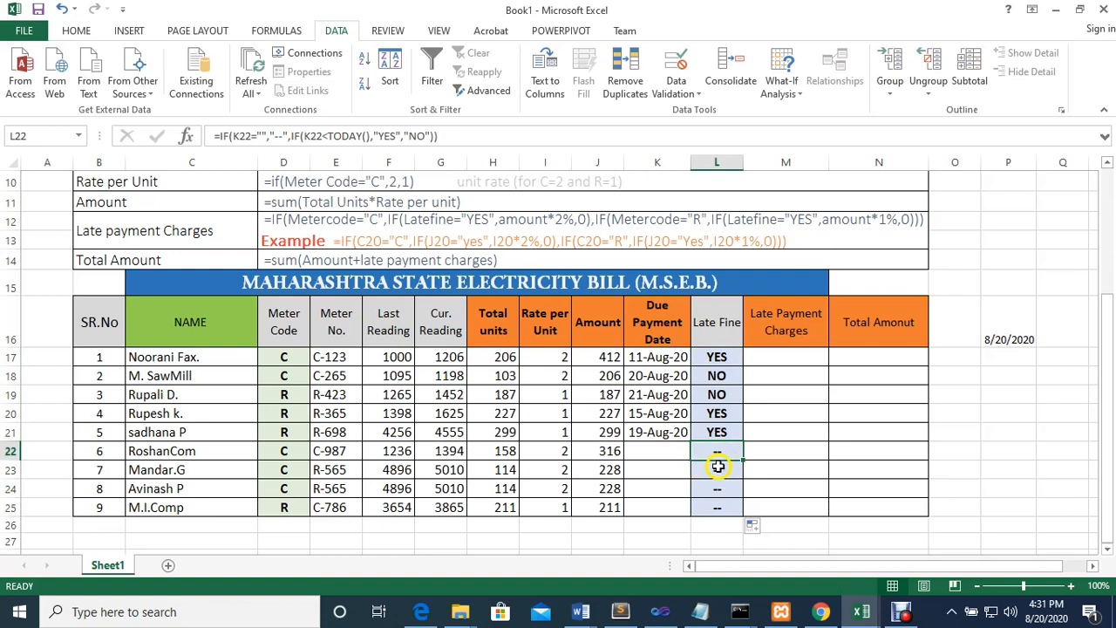
{"action": "left_click", "coordinate": [239, 136]}
{"action": "left_click", "coordinate": [256, 164]}
{"action": "left_click", "coordinate": [301, 164]}
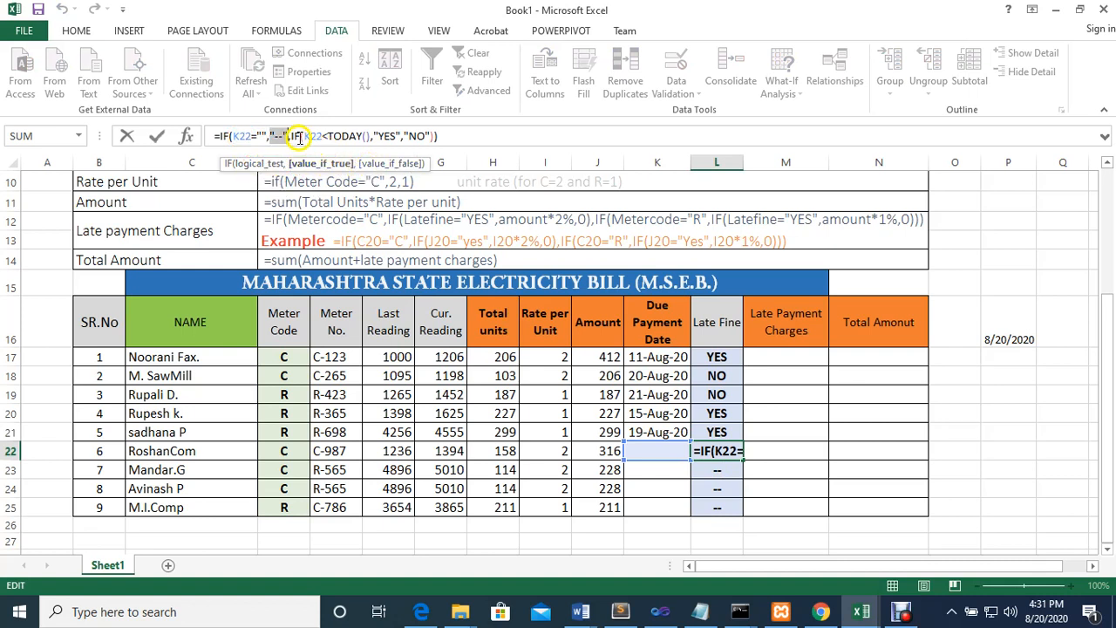
{"action": "left_click", "coordinate": [299, 137]}
{"action": "left_click", "coordinate": [266, 164]}
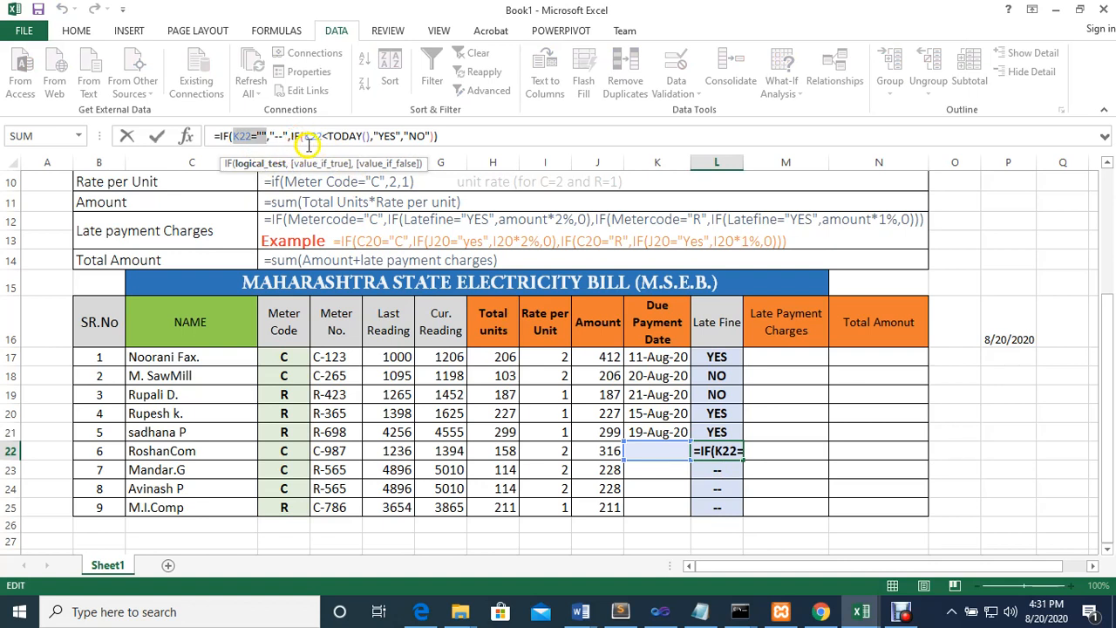
{"action": "left_click_drag", "start_coordinate": [310, 141], "coordinate": [315, 143]}
{"action": "left_click", "coordinate": [328, 163]}
{"action": "left_click", "coordinate": [381, 164]}
{"action": "left_click", "coordinate": [459, 164]}
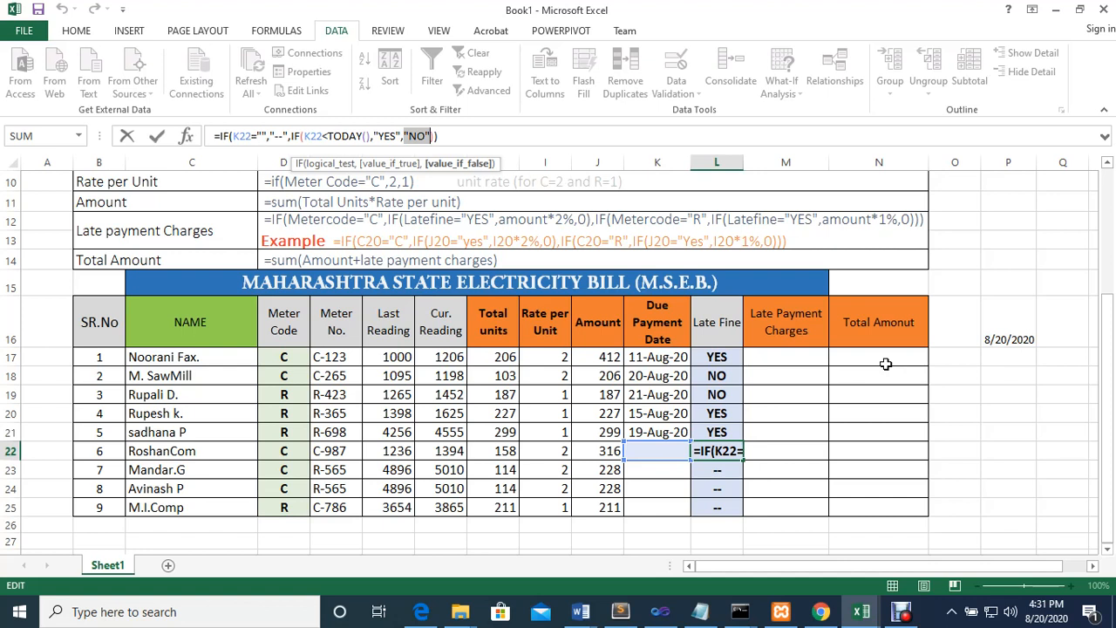
{"action": "key", "text": "Return"}
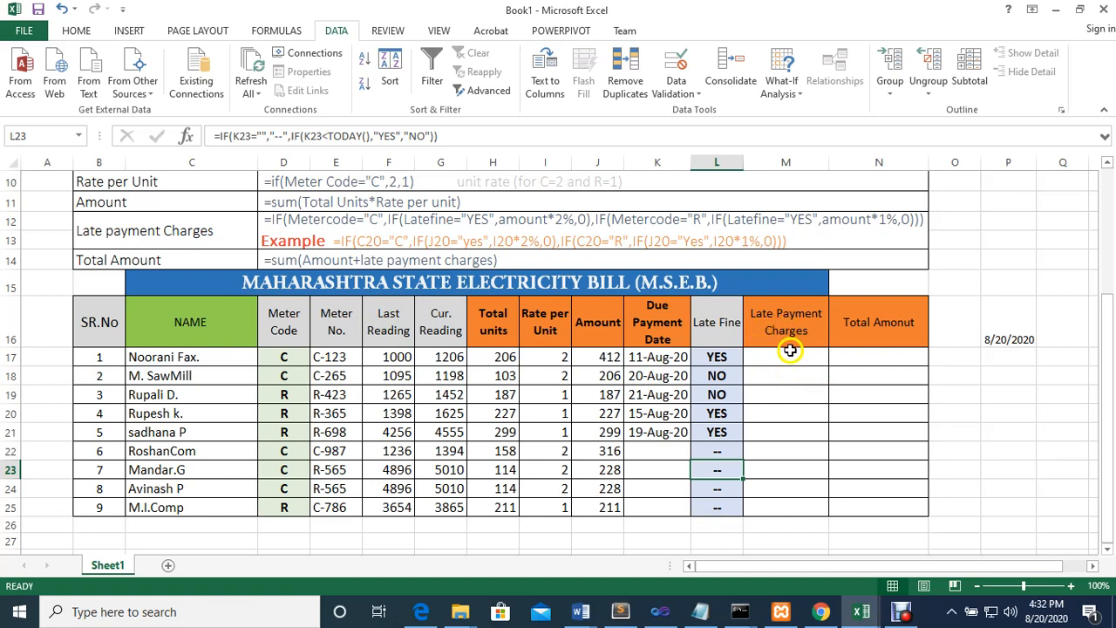
Begin the Late Payment Charges formula in M17 with =IF(D17="C",IF( to test the meter code for commercial
{"action": "left_click", "coordinate": [784, 360]}
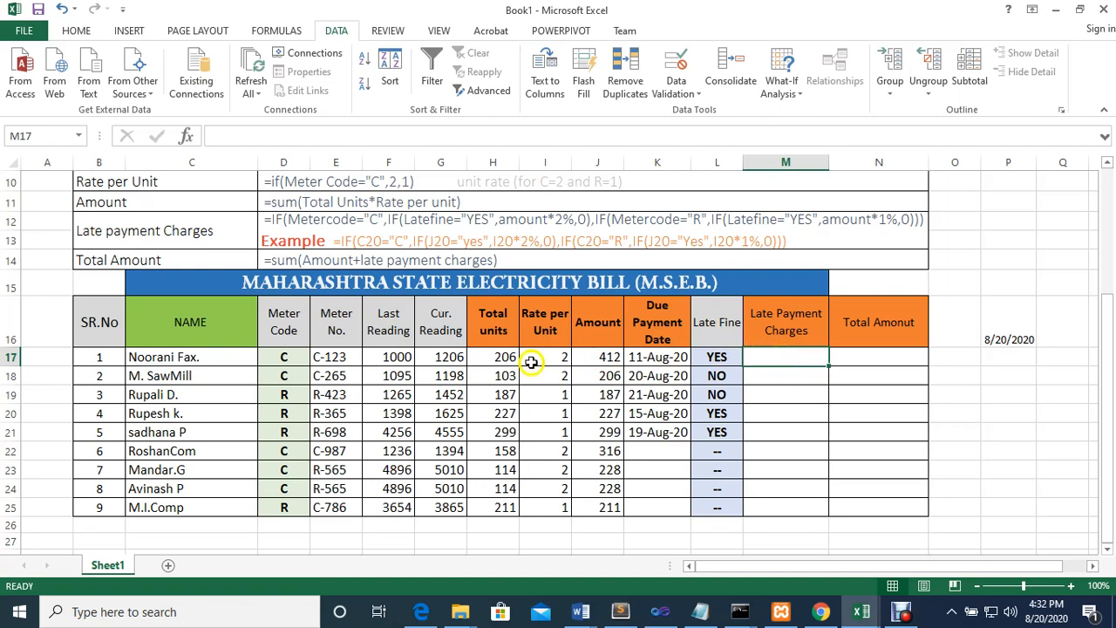
{"action": "type", "text": "="}
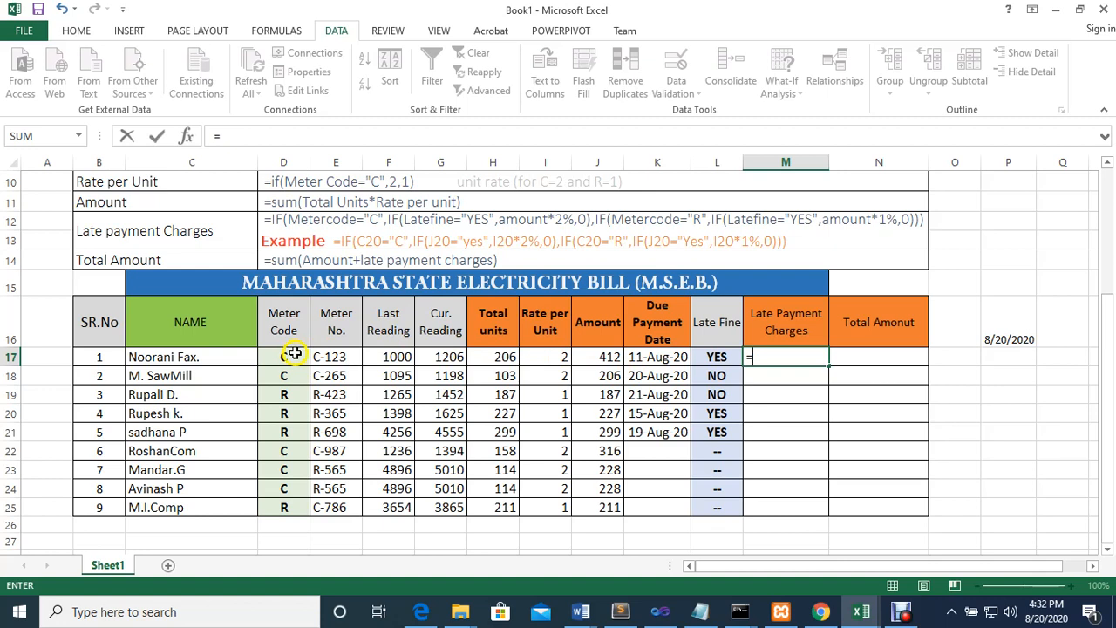
{"action": "type", "text": "IF("}
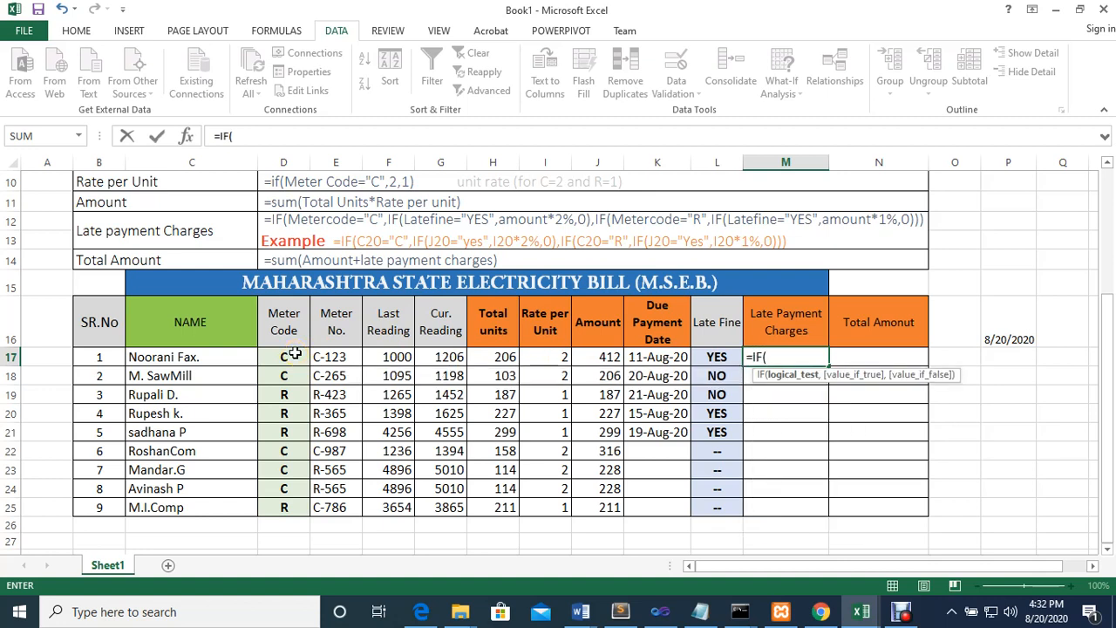
{"action": "left_click", "coordinate": [284, 360]}
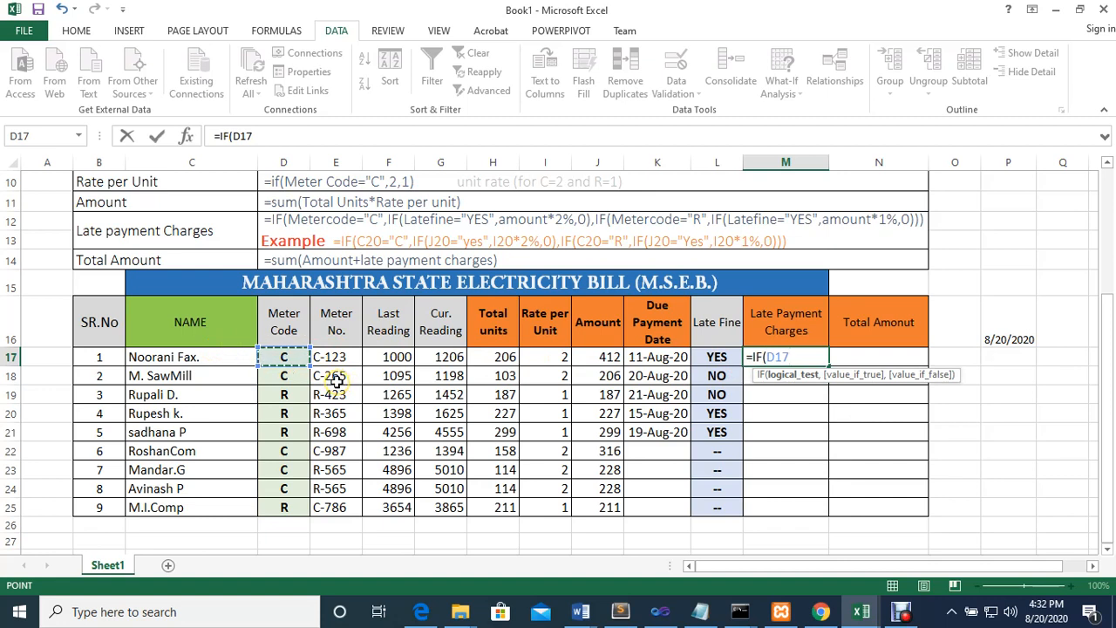
{"action": "type", "text": "="}
{"action": "type", "text": "C"}
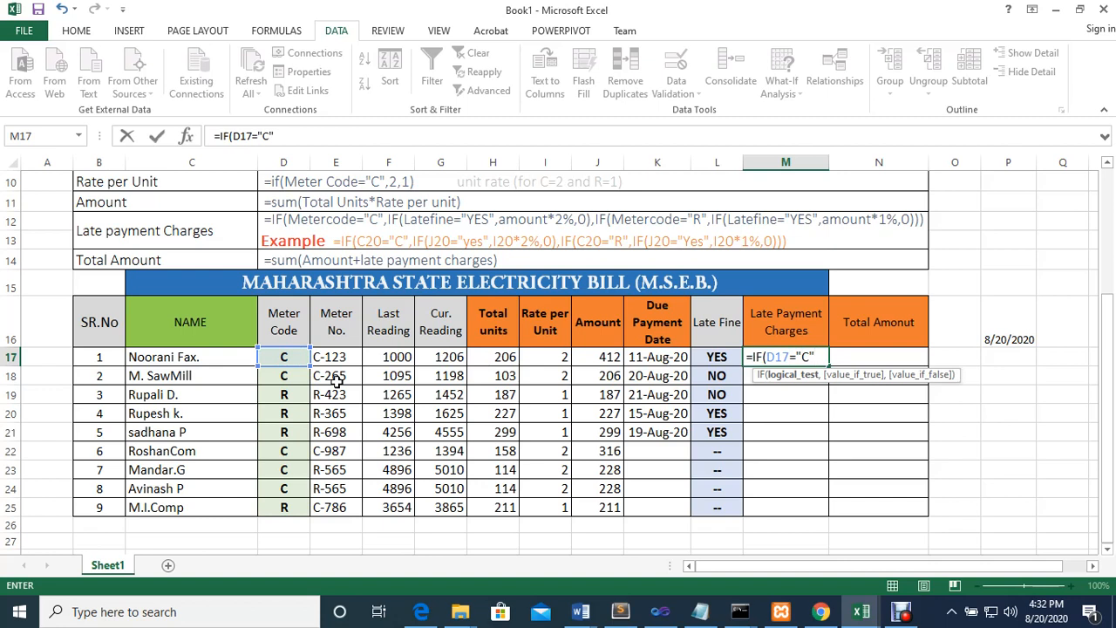
{"action": "type", "text": ",IF("}
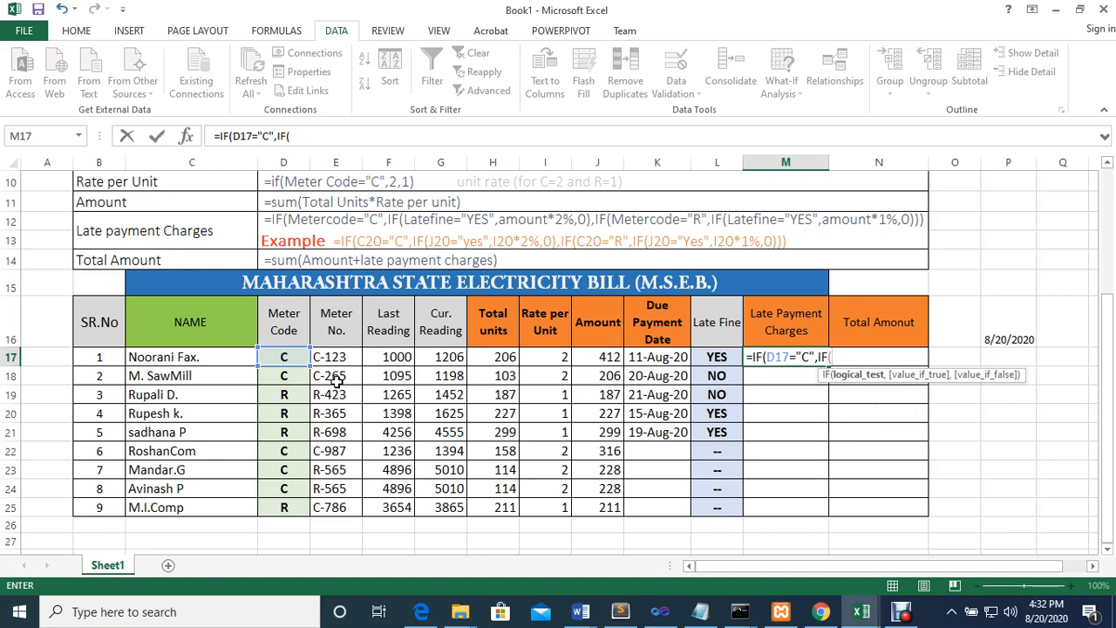
Complete the nested IF in M17 with L17="YES",J17*2%,0) and add a comma for the outer value if false
{"action": "left_click", "coordinate": [715, 357]}
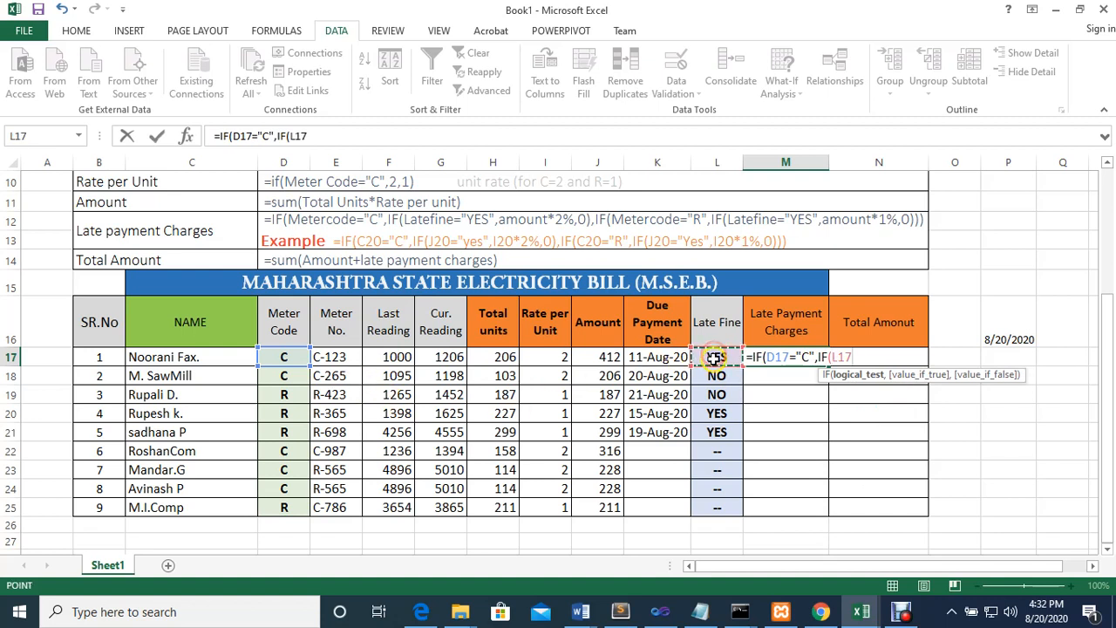
{"action": "type", "text": "="}
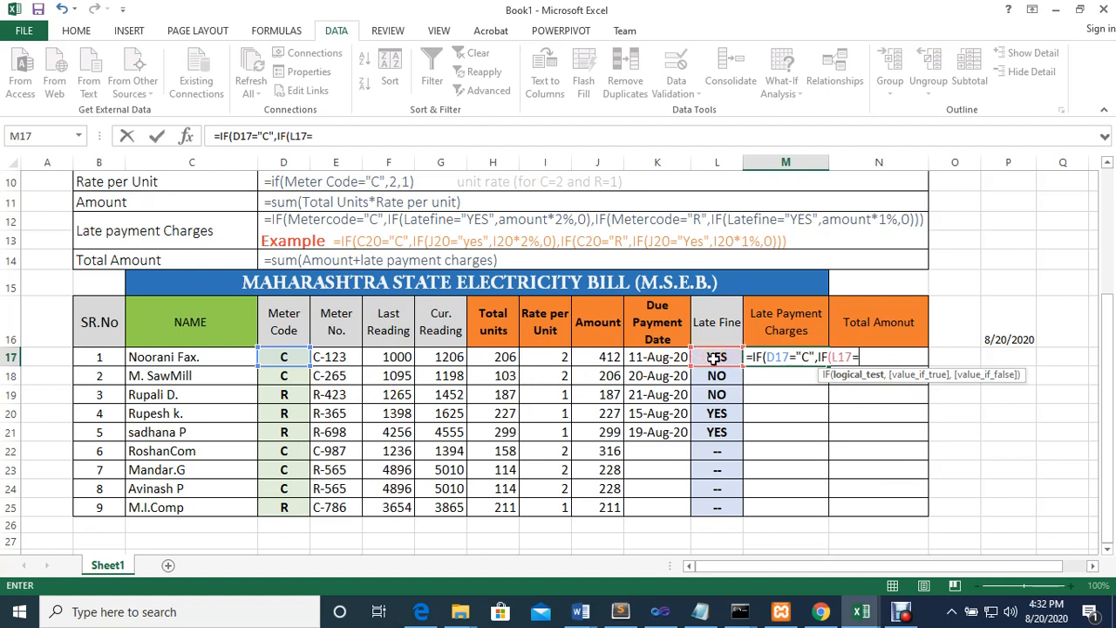
{"action": "type", "text": "\"YES\","}
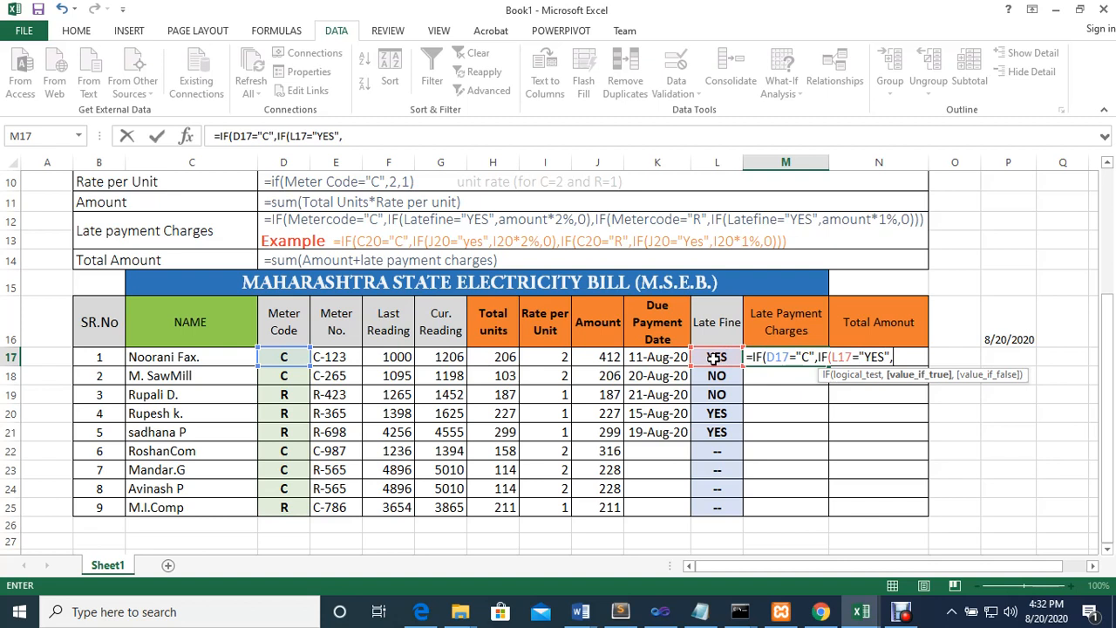
{"action": "left_click", "coordinate": [608, 357]}
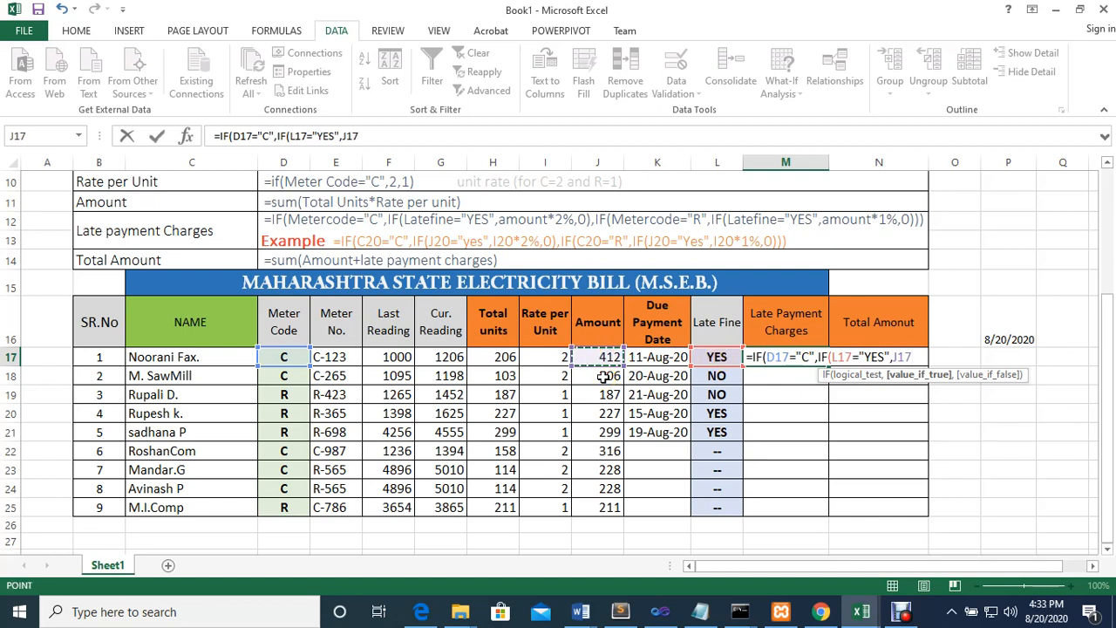
{"action": "type", "text": "*2%"}
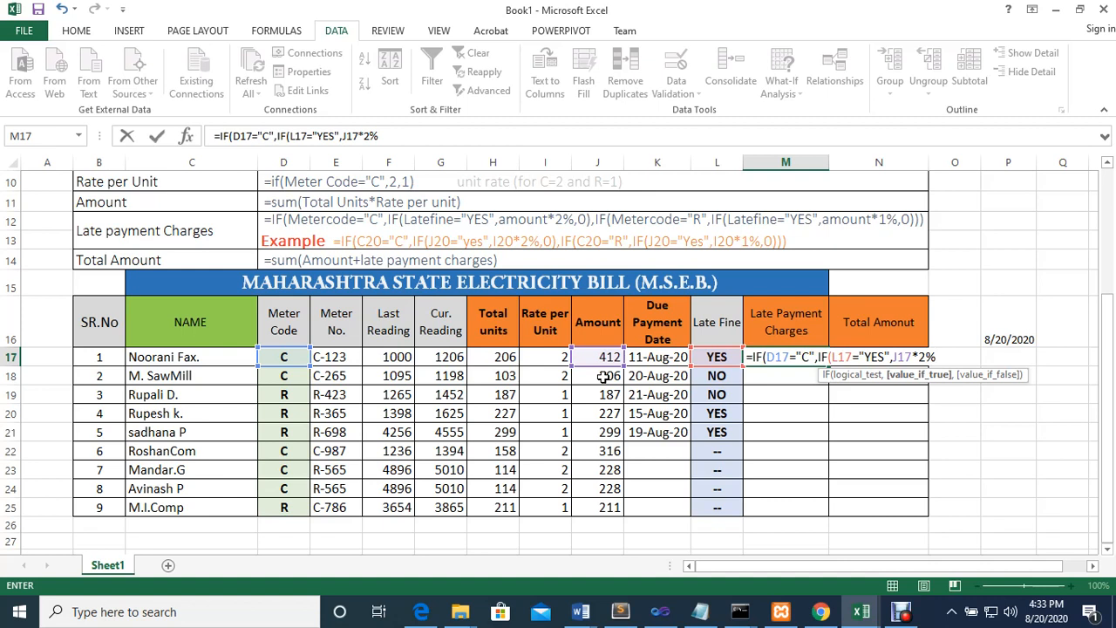
{"action": "type", "text": ","}
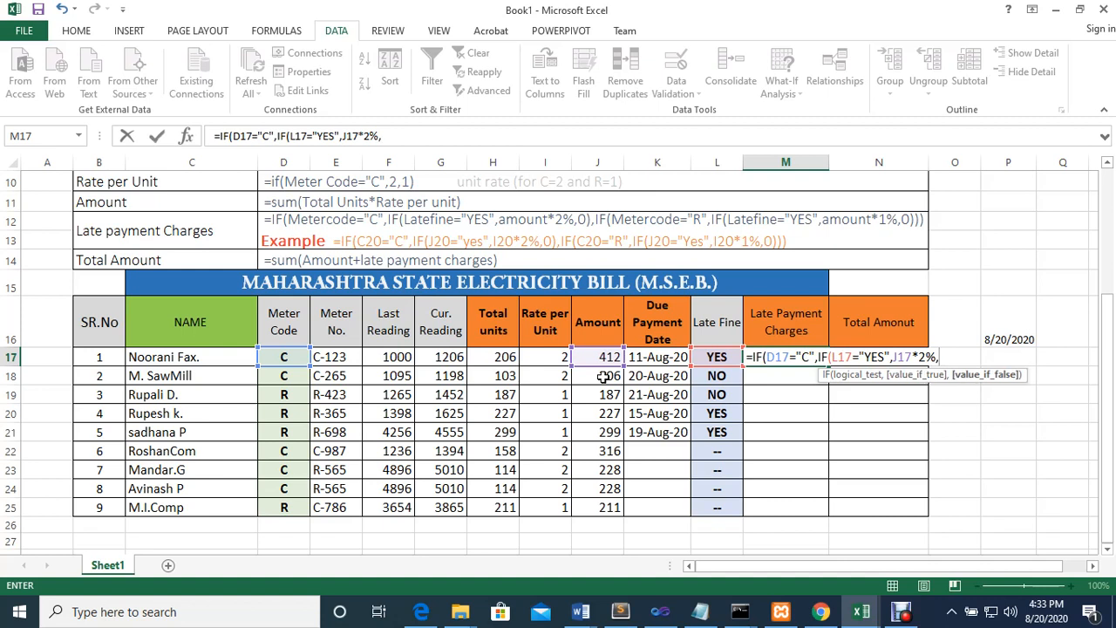
{"action": "type", "text": "0"}
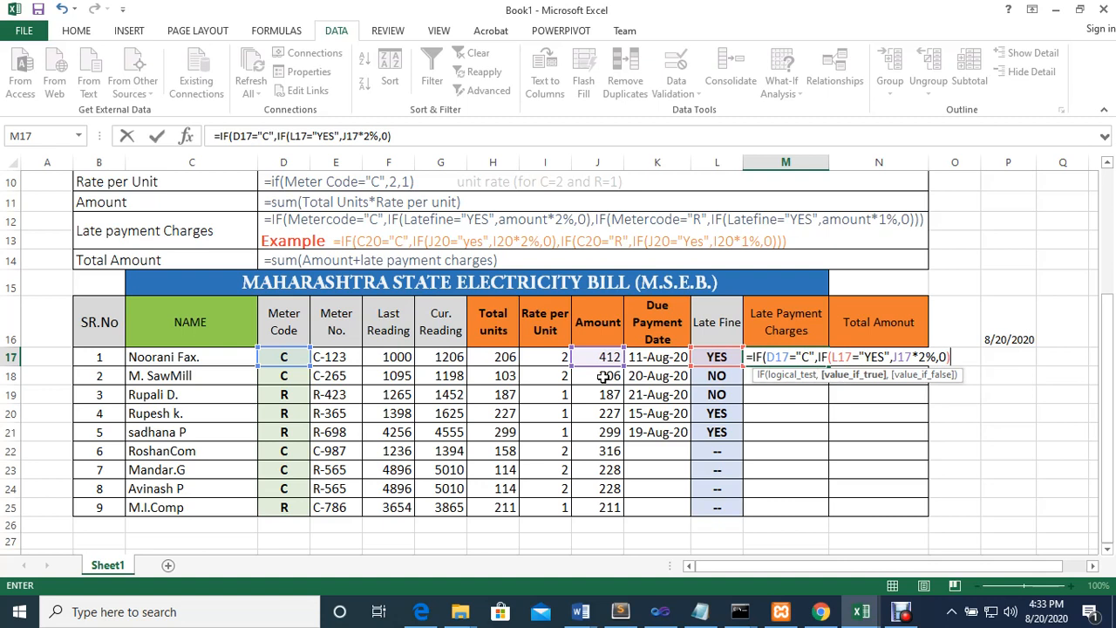
{"action": "type", "text": ","}
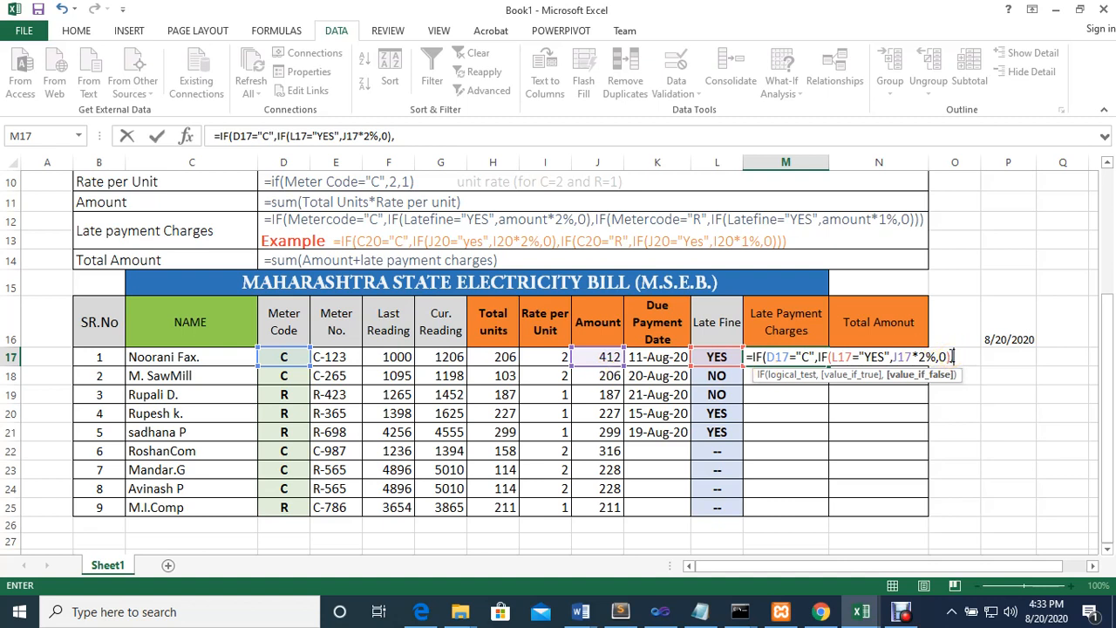
Duplicate the IF section at the end of the M17 formula and change its meter code test to D17="R"
{"action": "left_click_drag", "start_coordinate": [953, 357], "coordinate": [755, 361]}
{"action": "left_click", "coordinate": [944, 356]}
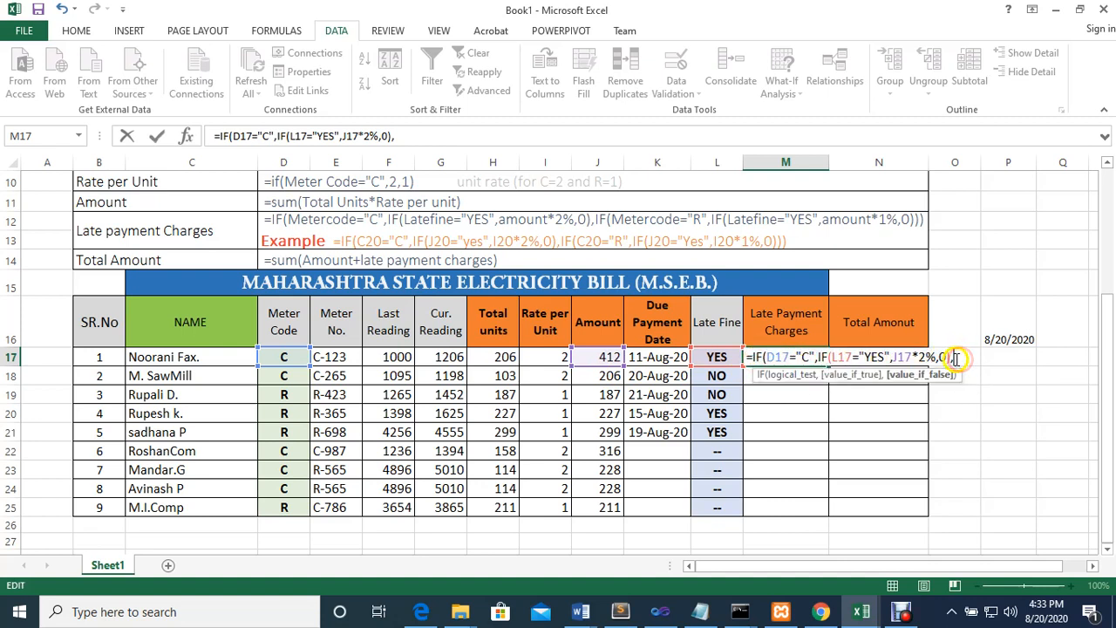
{"action": "key", "text": "ctrl+v"}
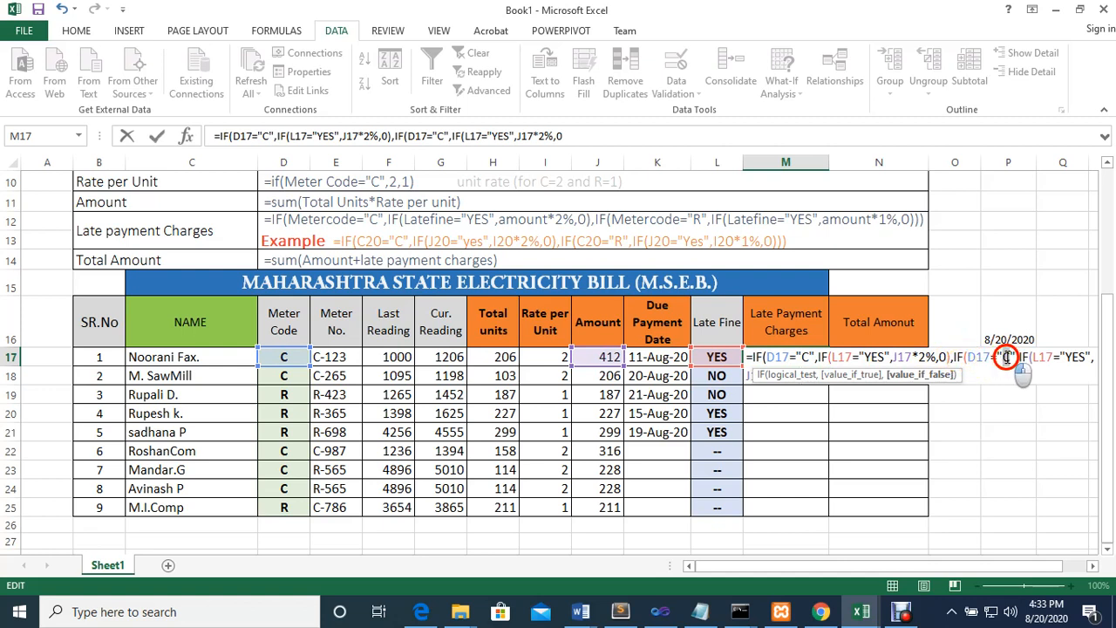
{"action": "left_click", "coordinate": [1005, 358]}
{"action": "key", "text": "BackSpace"}
{"action": "type", "text": "R"}
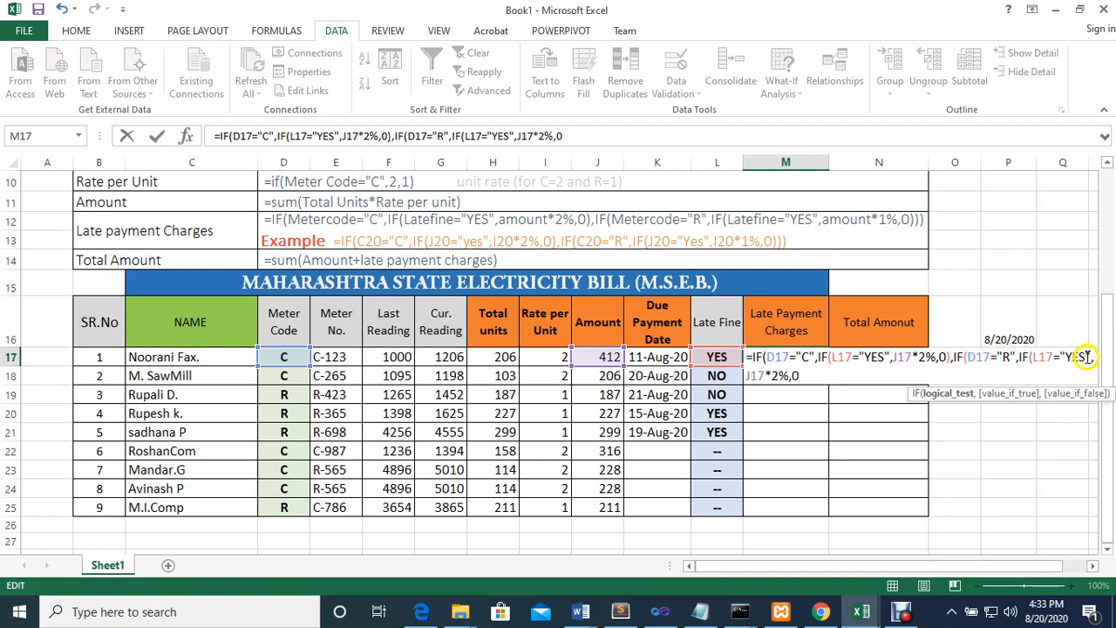
Set the residential rate in the second part of the M17 formula to J17*1%
{"action": "left_click_drag", "start_coordinate": [850, 568], "coordinate": [889, 560]}
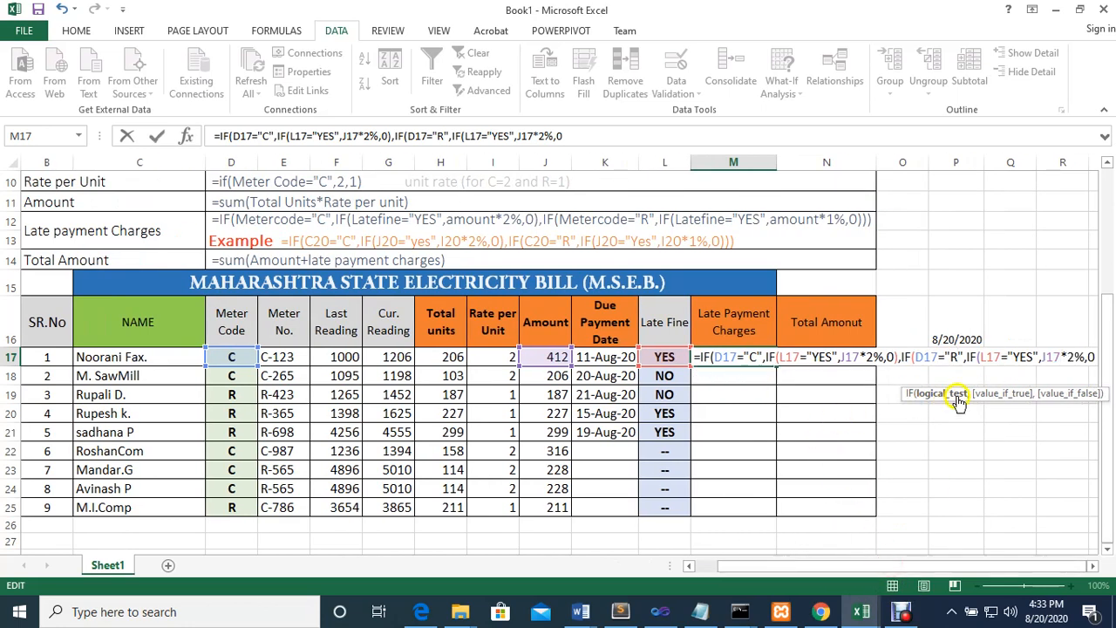
{"action": "left_click", "coordinate": [1074, 357]}
{"action": "key", "text": "BackSpace"}
{"action": "type", "text": "1"}
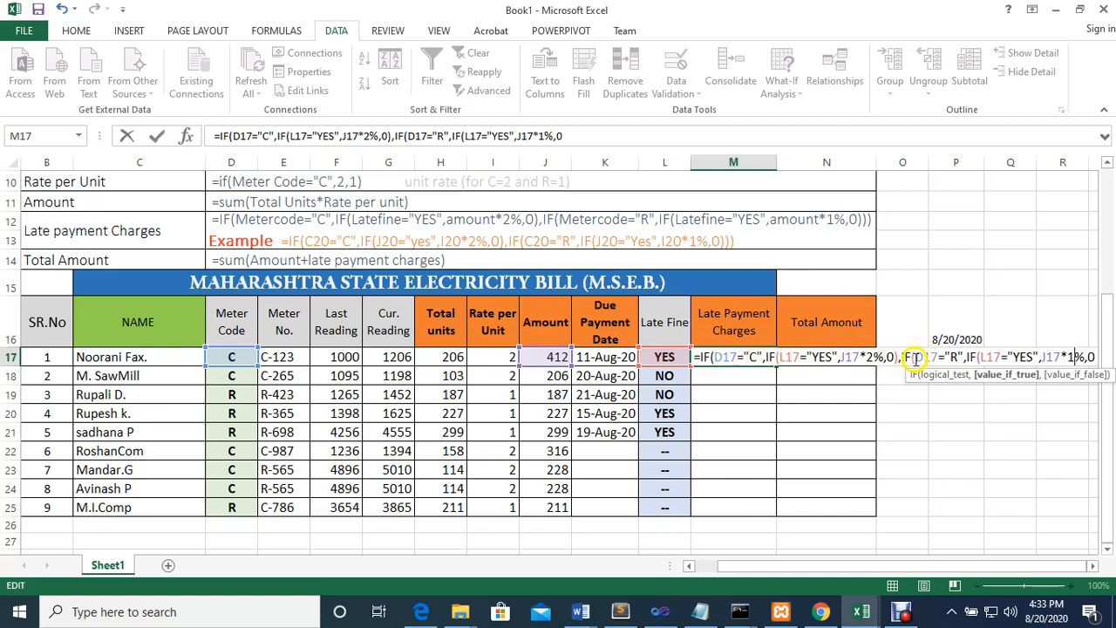
Close the M17 formula with three parentheses, enter it, and reselect M17
{"action": "left_click", "coordinate": [945, 358]}
{"action": "left_click", "coordinate": [1090, 356]}
{"action": "left_click", "coordinate": [590, 136]}
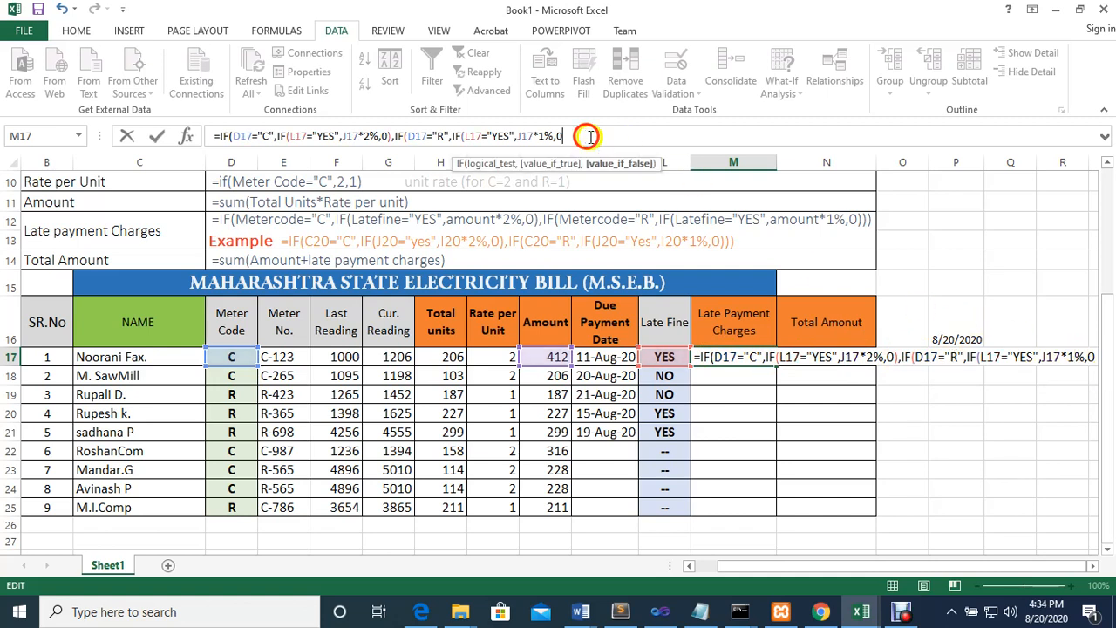
{"action": "type", "text": ")"}
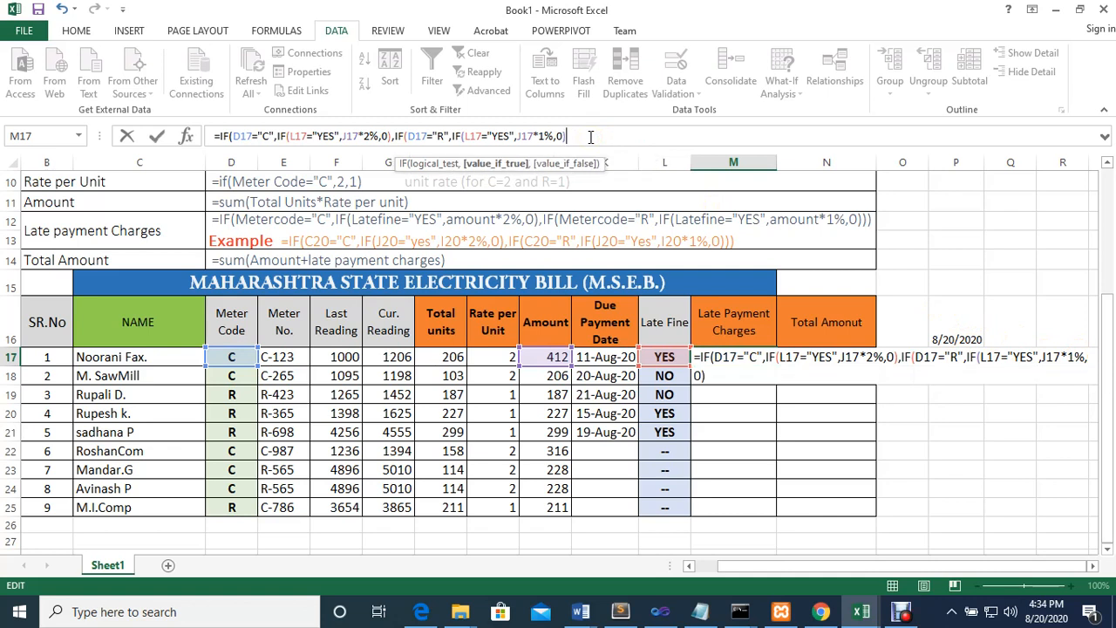
{"action": "type", "text": "))"}
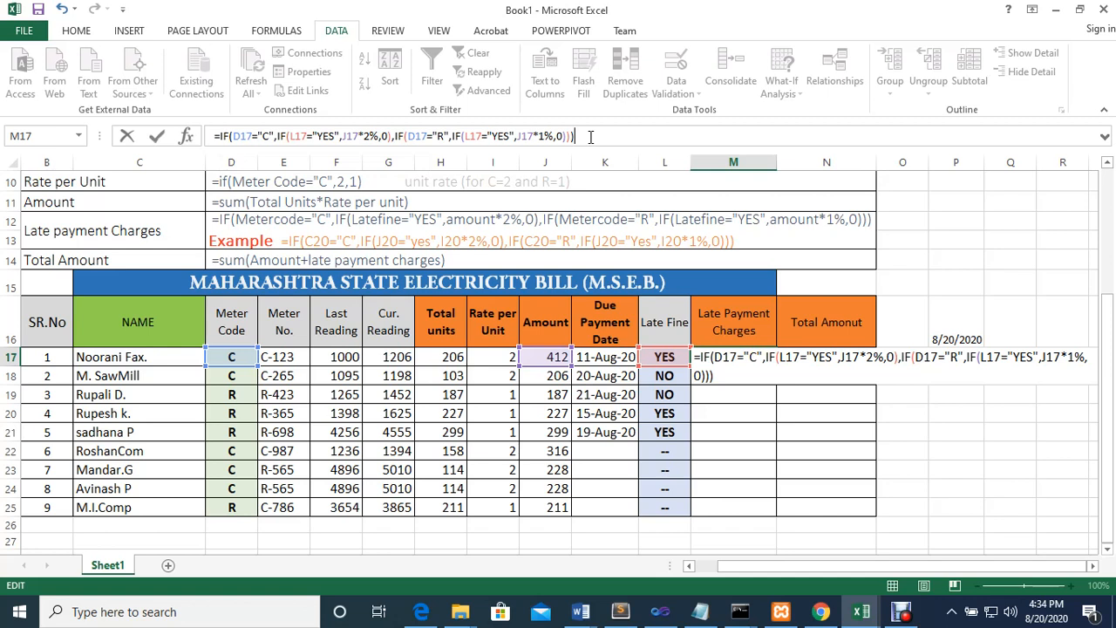
{"action": "key", "text": "Return"}
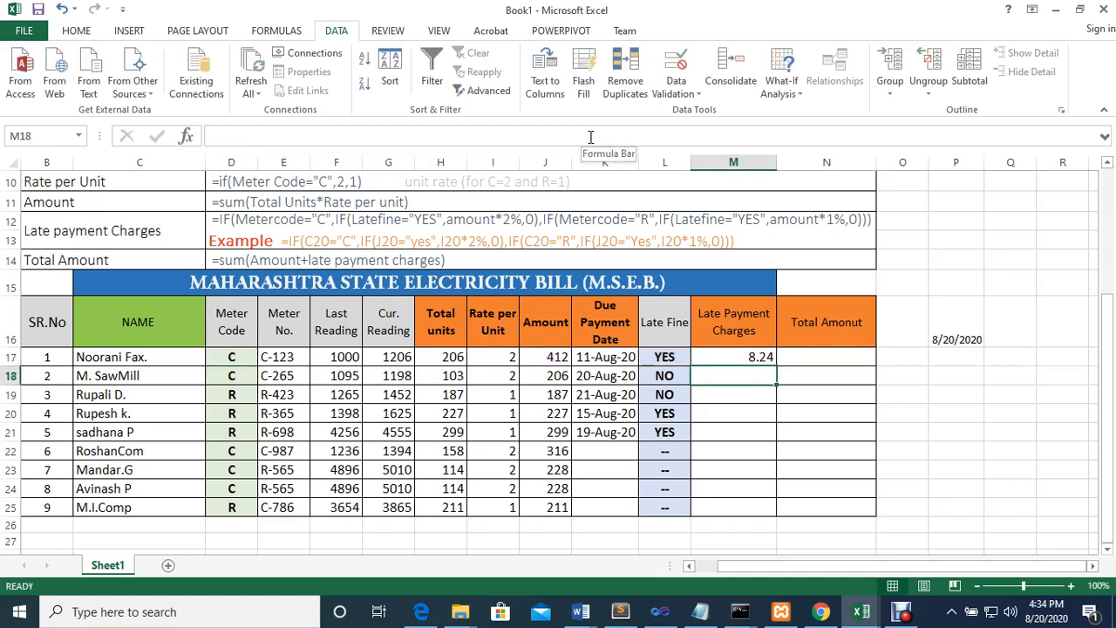
{"action": "left_click", "coordinate": [739, 357]}
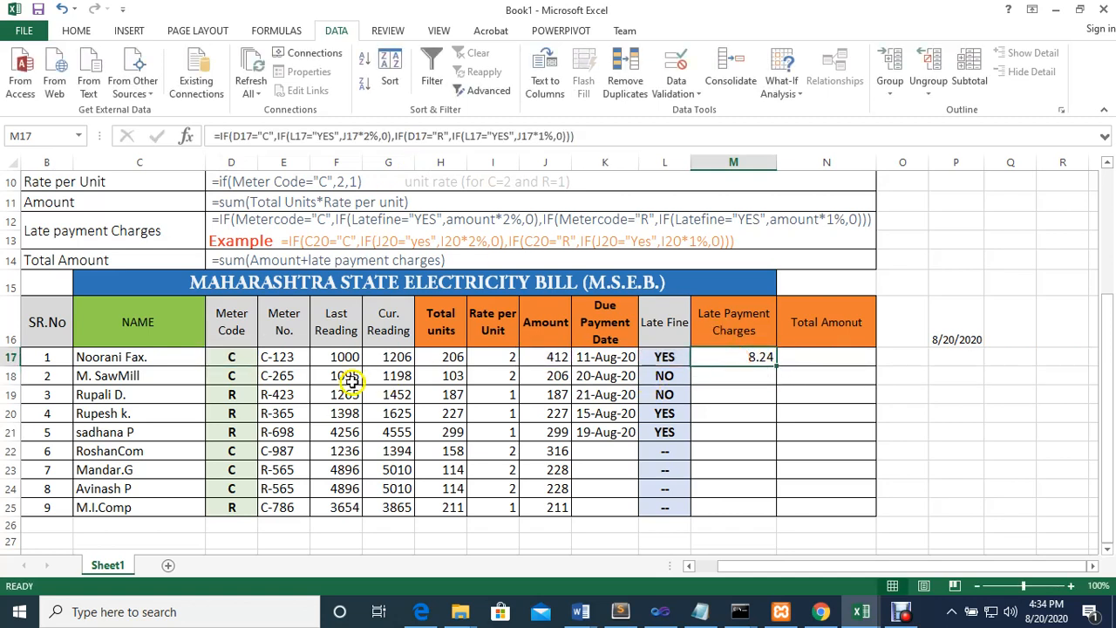
Switch the Meter Code in D17 to R and back to C to test the late payment charge formula
{"action": "left_click", "coordinate": [219, 351]}
{"action": "left_click", "coordinate": [264, 357]}
{"action": "left_click", "coordinate": [234, 384]}
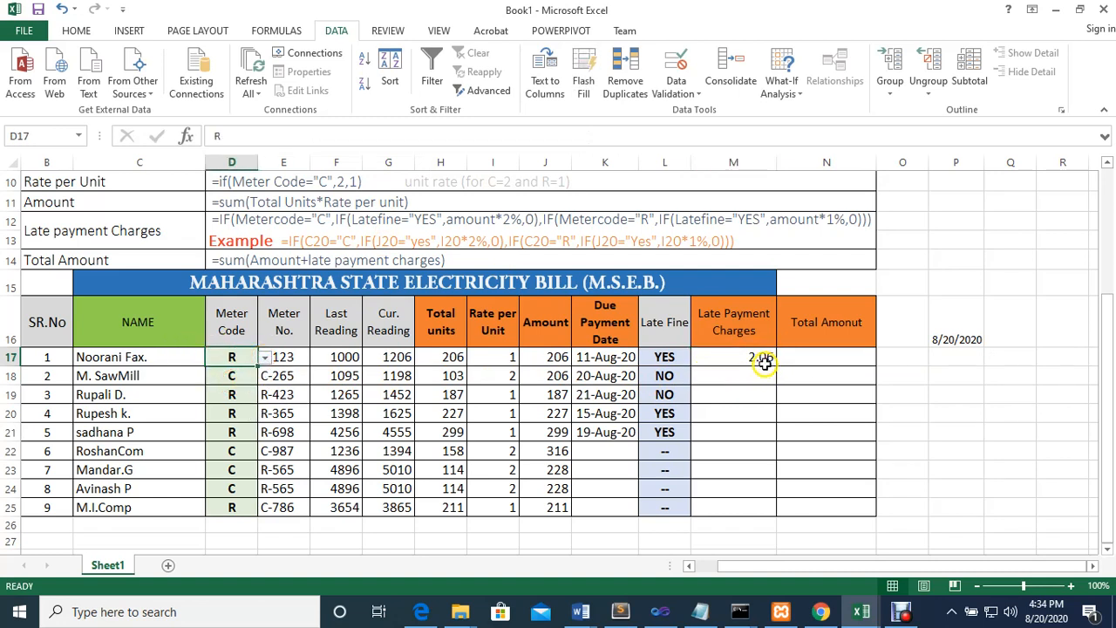
{"action": "left_click", "coordinate": [265, 356]}
{"action": "left_click", "coordinate": [222, 377]}
Fill the Late Payment Charges formula from M17 down to M25
{"action": "left_click", "coordinate": [737, 356]}
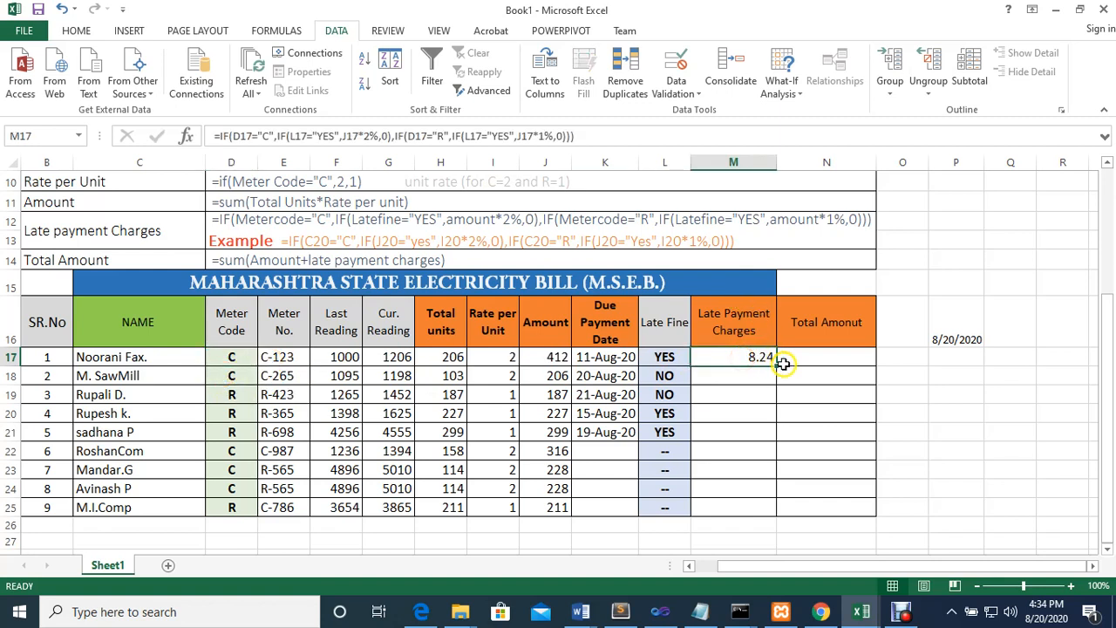
{"action": "left_click_drag", "start_coordinate": [775, 365], "coordinate": [777, 515]}
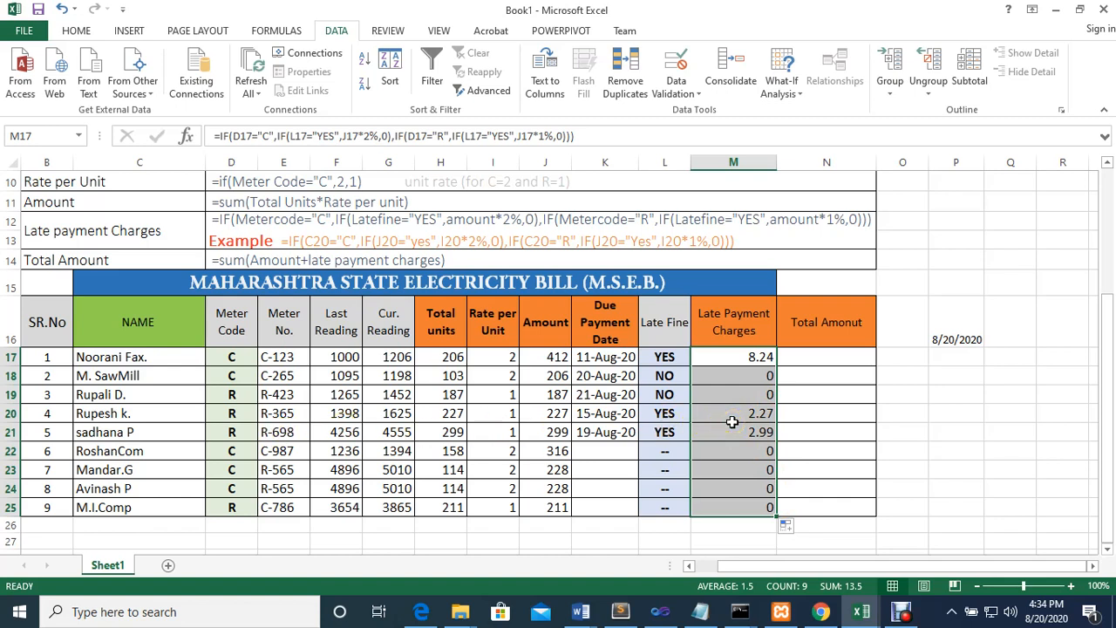
Enter the Total Amount formula =J17+M17 in N17 and fill it down to N25
{"action": "left_click", "coordinate": [832, 355]}
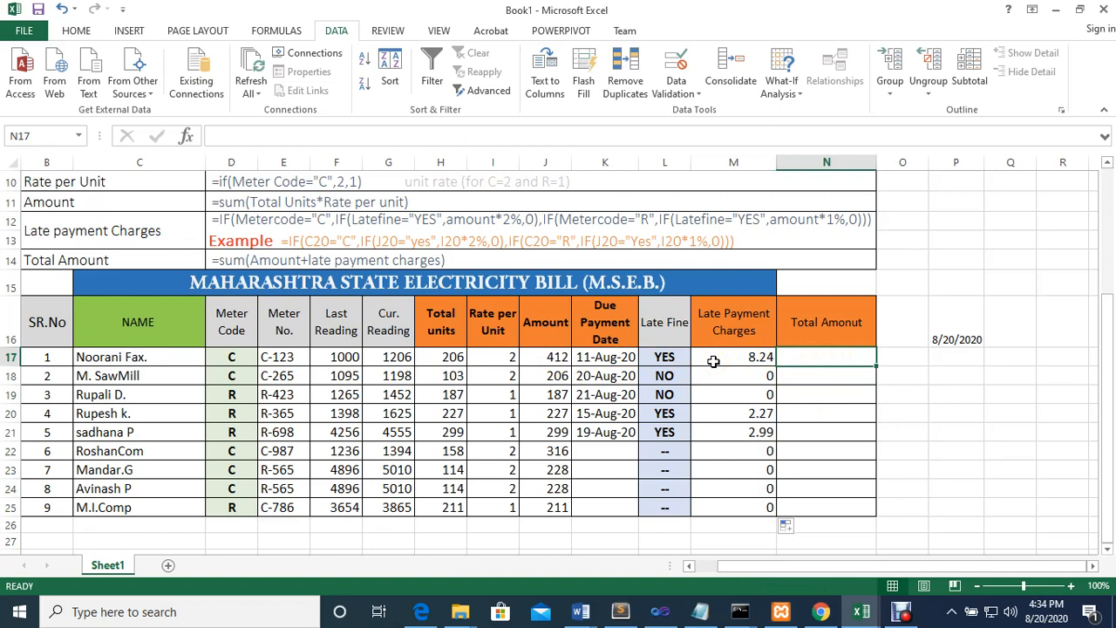
{"action": "left_click", "coordinate": [800, 367]}
{"action": "type", "text": "="}
{"action": "left_click", "coordinate": [530, 357]}
{"action": "type", "text": "+"}
{"action": "left_click", "coordinate": [748, 357]}
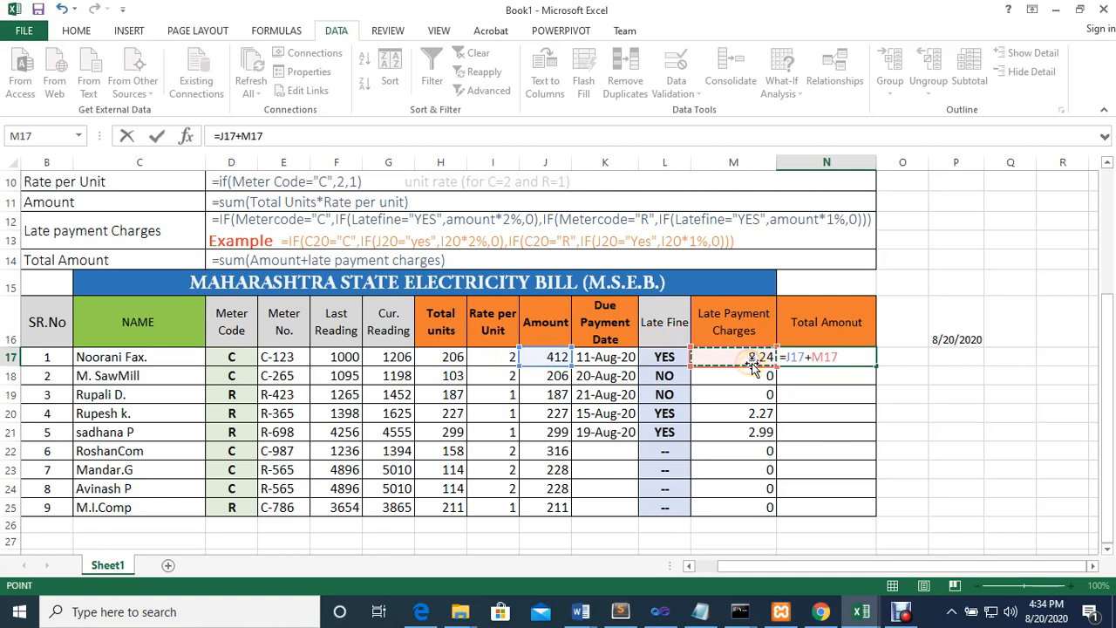
{"action": "key", "text": "Return"}
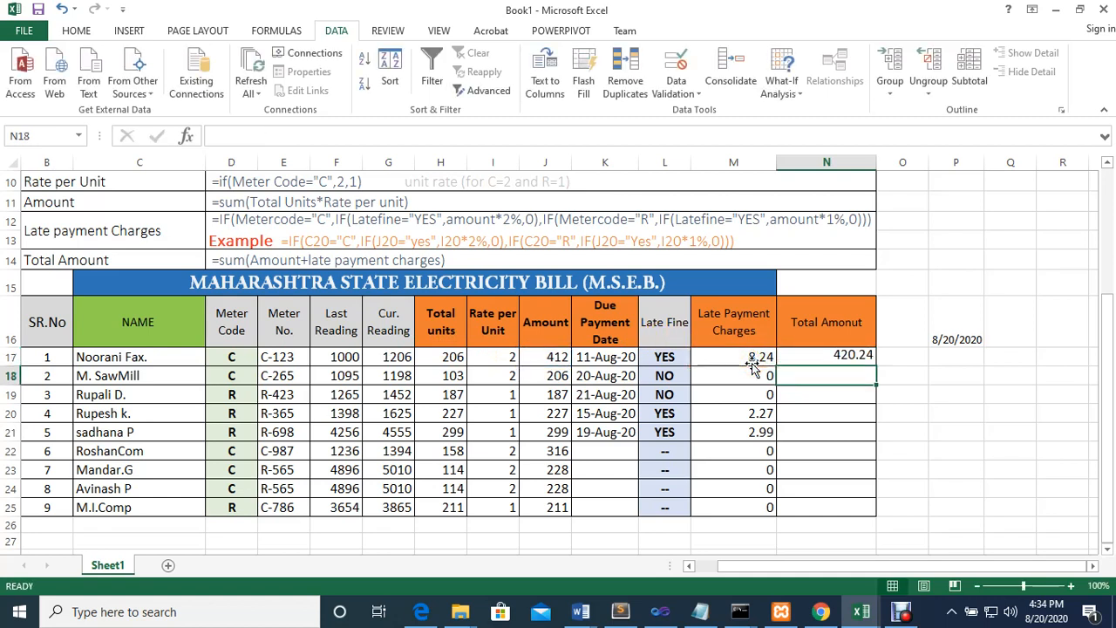
{"action": "left_click", "coordinate": [837, 357]}
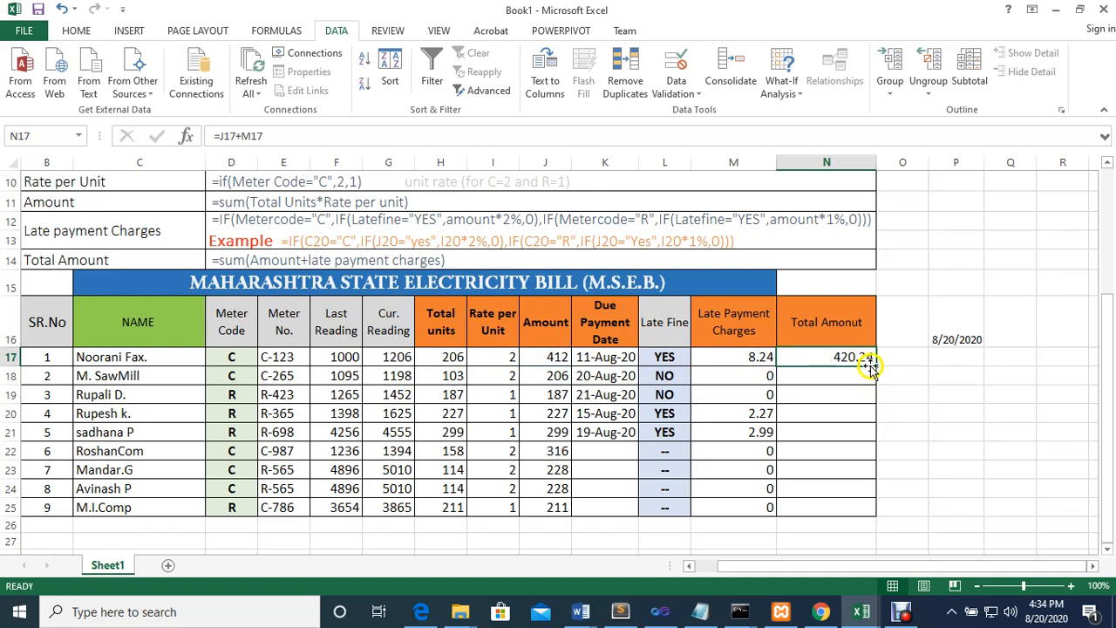
{"action": "left_click_drag", "start_coordinate": [876, 367], "coordinate": [886, 514]}
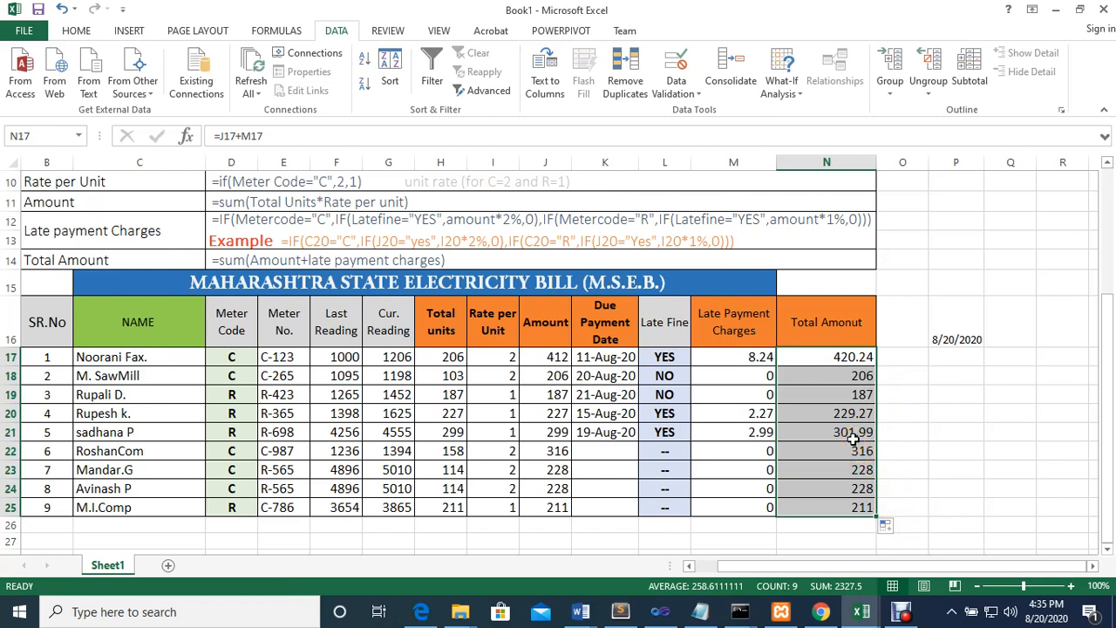
Review the first bill row's formulas for total amount, late fine and late payment charges in N17, L17 and M17
{"action": "left_click", "coordinate": [837, 358]}
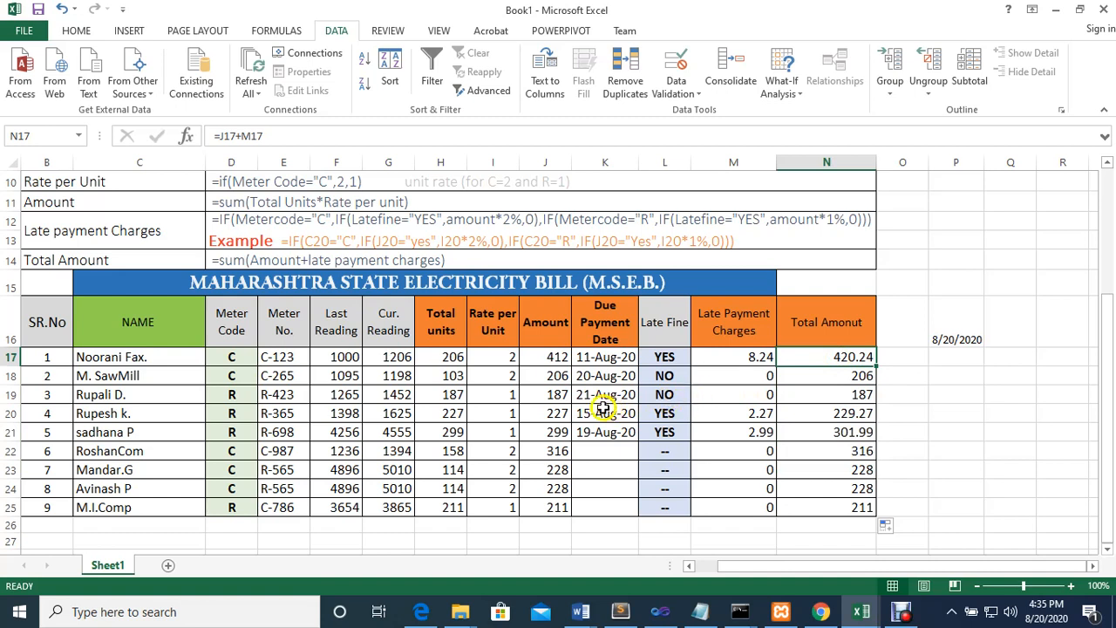
{"action": "left_click", "coordinate": [663, 359]}
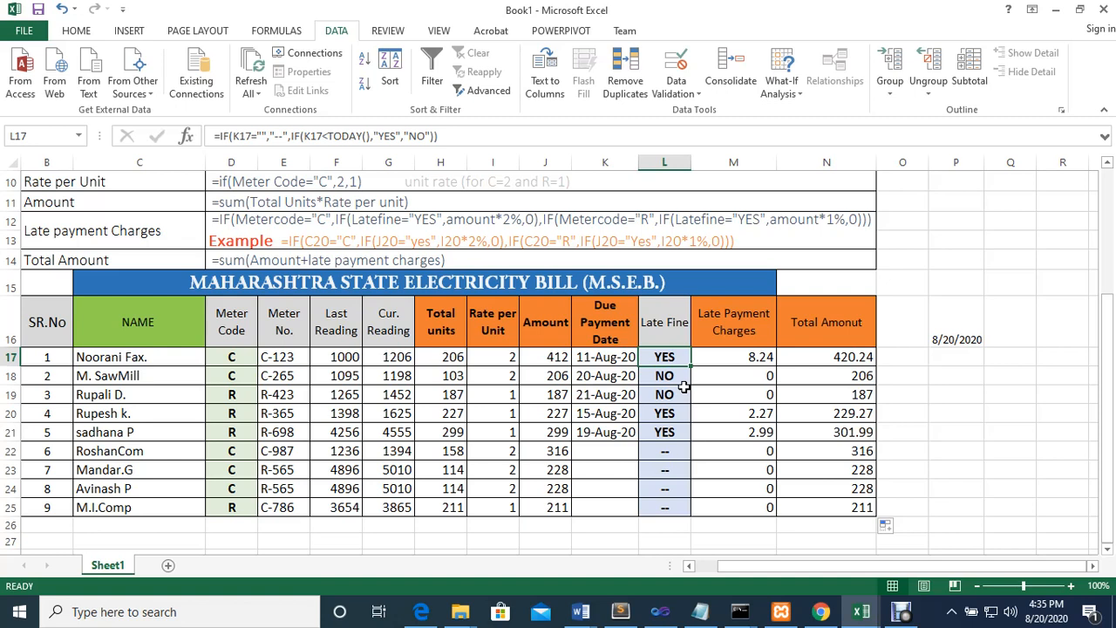
{"action": "left_click", "coordinate": [737, 358]}
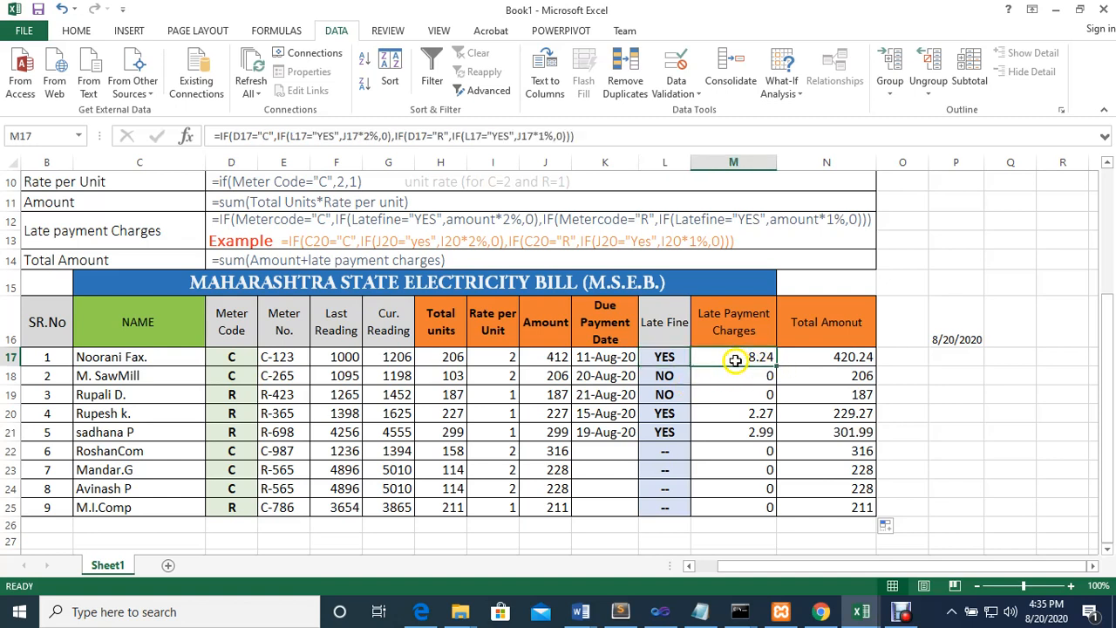